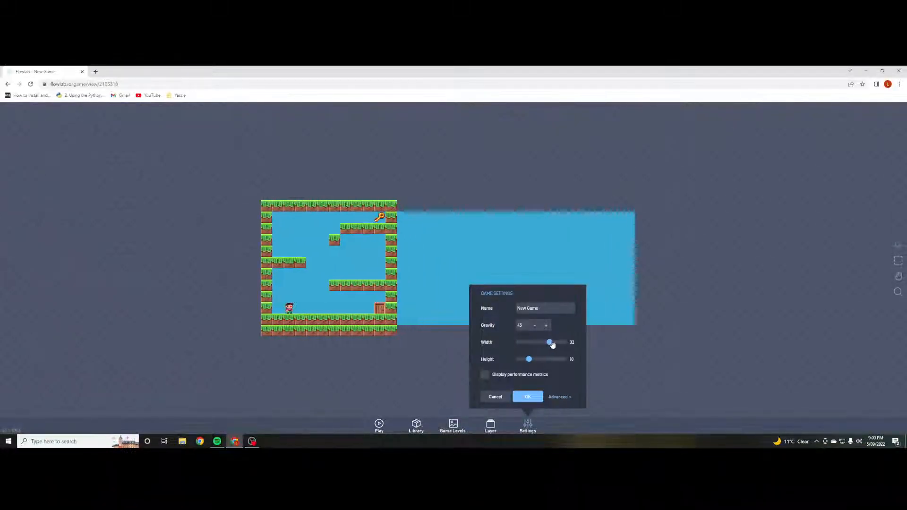
- Apply the game settings with a width of 32 and delete the ground blocks forming the room's old right wall
{"action": "left_click", "coordinate": [533, 396]}
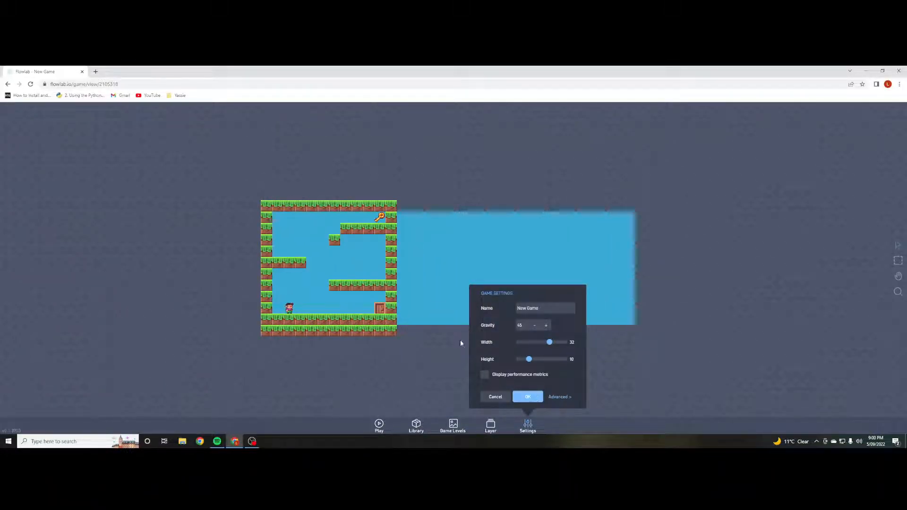
{"action": "left_click", "coordinate": [391, 309]}
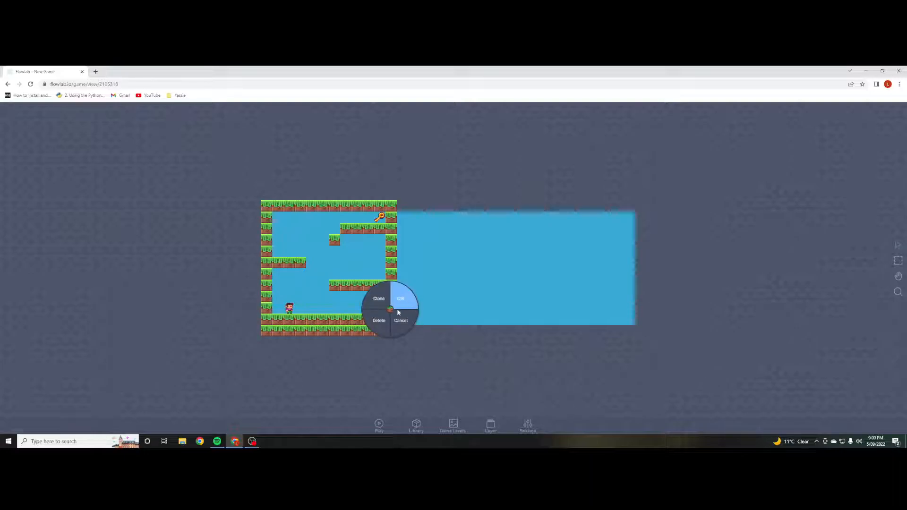
{"action": "left_click", "coordinate": [378, 320]}
{"action": "left_click", "coordinate": [390, 302]}
{"action": "left_click", "coordinate": [378, 307]}
{"action": "left_click", "coordinate": [390, 274]}
{"action": "left_click", "coordinate": [378, 287]}
{"action": "left_click", "coordinate": [392, 255]}
{"action": "left_click", "coordinate": [388, 268]}
{"action": "left_click", "coordinate": [386, 262]}
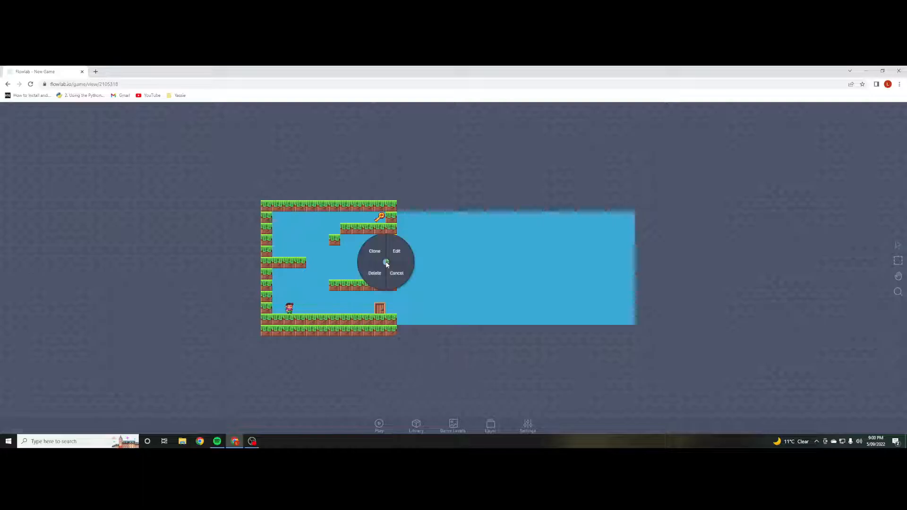
{"action": "left_click", "coordinate": [384, 268]}
{"action": "left_click", "coordinate": [391, 245]}
{"action": "left_click", "coordinate": [380, 256]}
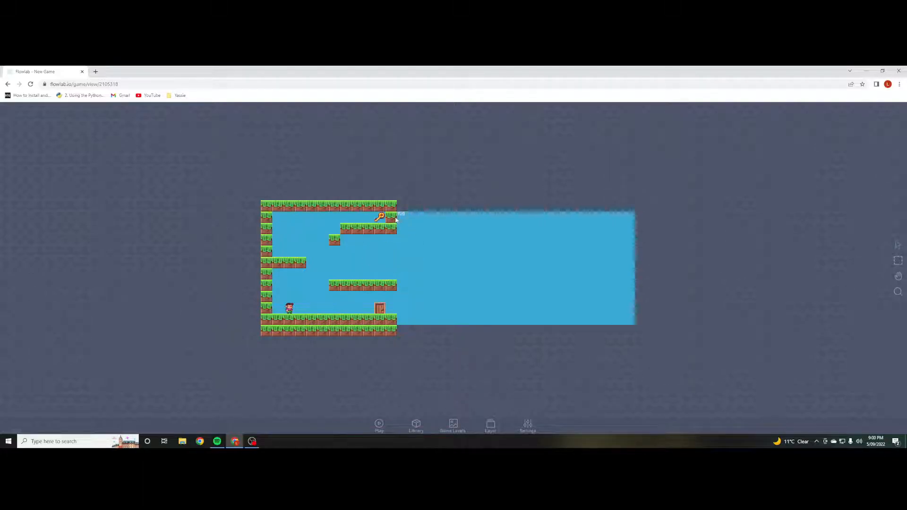
{"action": "left_click", "coordinate": [392, 216]}
{"action": "left_click", "coordinate": [387, 229]}
- Clone the ground block along the top, right and bottom edges to enclose the widened level, adding a six-block floating platform mid-level
{"action": "left_click", "coordinate": [383, 196]}
{"action": "left_click_drag", "start_coordinate": [392, 204], "coordinate": [638, 206]}
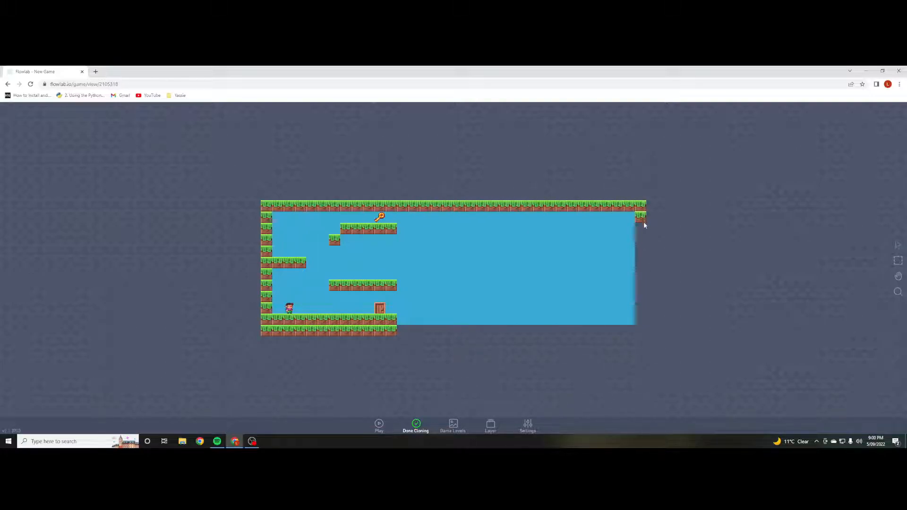
{"action": "left_click_drag", "start_coordinate": [651, 262], "coordinate": [646, 248]}
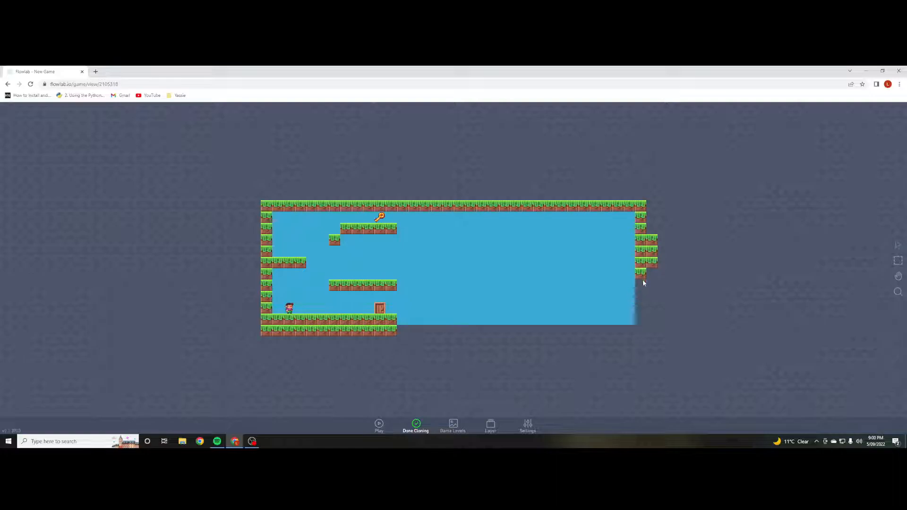
{"action": "mouse_move", "coordinate": [647, 322]}
{"action": "left_mouse_down"}
{"action": "mouse_move", "coordinate": [643, 332]}
{"action": "mouse_move", "coordinate": [527, 341]}
{"action": "mouse_move", "coordinate": [422, 335]}
{"action": "mouse_move", "coordinate": [542, 331]}
{"action": "left_mouse_up"}
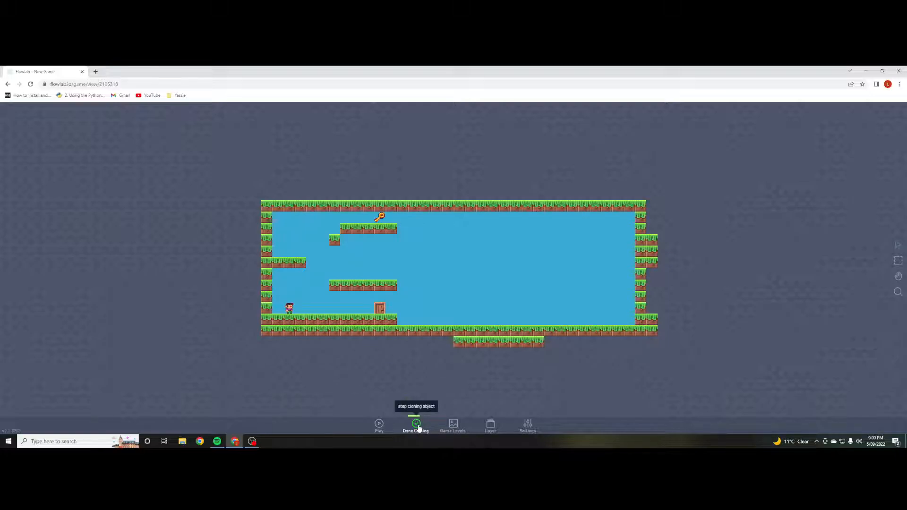
{"action": "left_click_drag", "start_coordinate": [425, 262], "coordinate": [475, 262]}
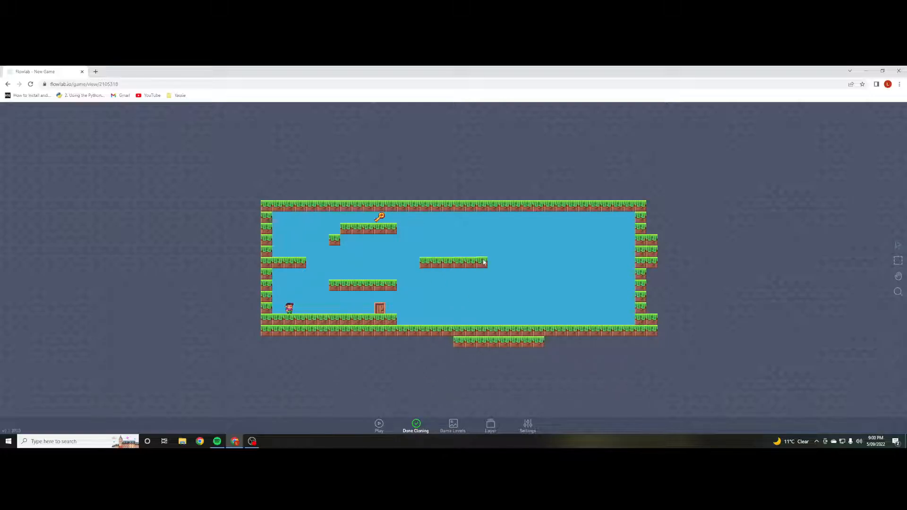
{"action": "left_click_drag", "start_coordinate": [402, 321], "coordinate": [632, 324]}
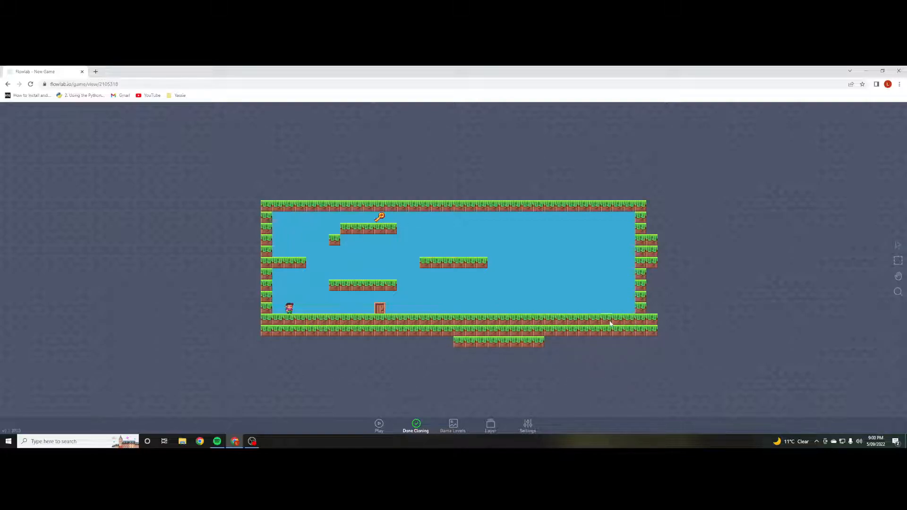
- Build a rising diagonal staircase and short side platforms in the right half from cloned ground blocks, then finish cloning
{"action": "left_click", "coordinate": [517, 310]}
{"action": "left_click", "coordinate": [529, 300]}
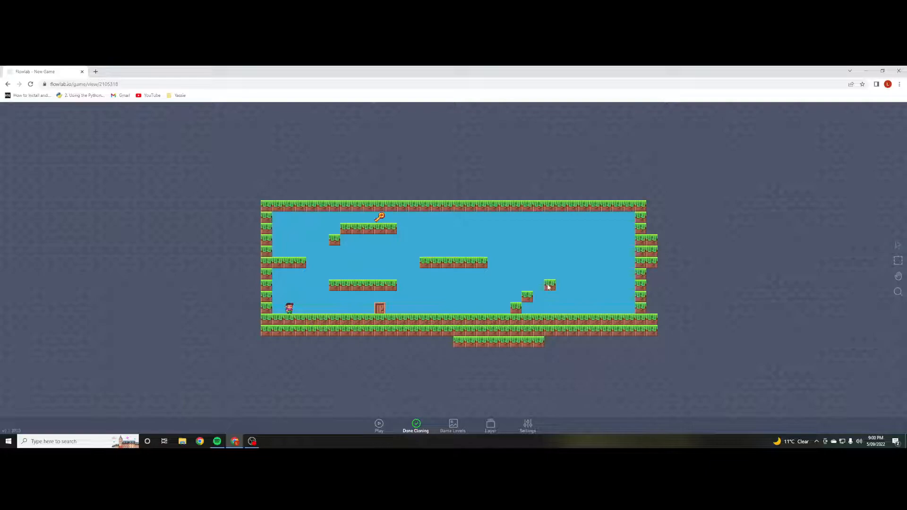
{"action": "left_click", "coordinate": [566, 267]}
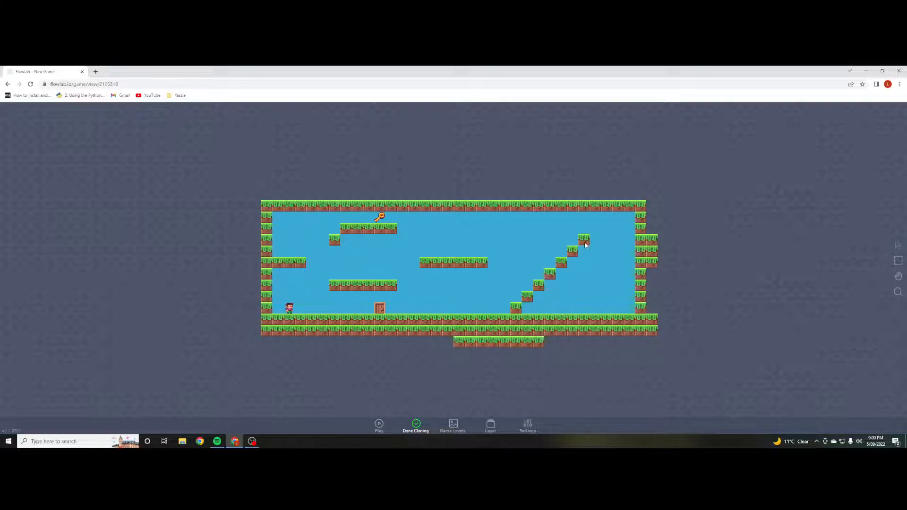
{"action": "left_click", "coordinate": [629, 289]}
{"action": "left_click", "coordinate": [562, 275]}
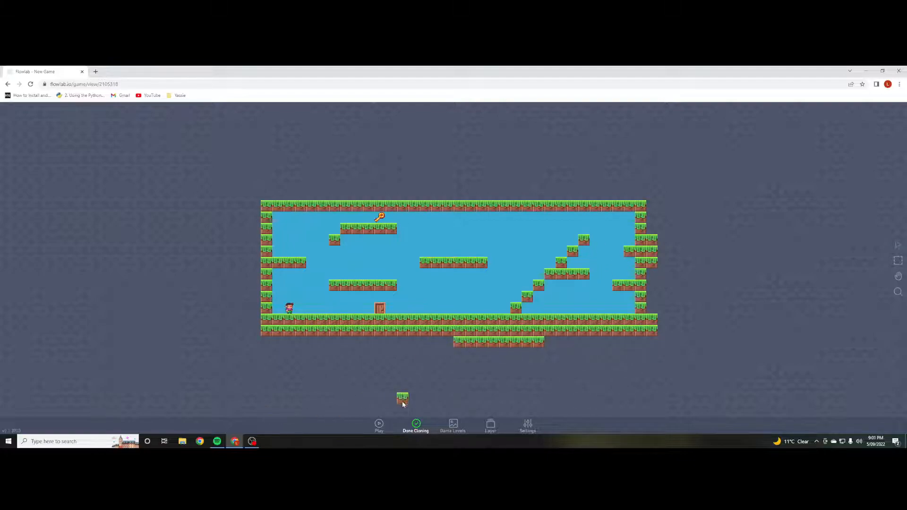
{"action": "left_click", "coordinate": [410, 428]}
- Move the door to the far right end of the floor and play-test running and jumping before returning to editing
{"action": "mouse_move", "coordinate": [378, 307]}
{"action": "left_mouse_down"}
{"action": "mouse_move", "coordinate": [406, 296]}
{"action": "mouse_move", "coordinate": [650, 310]}
{"action": "left_mouse_up"}
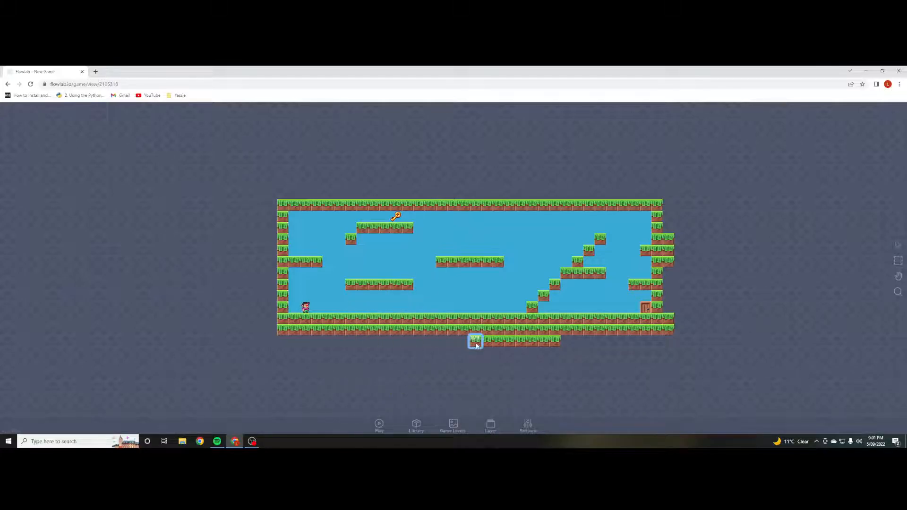
{"action": "left_click", "coordinate": [378, 424]}
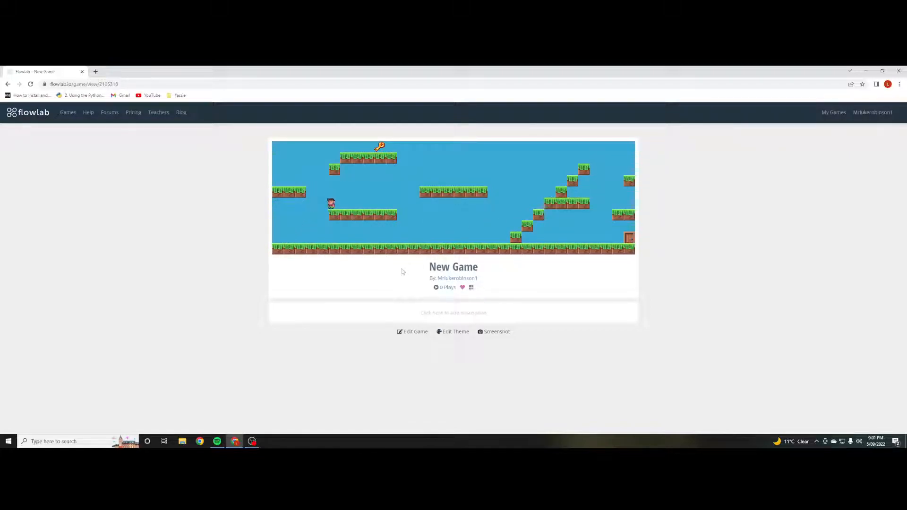
{"action": "key", "text": "Right"}
{"action": "key", "text": "Left"}
{"action": "key", "text": "Up"}
{"action": "left_click", "coordinate": [409, 338]}
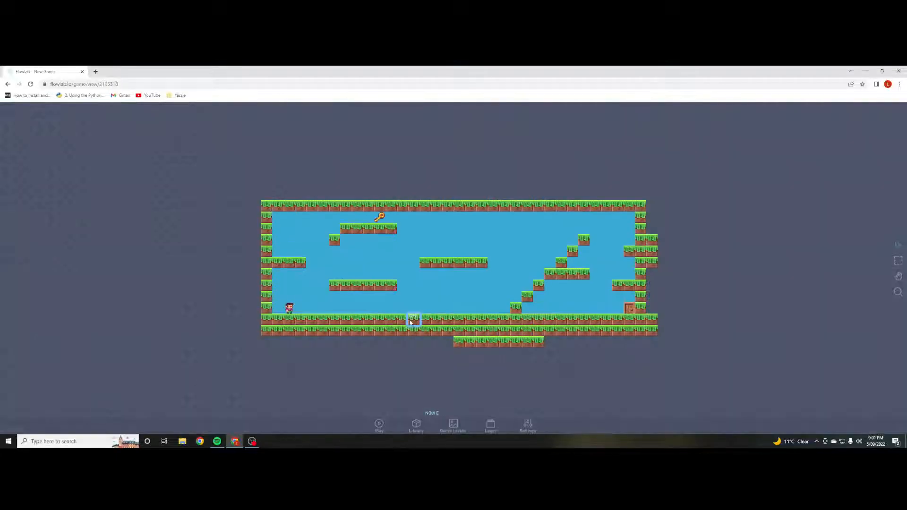
- Delete the top two ground blocks of the diagonal staircase
{"action": "left_click", "coordinate": [584, 243]}
{"action": "left_click", "coordinate": [595, 255]}
{"action": "left_click", "coordinate": [575, 252]}
{"action": "left_click", "coordinate": [585, 263]}
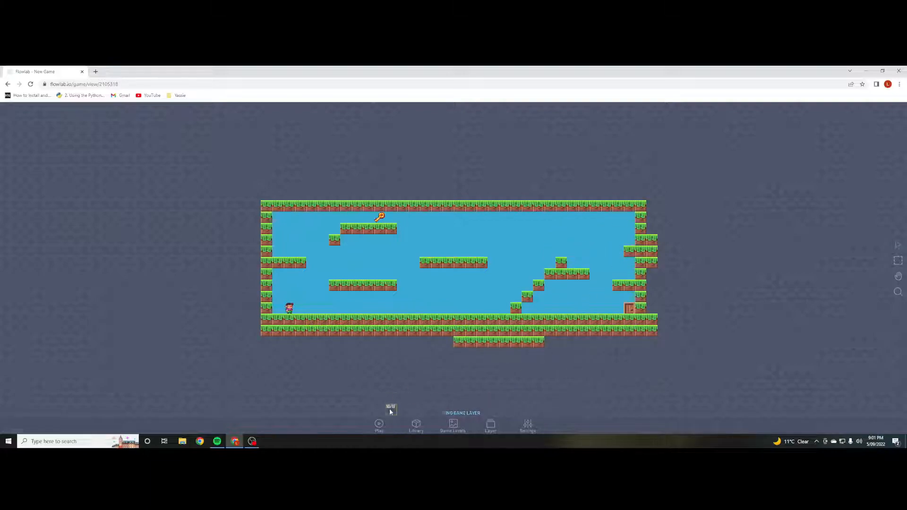
- Clone a staircase block into two diagonal steps higher up near the right wall and finish cloning
{"action": "left_click", "coordinate": [555, 263]}
{"action": "left_click", "coordinate": [559, 262]}
{"action": "left_click", "coordinate": [561, 258]}
{"action": "left_click", "coordinate": [550, 247]}
{"action": "left_click", "coordinate": [595, 239]}
{"action": "left_click", "coordinate": [606, 227]}
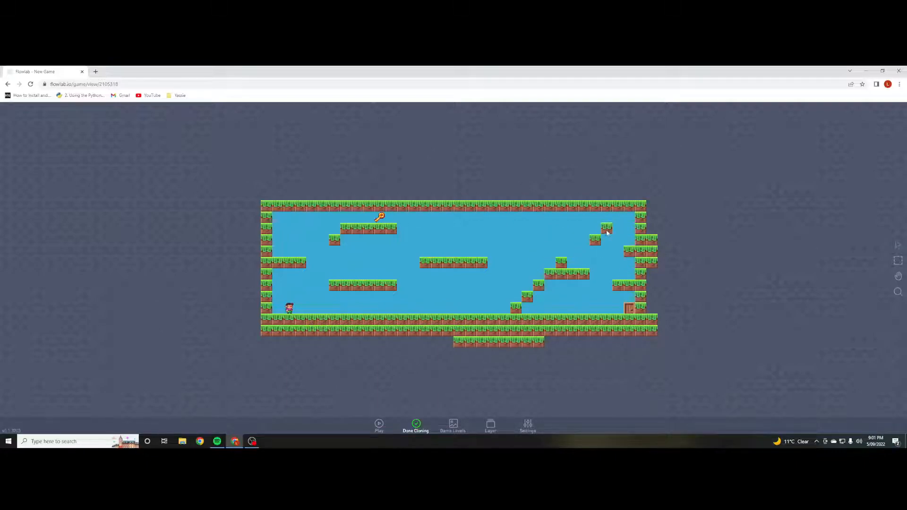
{"action": "left_click", "coordinate": [380, 399]}
{"action": "left_click", "coordinate": [412, 429]}
- Open the player's behaviors and rearrange the keyboard, collision and connected movement blocks into a tidier layout
{"action": "left_click", "coordinate": [289, 307]}
{"action": "left_click", "coordinate": [301, 292]}
{"action": "left_click", "coordinate": [322, 153]}
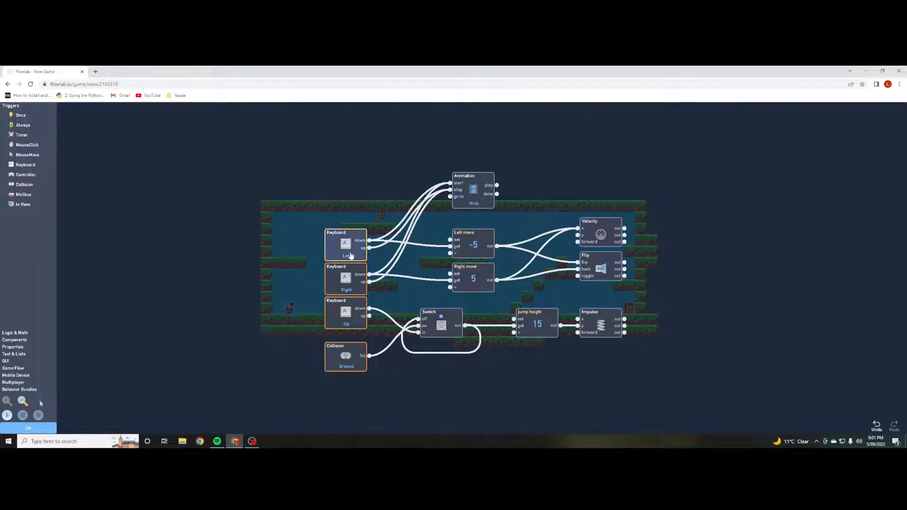
{"action": "left_click_drag", "start_coordinate": [339, 255], "coordinate": [307, 209]}
{"action": "left_click_drag", "start_coordinate": [346, 293], "coordinate": [310, 270]}
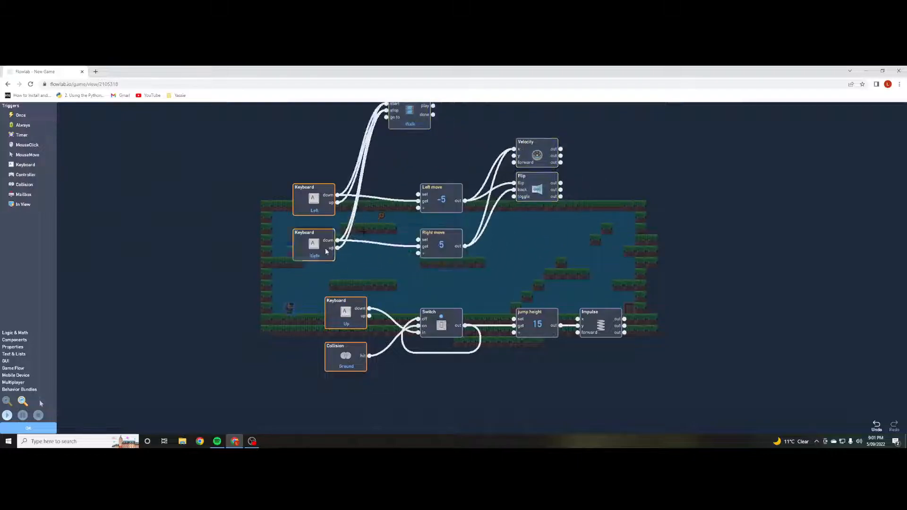
{"action": "left_click_drag", "start_coordinate": [461, 160], "coordinate": [456, 171]}
{"action": "left_click_drag", "start_coordinate": [358, 325], "coordinate": [326, 298]}
{"action": "left_click_drag", "start_coordinate": [343, 355], "coordinate": [311, 320]}
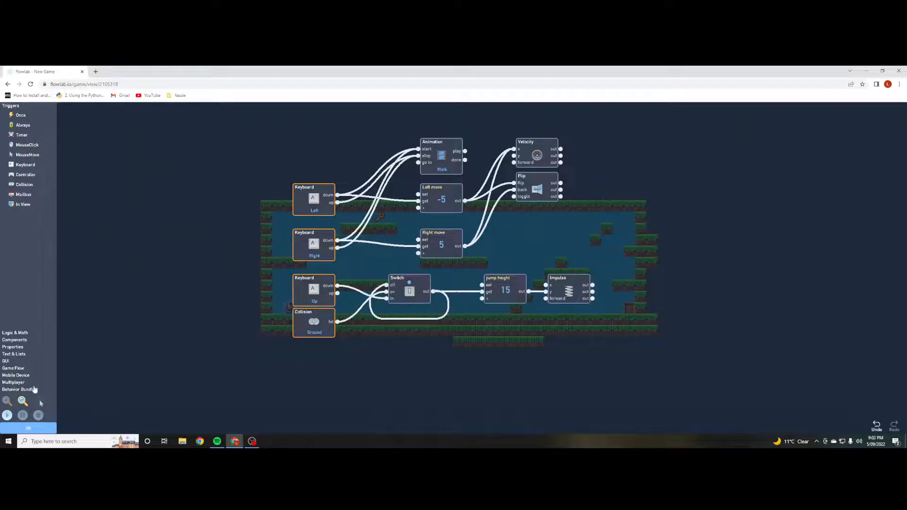
- Add a new behavior bundle and place it below the player's existing behavior blocks
{"action": "left_click", "coordinate": [30, 388]}
{"action": "left_click", "coordinate": [27, 178]}
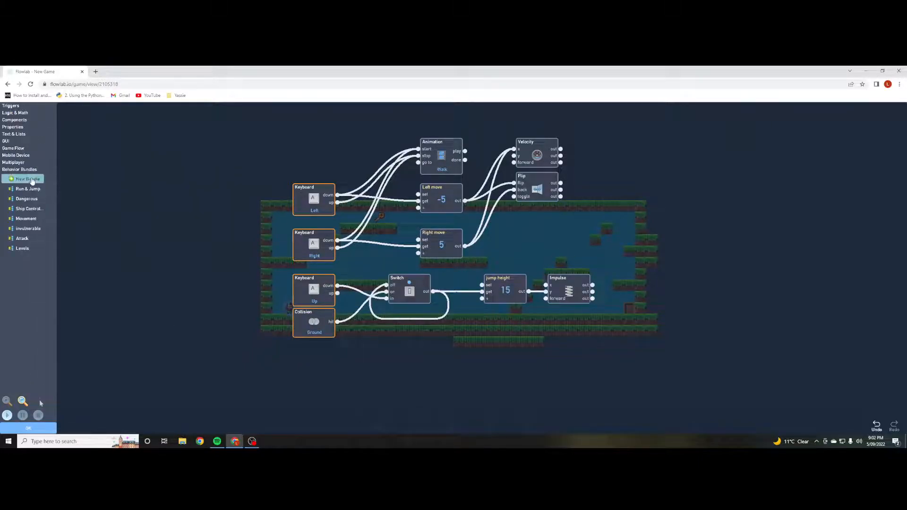
{"action": "left_click_drag", "start_coordinate": [462, 264], "coordinate": [363, 381]}
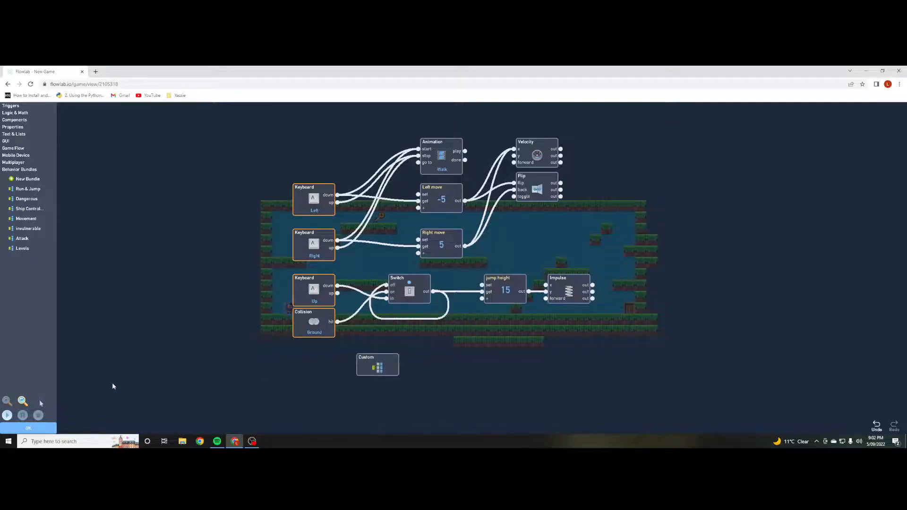
- Cut all of the player's movement and jump blocks and paste them inside the Custom bundle
{"action": "left_click", "coordinate": [41, 401]}
{"action": "left_click_drag", "start_coordinate": [242, 144], "coordinate": [626, 332]}
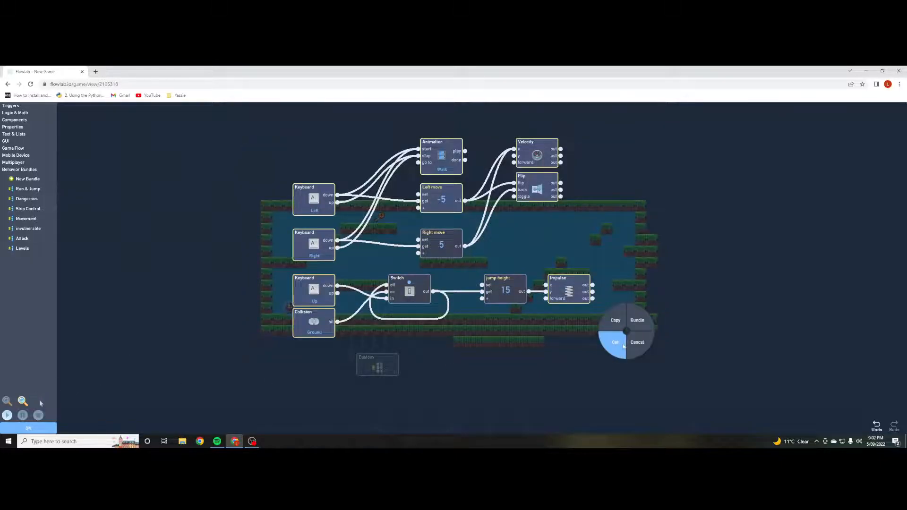
{"action": "left_click", "coordinate": [617, 341]}
{"action": "left_click", "coordinate": [379, 367]}
{"action": "left_click", "coordinate": [385, 305]}
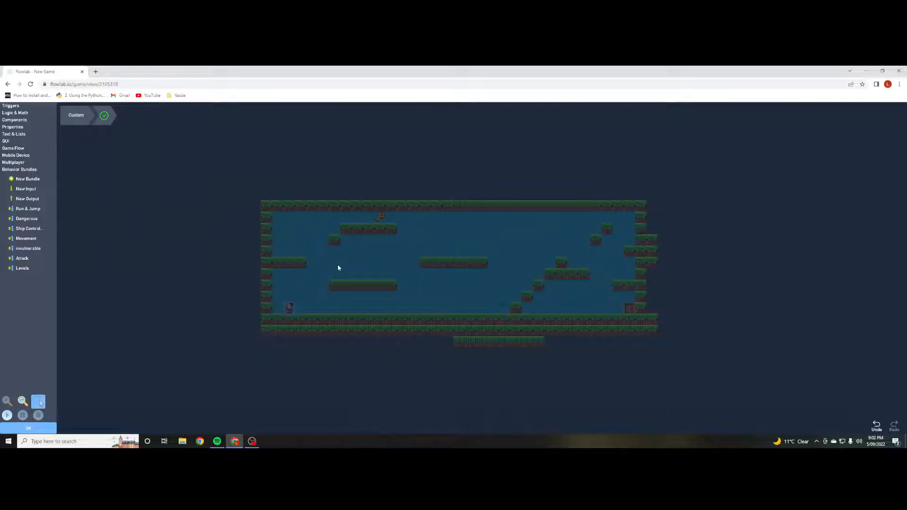
{"action": "right_click", "coordinate": [622, 203]}
{"action": "left_click", "coordinate": [614, 208]}
- Spread out the overlapping keyboard, animation, movement and velocity blocks pasted inside the bundle
{"action": "left_click_drag", "start_coordinate": [571, 331], "coordinate": [342, 196]}
{"action": "left_click_drag", "start_coordinate": [571, 376], "coordinate": [403, 354]}
{"action": "left_click_drag", "start_coordinate": [314, 135], "coordinate": [506, 147]}
{"action": "left_click_drag", "start_coordinate": [405, 158], "coordinate": [642, 272]}
{"action": "left_click_drag", "start_coordinate": [404, 118], "coordinate": [659, 231]}
{"action": "left_click_drag", "start_coordinate": [391, 350], "coordinate": [327, 375]}
{"action": "left_click_drag", "start_coordinate": [439, 150], "coordinate": [439, 290]}
{"action": "left_click_drag", "start_coordinate": [465, 377], "coordinate": [469, 252]}
{"action": "left_click_drag", "start_coordinate": [470, 194], "coordinate": [473, 207]}
{"action": "left_click_drag", "start_coordinate": [575, 424], "coordinate": [384, 297]}
- Place the stray Ground collision block beneath the Up keyboard block, line up the jump blocks beside them, and close the behaviors
{"action": "scroll", "coordinate": [594, 380], "scroll_direction": "down", "scroll_amount": 3}
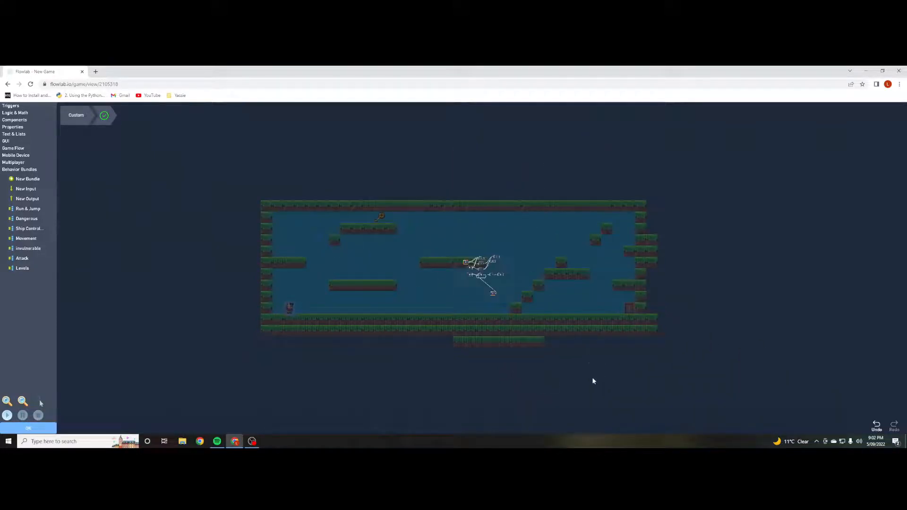
{"action": "left_click", "coordinate": [490, 292]}
{"action": "left_click", "coordinate": [490, 307]}
{"action": "left_click_drag", "start_coordinate": [493, 295], "coordinate": [478, 281]}
{"action": "scroll", "coordinate": [480, 287], "scroll_direction": "up", "scroll_amount": 5}
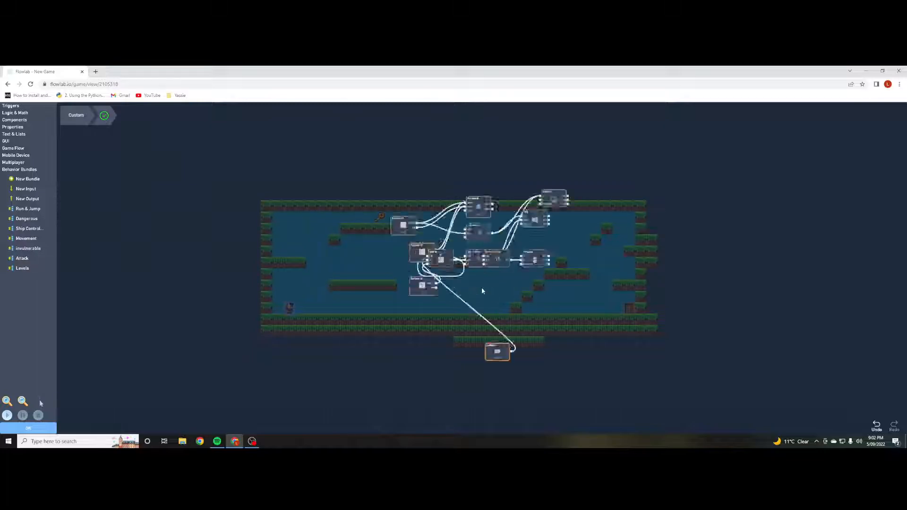
{"action": "left_click_drag", "start_coordinate": [428, 264], "coordinate": [520, 310]}
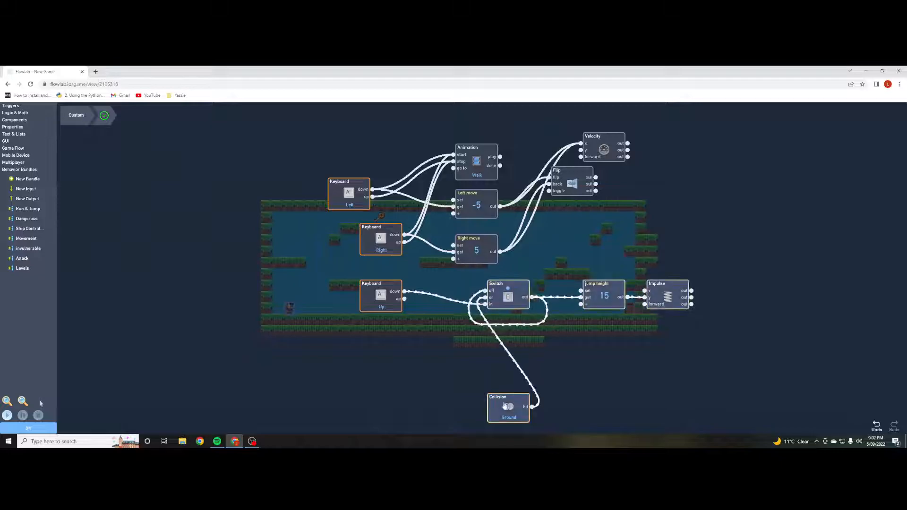
{"action": "left_click_drag", "start_coordinate": [509, 407], "coordinate": [414, 373]}
{"action": "left_click_drag", "start_coordinate": [423, 268], "coordinate": [490, 312]}
{"action": "left_click_drag", "start_coordinate": [419, 374], "coordinate": [387, 352]}
{"action": "left_click_drag", "start_coordinate": [444, 283], "coordinate": [476, 307]}
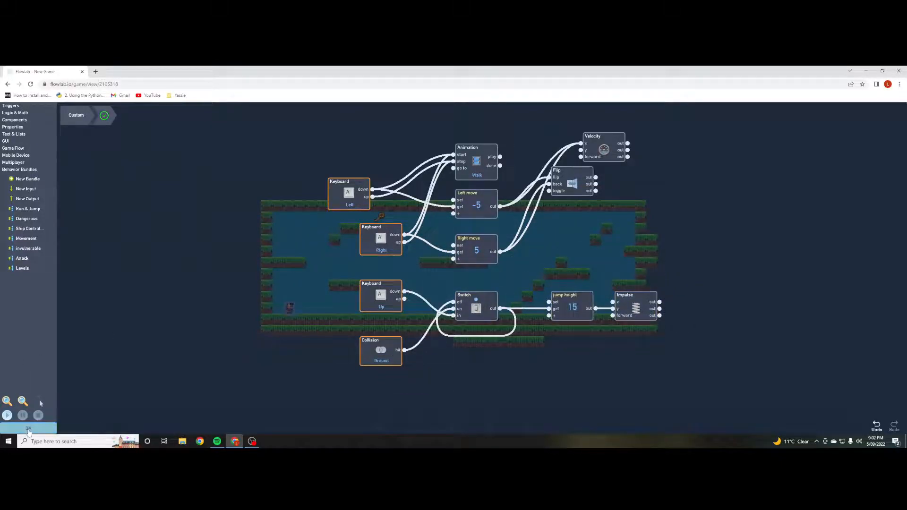
{"action": "left_click", "coordinate": [28, 430]}
- Reopen the player's behaviors, move the Custom bundle above the level's upper-left corner, and label it "Run and Jump"
{"action": "left_click", "coordinate": [322, 152]}
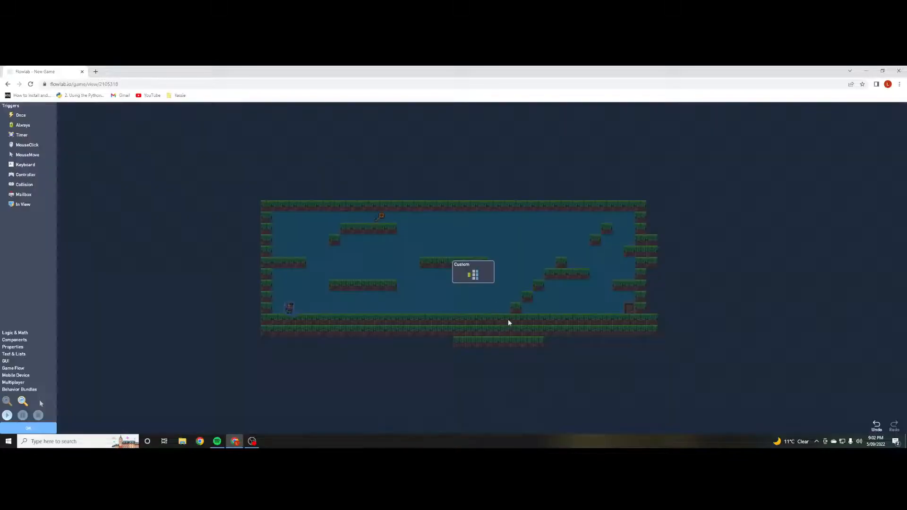
{"action": "left_click_drag", "start_coordinate": [459, 276], "coordinate": [274, 203]}
{"action": "left_click", "coordinate": [280, 198]}
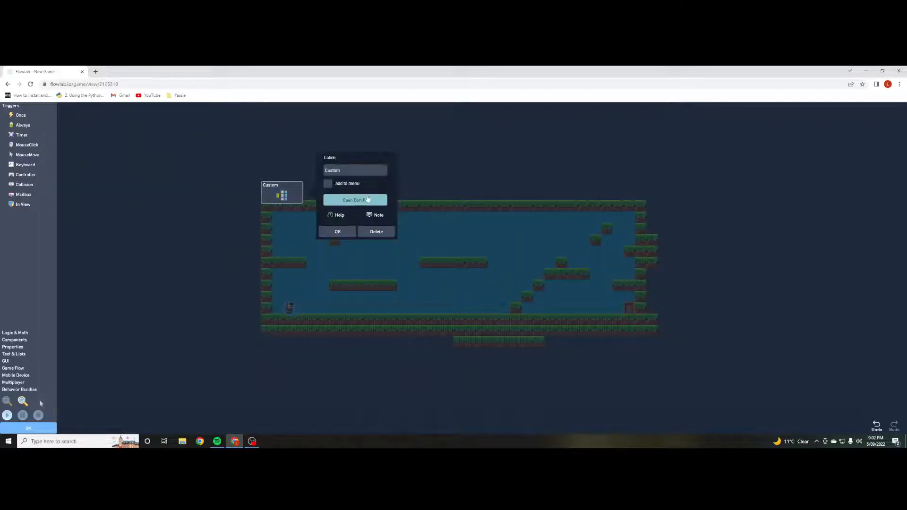
{"action": "type", "text": "R"}
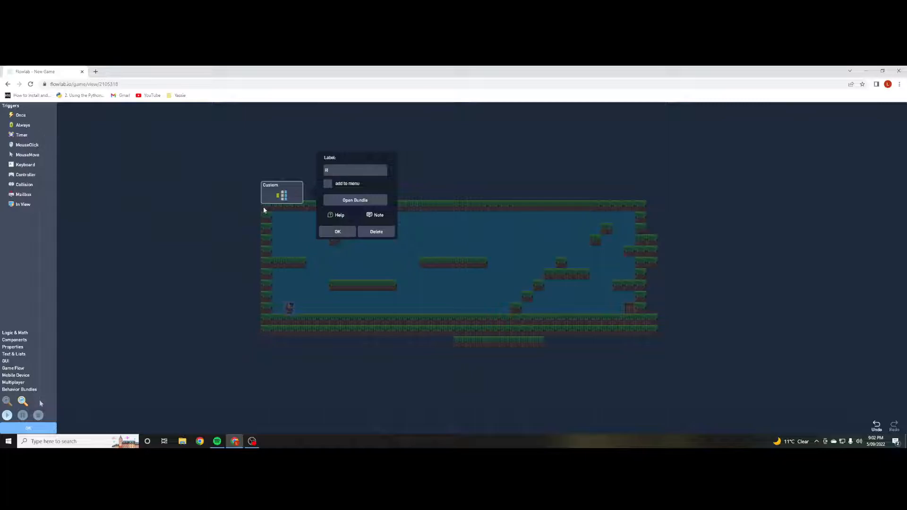
{"action": "type", "text": "un! and Jump"}
{"action": "left_click", "coordinate": [333, 232]}
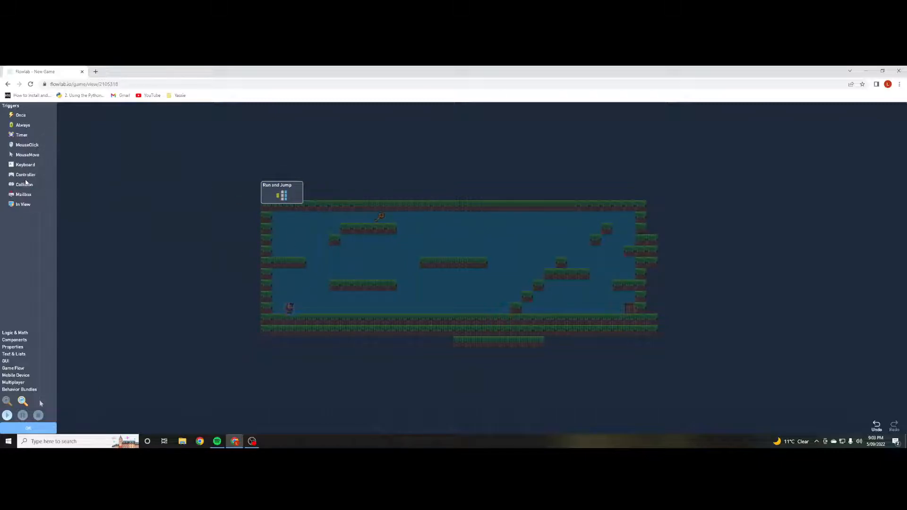
{"action": "left_click", "coordinate": [21, 339]}
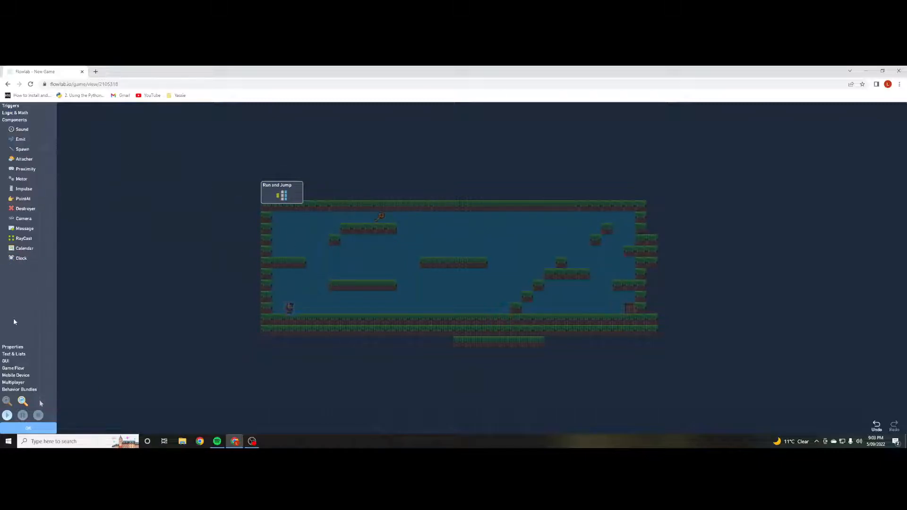
{"action": "left_click", "coordinate": [12, 347]}
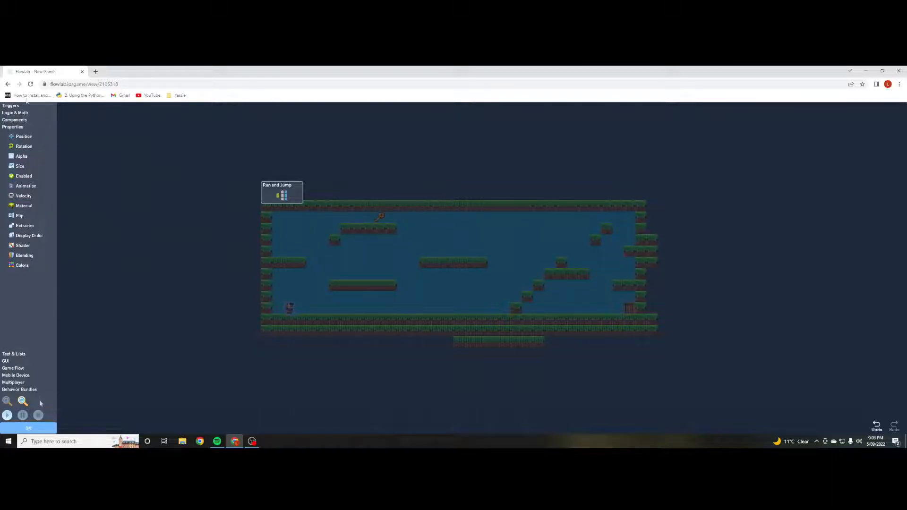
{"action": "left_click", "coordinate": [11, 120]}
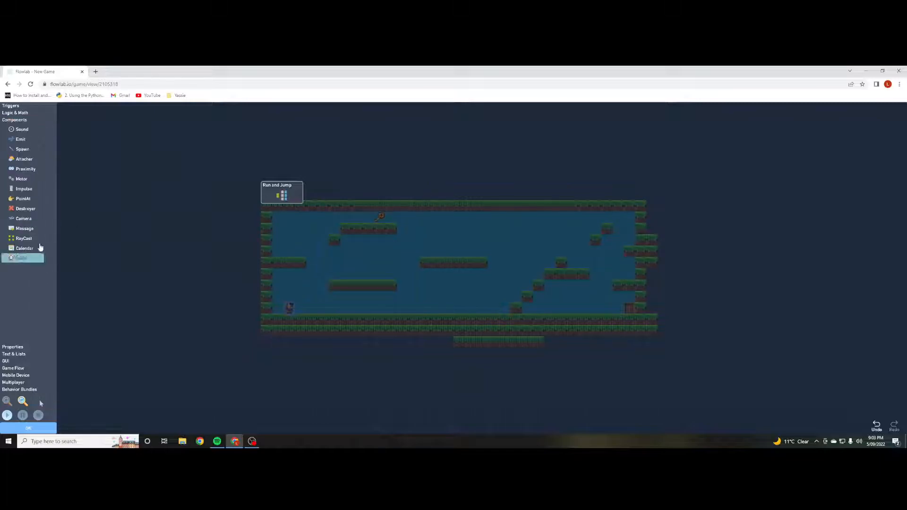
- Add a Camera component beside the level's left edge and open its settings
{"action": "left_click", "coordinate": [28, 218]}
{"action": "left_click_drag", "start_coordinate": [461, 278], "coordinate": [207, 289]}
{"action": "left_click", "coordinate": [217, 267]}
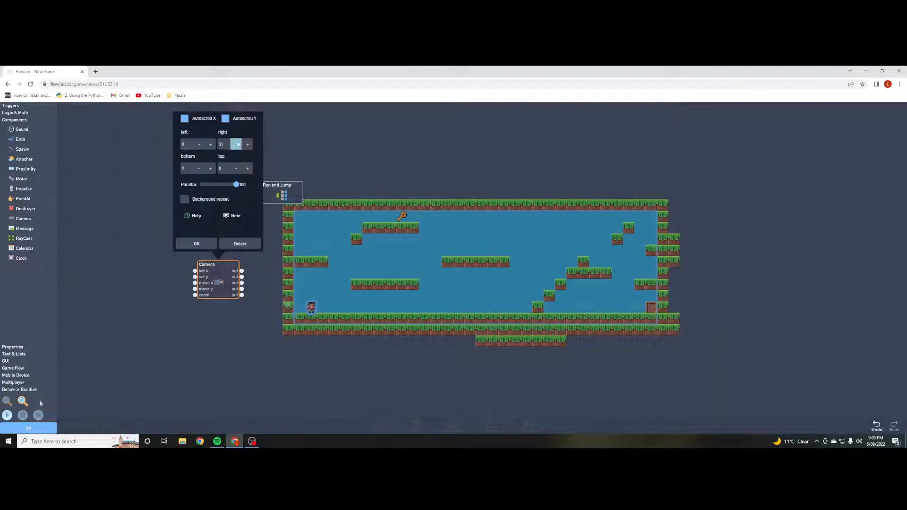
- Adjust the camera's scroll limits to left 0, right 31 and top 0, and close the player's behaviors and settings
{"action": "left_click", "coordinate": [252, 148]}
{"action": "left_click", "coordinate": [236, 144]}
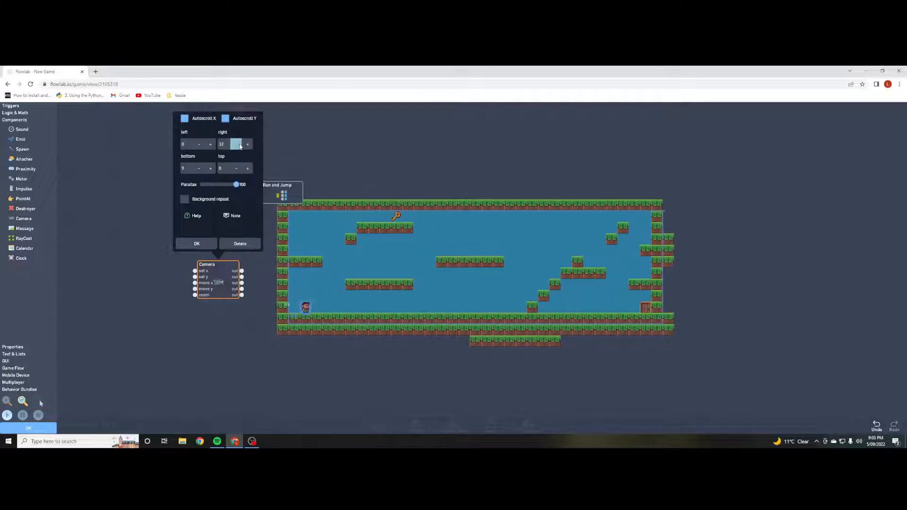
{"action": "left_click", "coordinate": [236, 169]}
{"action": "left_click", "coordinate": [248, 169]}
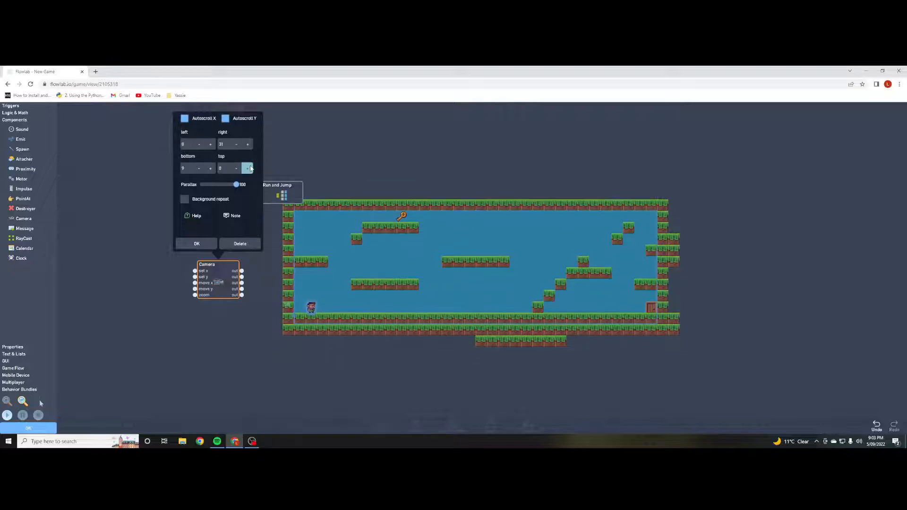
{"action": "left_click", "coordinate": [210, 144]}
{"action": "left_click", "coordinate": [211, 144]}
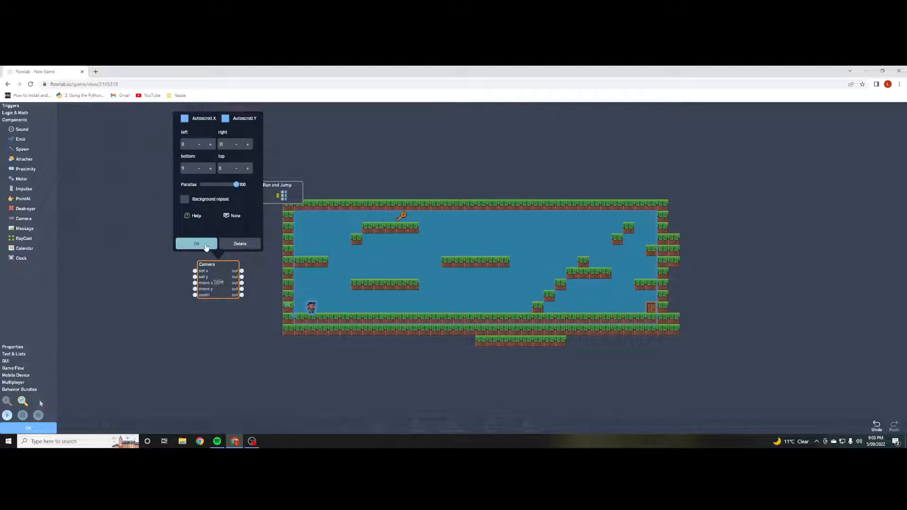
{"action": "left_click", "coordinate": [196, 244]}
{"action": "left_click", "coordinate": [28, 428]}
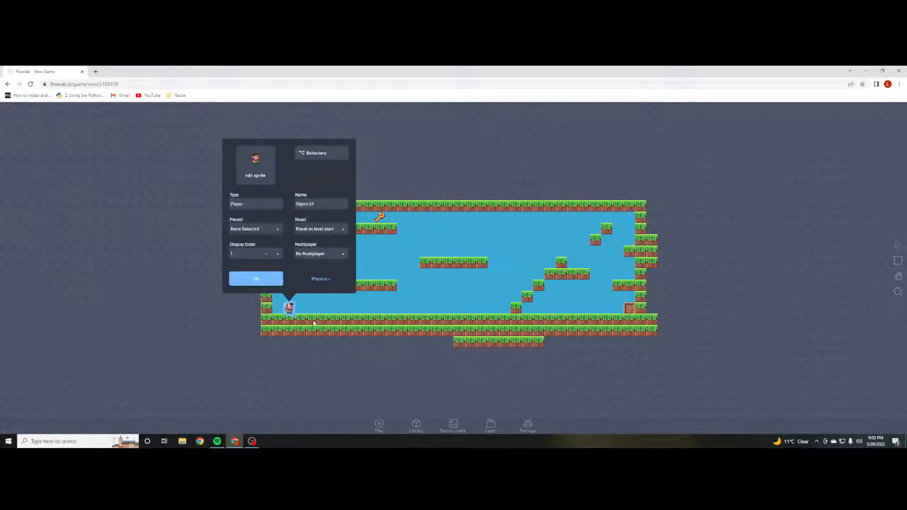
{"action": "left_click", "coordinate": [265, 279]}
- Preview the game briefly, return to the editor, and set the game width to 10
{"action": "left_click", "coordinate": [378, 423]}
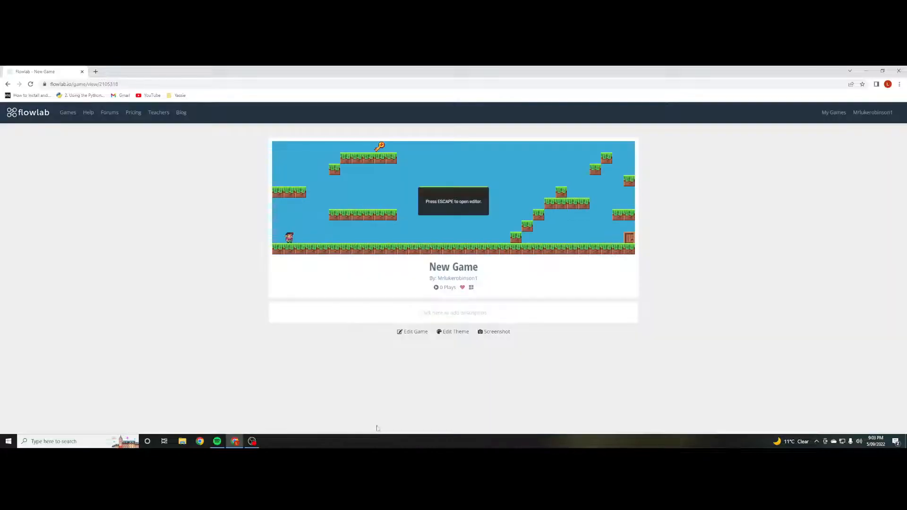
{"action": "left_click", "coordinate": [416, 330]}
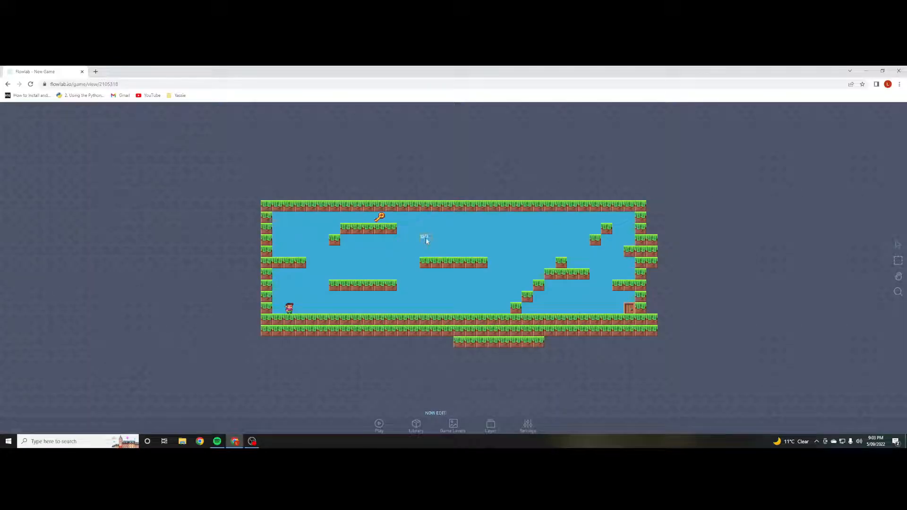
{"action": "left_click", "coordinate": [527, 423]}
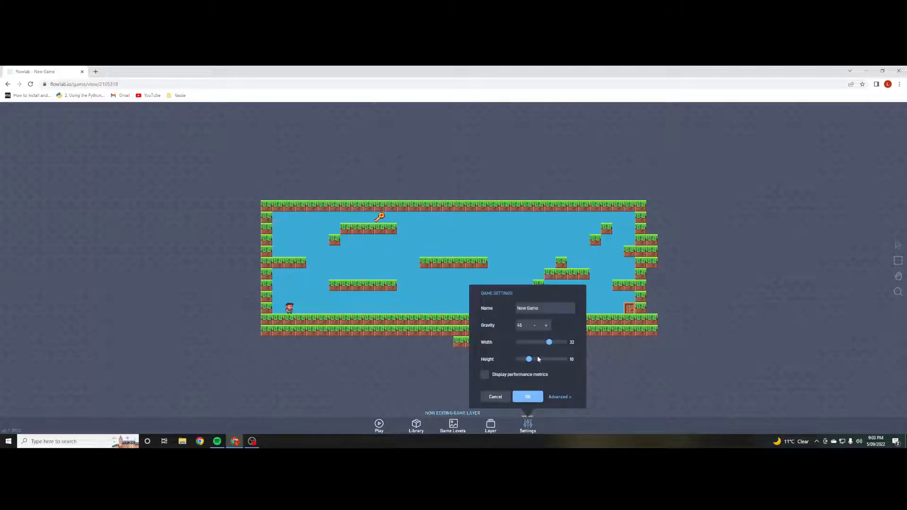
{"action": "left_click_drag", "start_coordinate": [550, 348], "coordinate": [525, 344]}
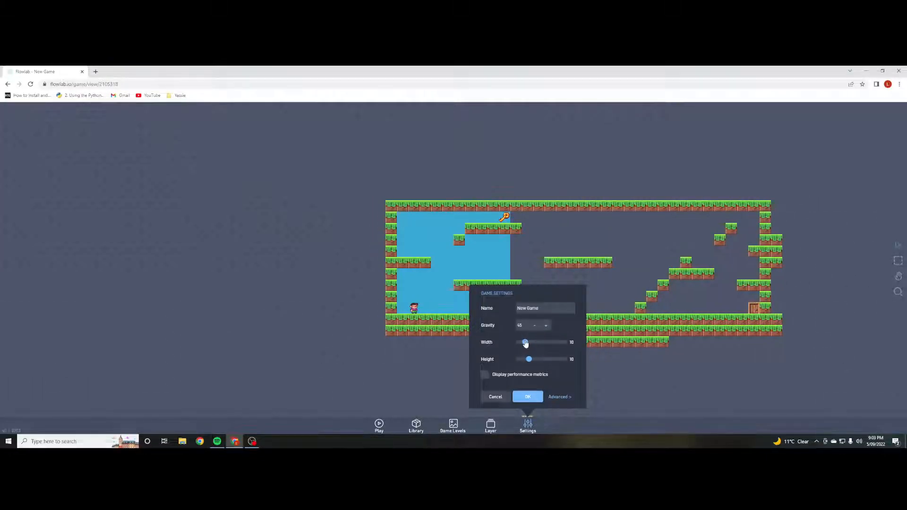
{"action": "left_click", "coordinate": [528, 397]}
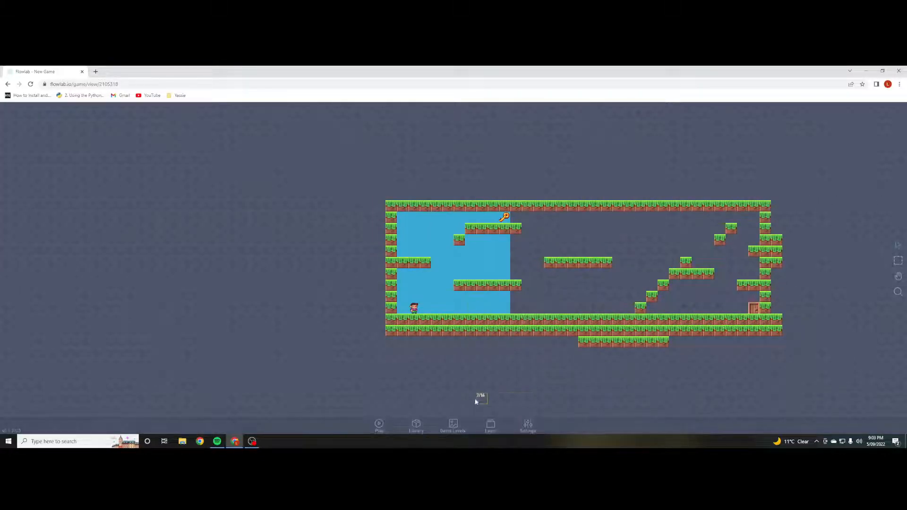
- Check the Camera component's settings in the player's behaviors and close them without changes
{"action": "left_click", "coordinate": [413, 308]}
{"action": "left_click", "coordinate": [425, 294]}
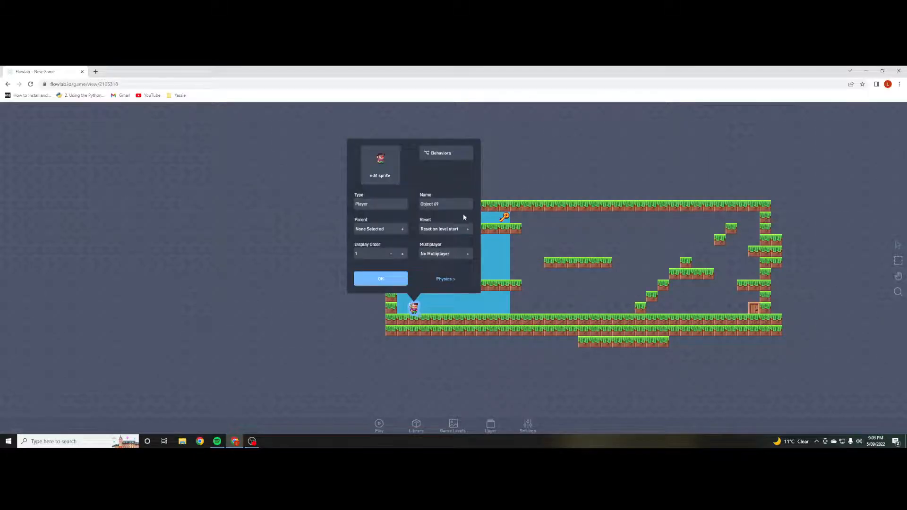
{"action": "left_click", "coordinate": [448, 153]}
{"action": "left_click", "coordinate": [446, 304]}
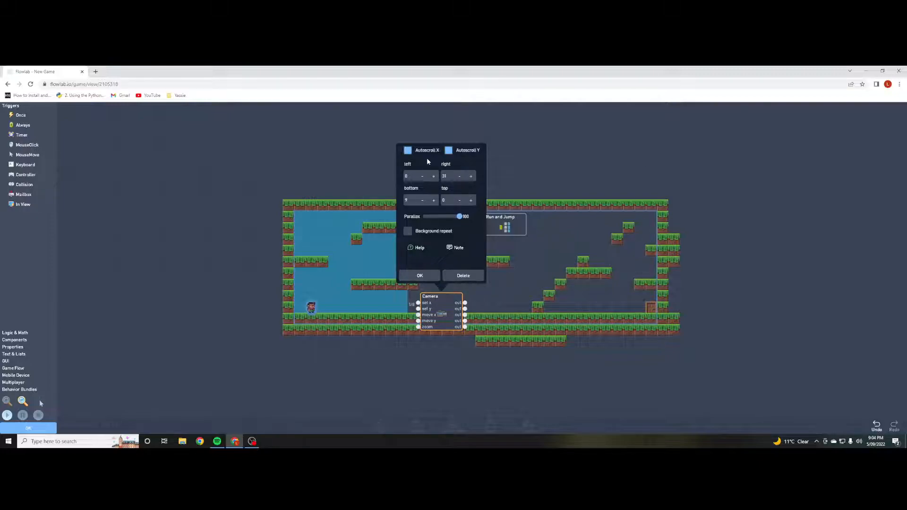
{"action": "left_click", "coordinate": [420, 277]}
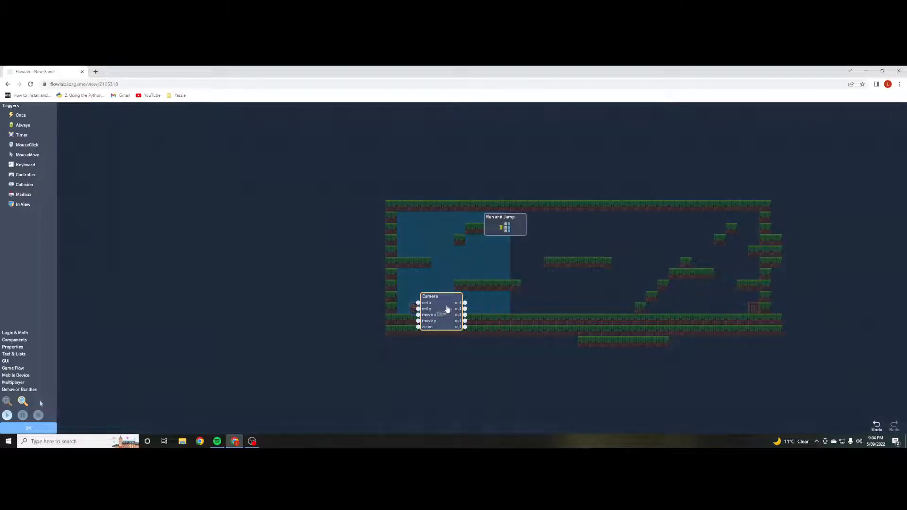
{"action": "left_click", "coordinate": [30, 429]}
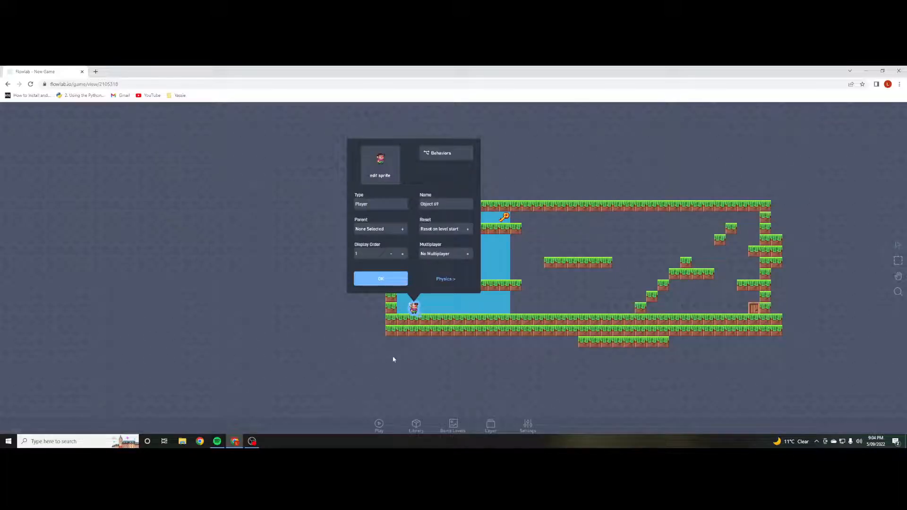
{"action": "left_click", "coordinate": [389, 282]}
- Playtest the narrower game, jumping across the platforms to the key and on to the door at the level's far end
{"action": "left_click", "coordinate": [377, 425]}
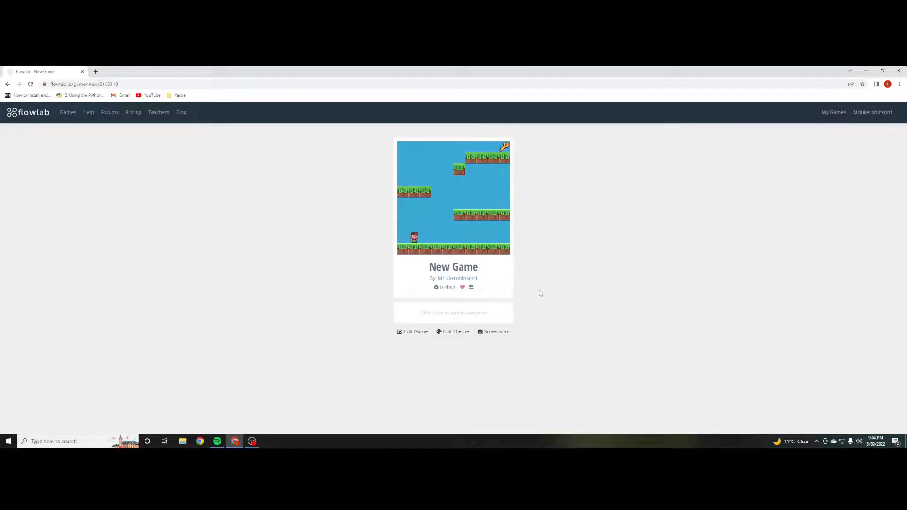
{"action": "key", "text": "Right"}
{"action": "key", "text": "Up"}
{"action": "key", "text": "Left"}
{"action": "key", "text": "Up"}
{"action": "key", "text": "Right"}
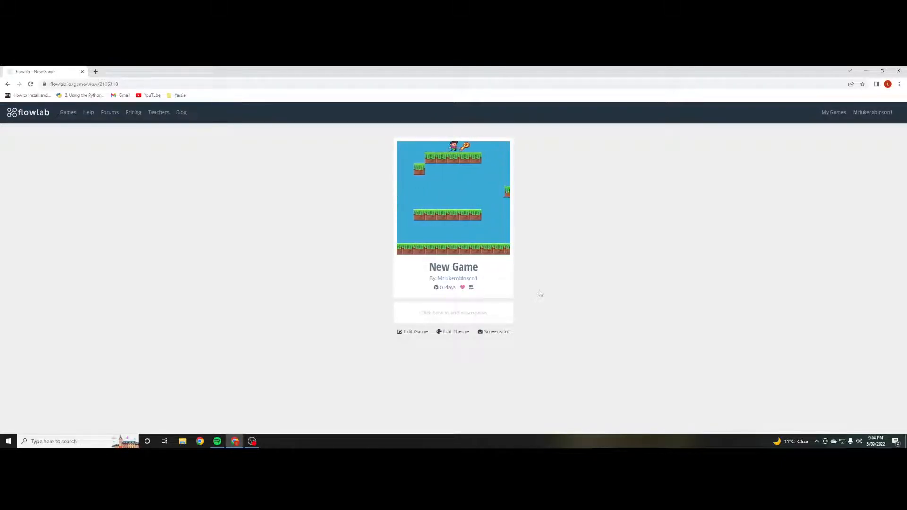
{"action": "key", "text": "Right"}
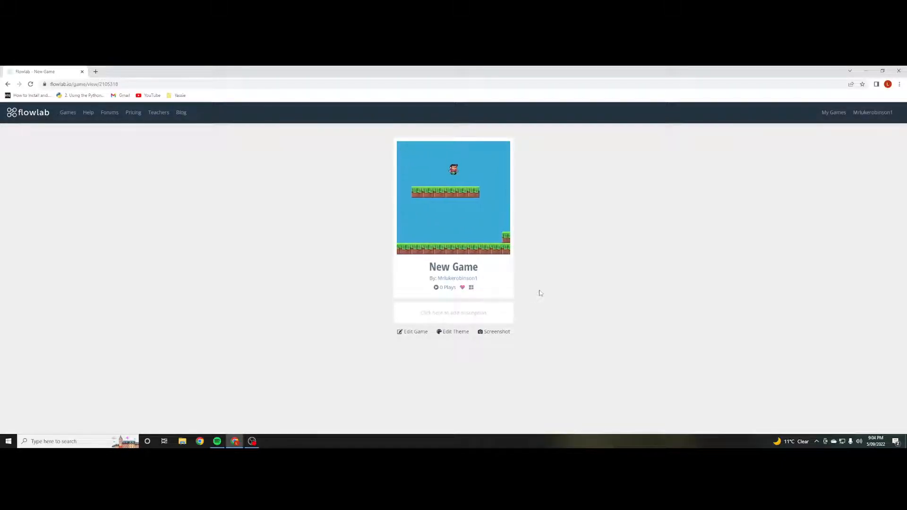
{"action": "key", "text": "Up"}
{"action": "key", "text": "Right"}
{"action": "key", "text": "Up"}
{"action": "key", "text": "Up"}
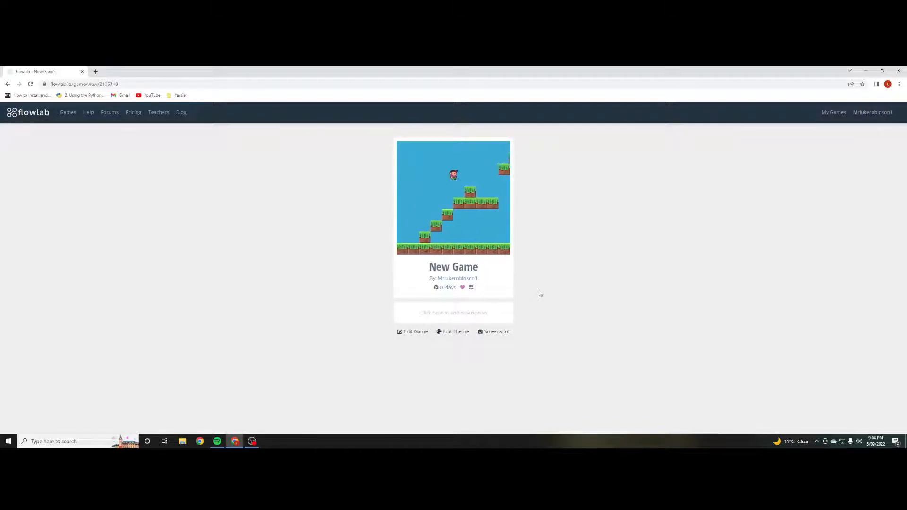
{"action": "key", "text": "Right"}
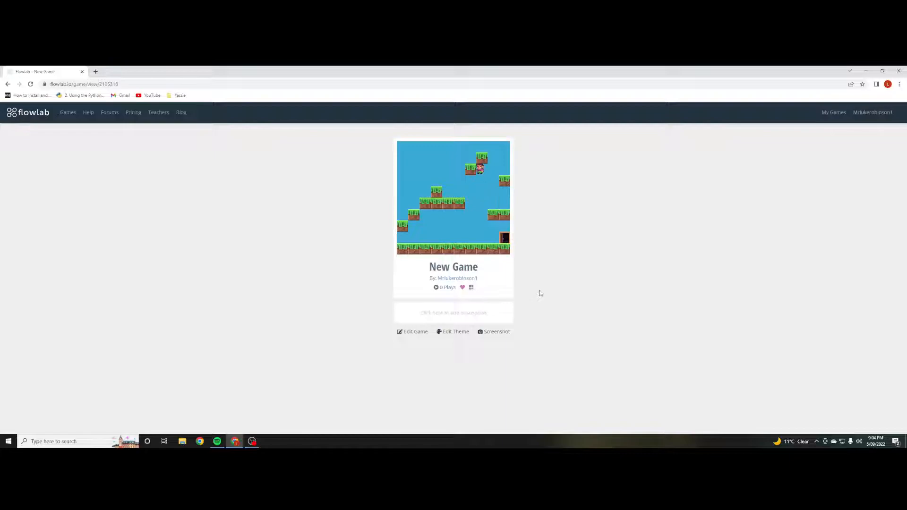
{"action": "key", "text": "Right"}
{"action": "key", "text": "Up"}
{"action": "key", "text": "Left"}
{"action": "key", "text": "Right"}
{"action": "key", "text": "Left"}
{"action": "key", "text": "Right"}
{"action": "key", "text": "Right"}
{"action": "key", "text": "Right"}
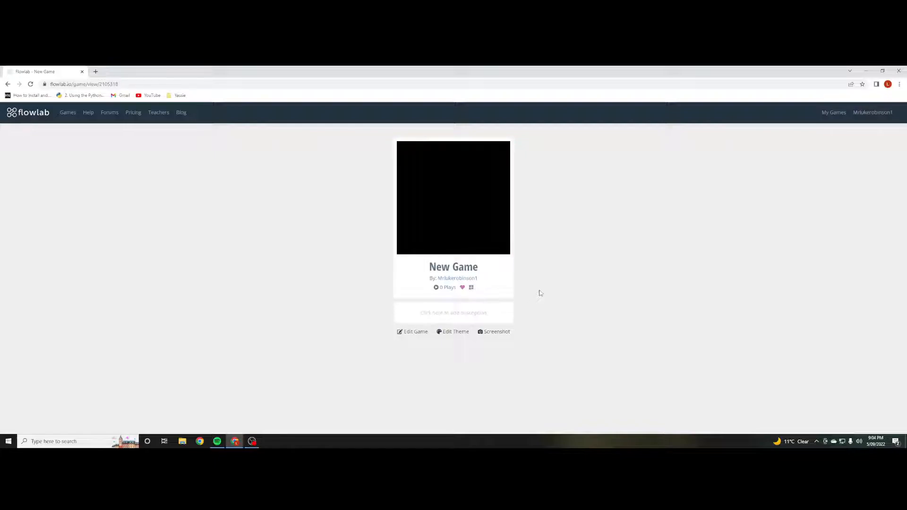
- Return to the editor and load Level 1 from the game levels
{"action": "left_click", "coordinate": [416, 332]}
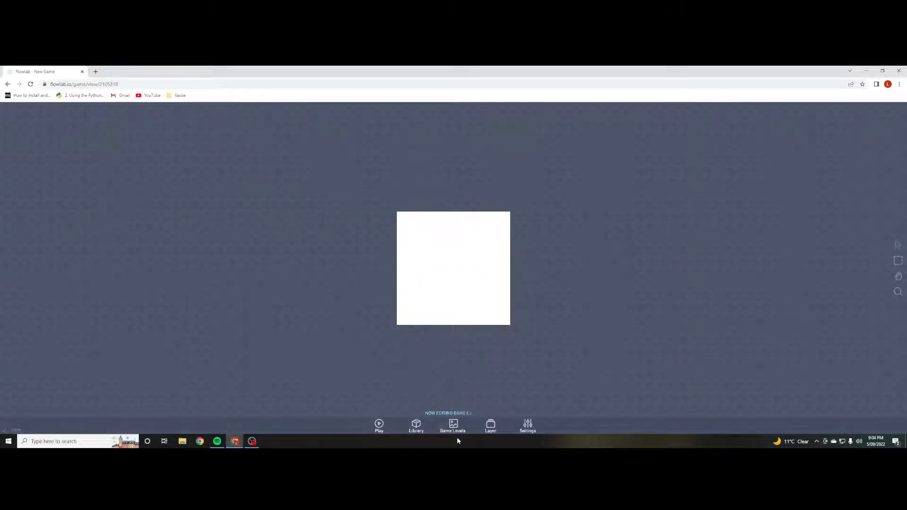
{"action": "left_click", "coordinate": [489, 427]}
{"action": "left_click", "coordinate": [416, 427]}
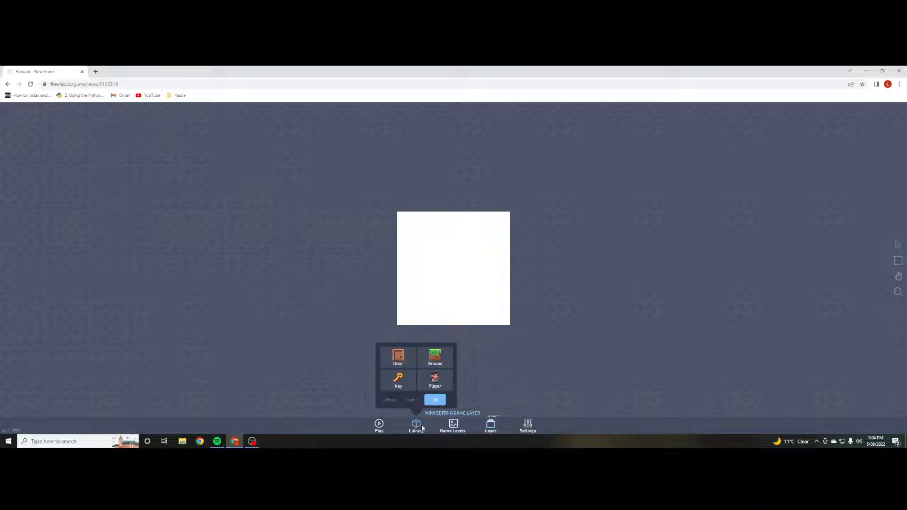
{"action": "left_click", "coordinate": [462, 424]}
{"action": "left_click", "coordinate": [463, 316]}
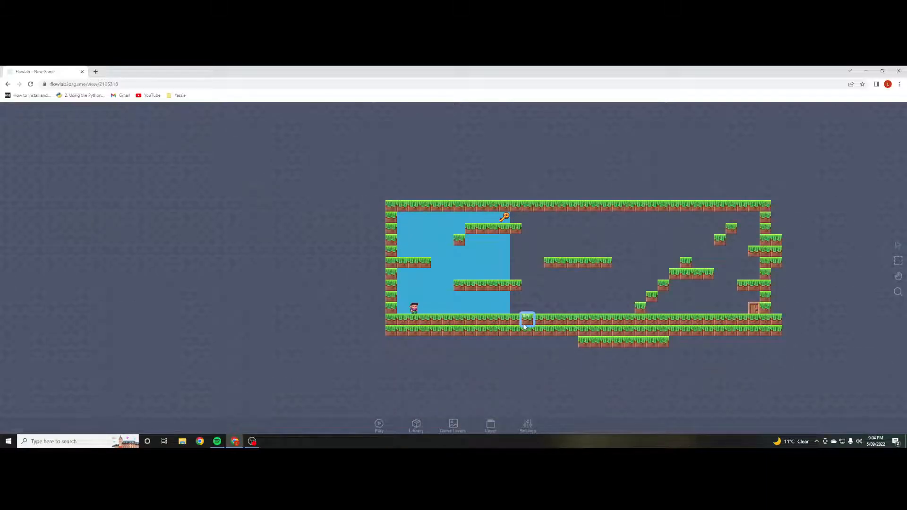
- Set the game width to 20
{"action": "left_click", "coordinate": [527, 425]}
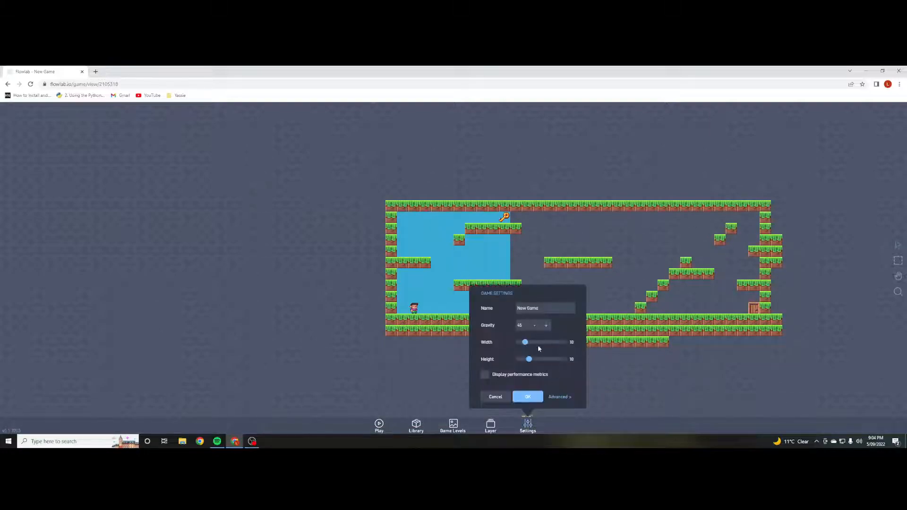
{"action": "left_click_drag", "start_coordinate": [533, 343], "coordinate": [535, 347]}
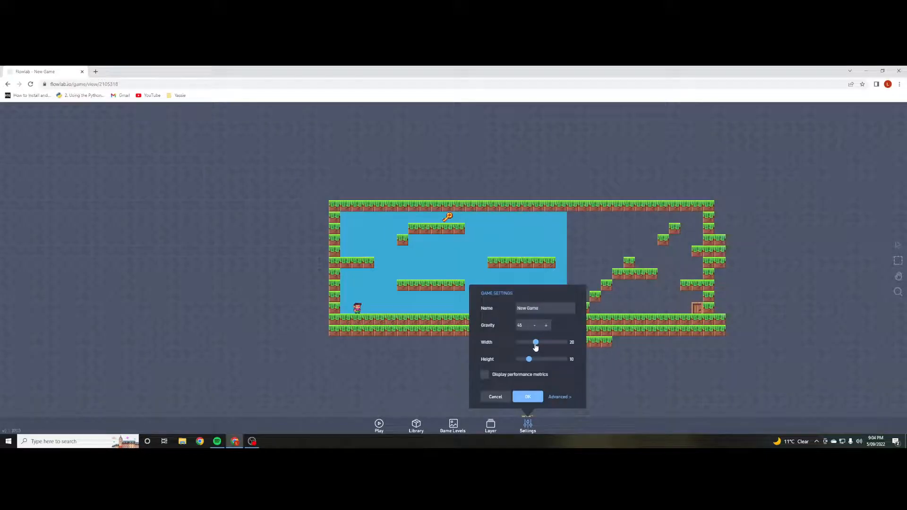
{"action": "left_click", "coordinate": [525, 401]}
- Playtest the game at the new width, collecting the key and running across the platforms to the exit door
{"action": "left_click", "coordinate": [379, 424]}
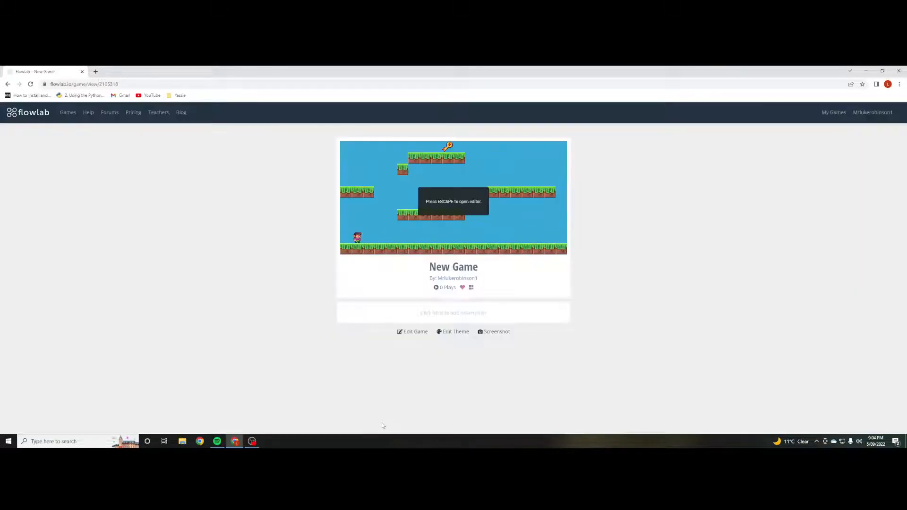
{"action": "key", "text": "Right"}
{"action": "key", "text": "Up"}
{"action": "key", "text": "Left"}
{"action": "key", "text": "Up"}
{"action": "key", "text": "Right"}
{"action": "key", "text": "Up"}
{"action": "key", "text": "Right"}
{"action": "key", "text": "Up"}
{"action": "key", "text": "Right"}
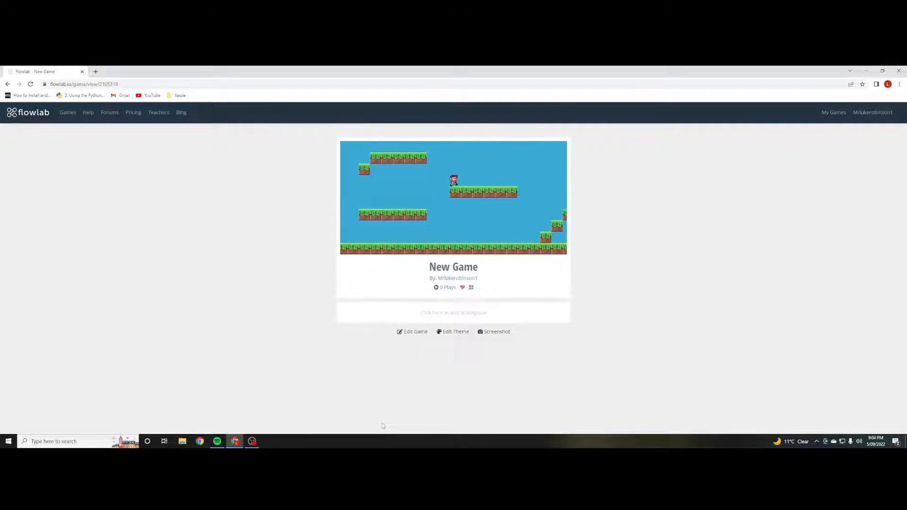
{"action": "key", "text": "Right"}
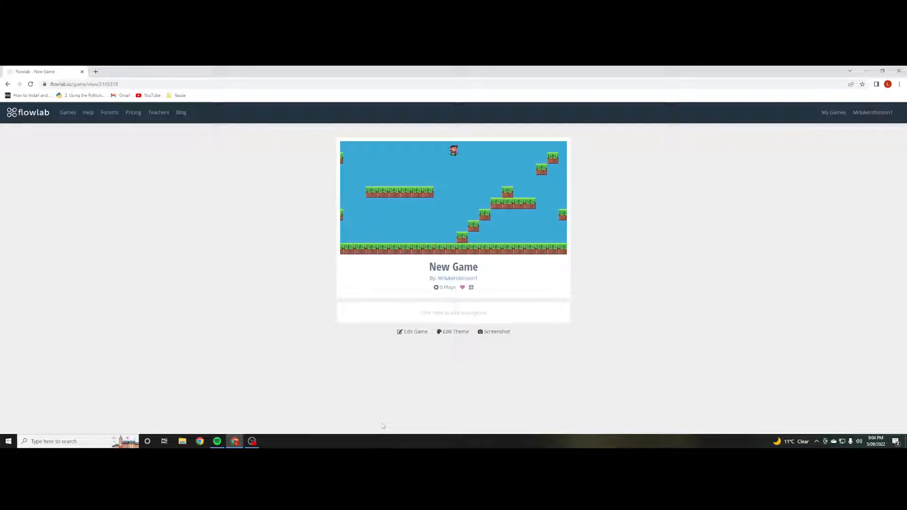
{"action": "key", "text": "Up"}
{"action": "key", "text": "Right"}
{"action": "key", "text": "Right"}
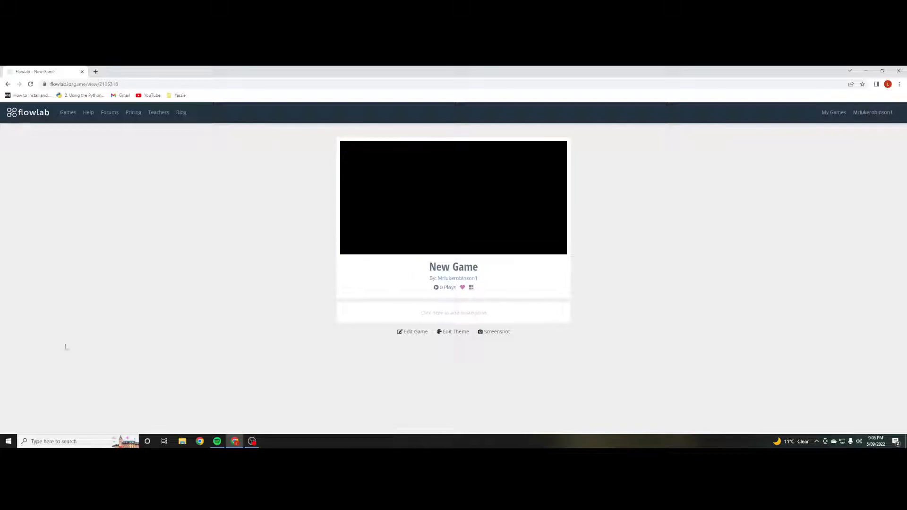
- Leave the playtest and reload Level 1 in the editor
{"action": "left_click", "coordinate": [412, 331]}
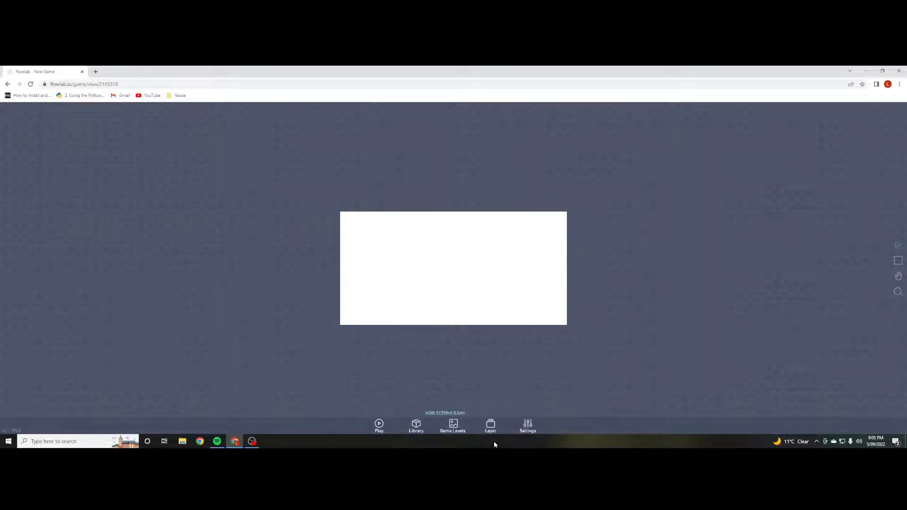
{"action": "left_click", "coordinate": [453, 425]}
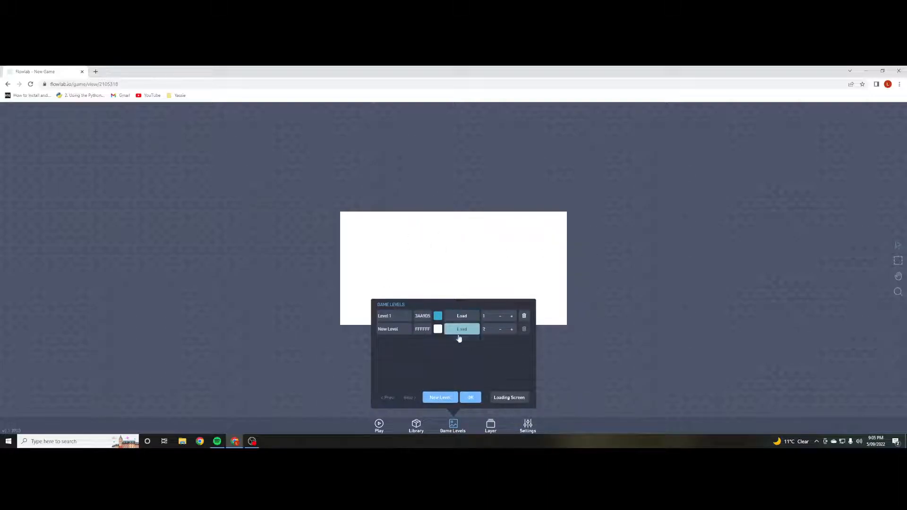
{"action": "left_click", "coordinate": [461, 317]}
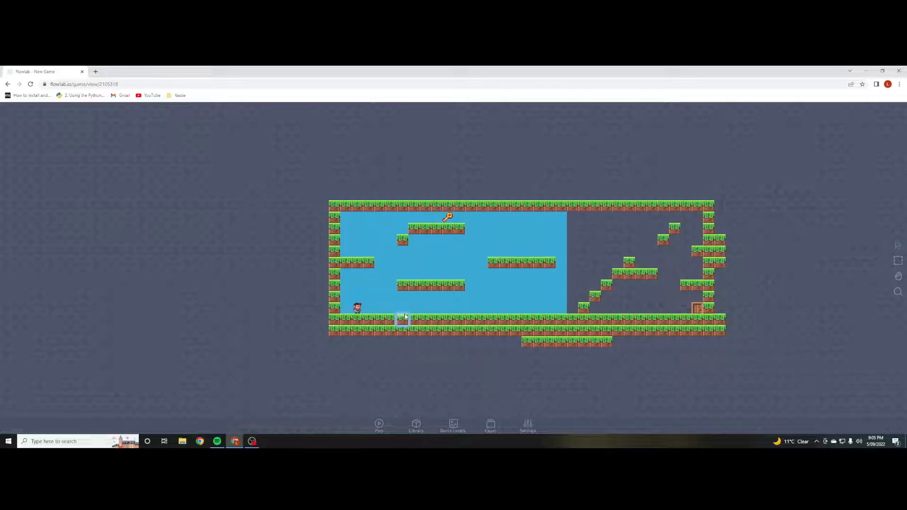
- Create a new object on the ground in the blue area and browse the pixel-blocks sprites for it
{"action": "left_click", "coordinate": [473, 308]}
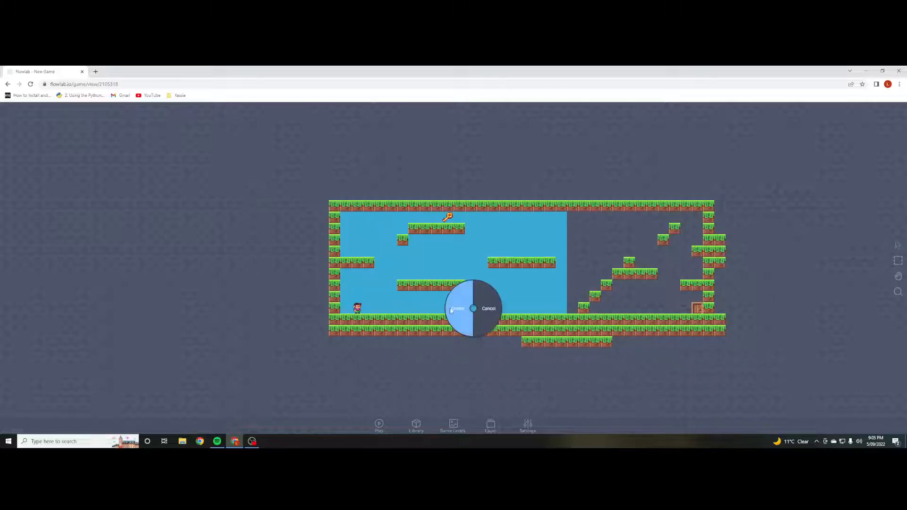
{"action": "left_click", "coordinate": [461, 308]}
{"action": "left_click", "coordinate": [437, 165]}
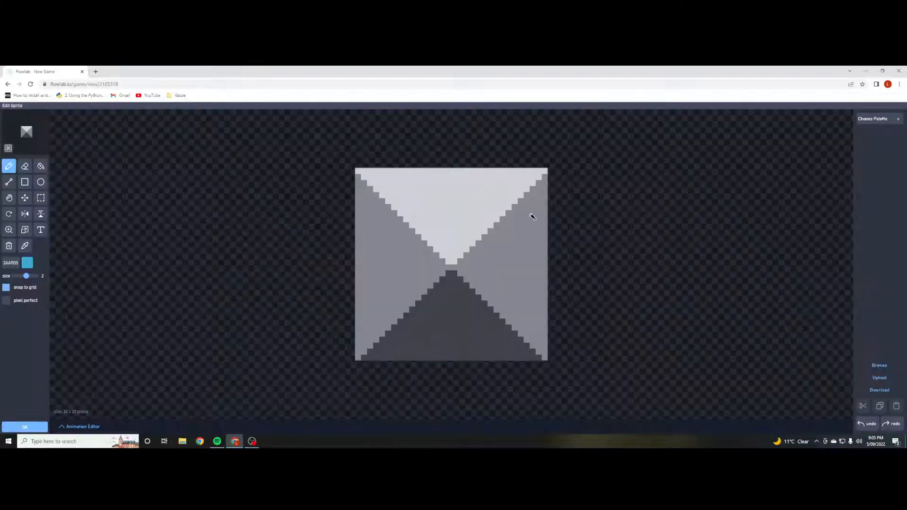
{"action": "left_click", "coordinate": [874, 365]}
{"action": "left_click", "coordinate": [824, 118]}
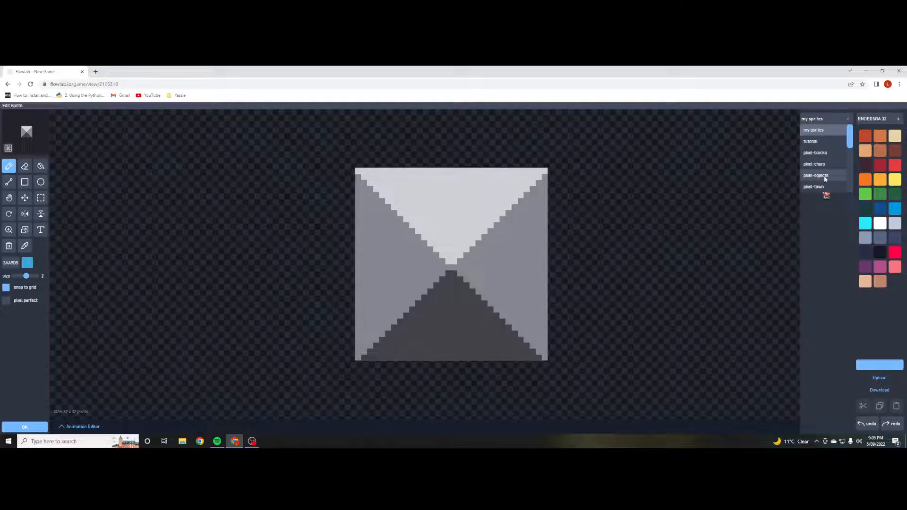
{"action": "left_click", "coordinate": [814, 152]}
{"action": "scroll", "coordinate": [835, 246], "scroll_direction": "down", "scroll_amount": 3}
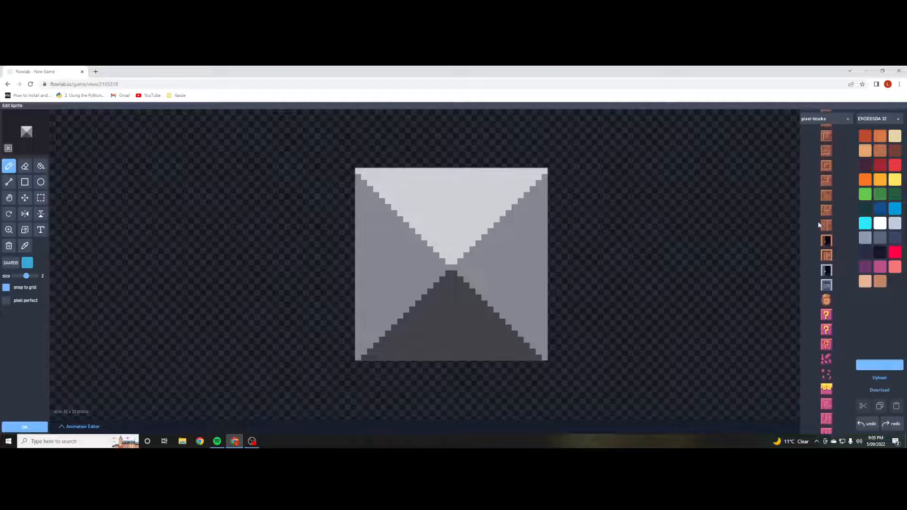
{"action": "scroll", "coordinate": [835, 246], "scroll_direction": "down", "scroll_amount": 10}
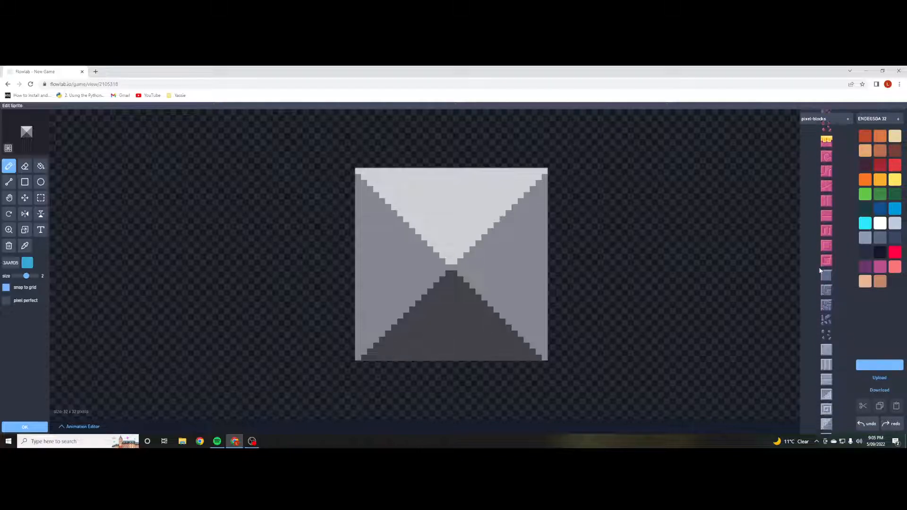
{"action": "scroll", "coordinate": [820, 270], "scroll_direction": "down", "scroll_amount": 5}
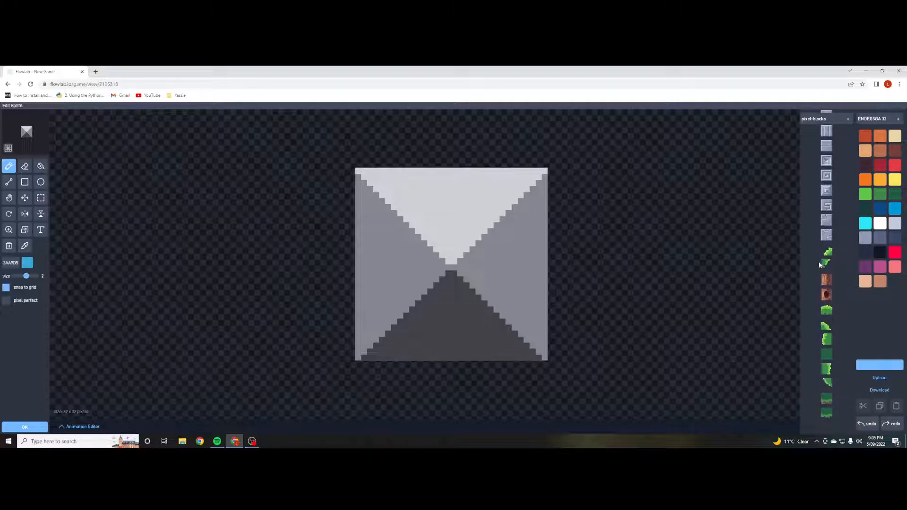
{"action": "scroll", "coordinate": [827, 147], "scroll_direction": "up", "scroll_amount": 10}
- Give the new object the spikes sprite from the pixel-objects category and save the sprite
{"action": "left_click", "coordinate": [813, 119]}
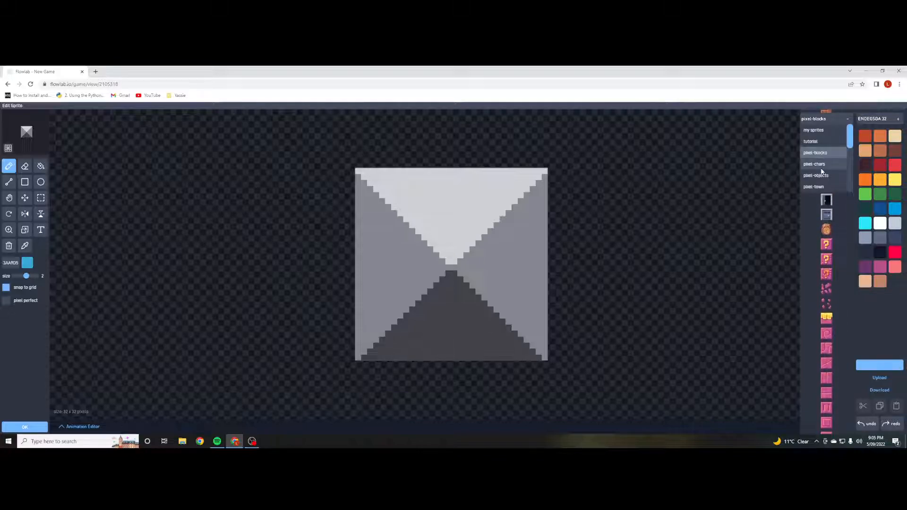
{"action": "left_click", "coordinate": [819, 175]}
{"action": "scroll", "coordinate": [810, 219], "scroll_direction": "down", "scroll_amount": 5}
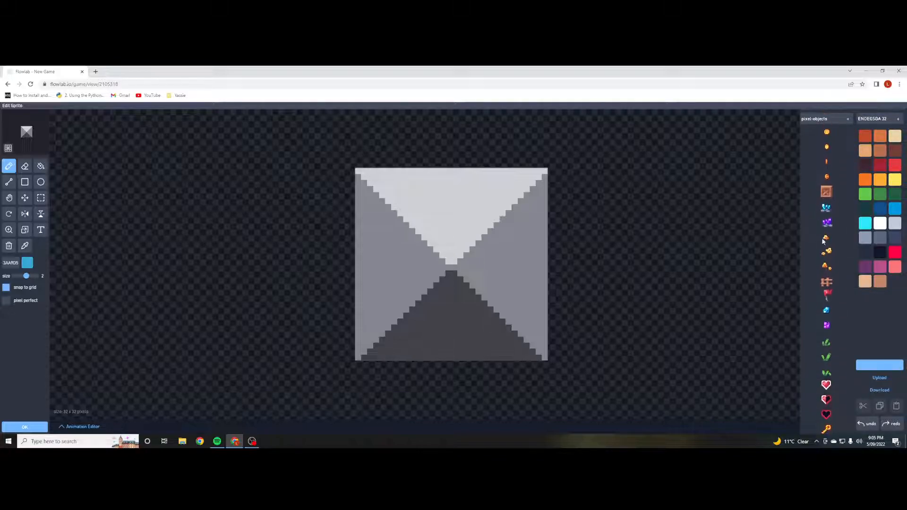
{"action": "scroll", "coordinate": [824, 244], "scroll_direction": "down", "scroll_amount": 5}
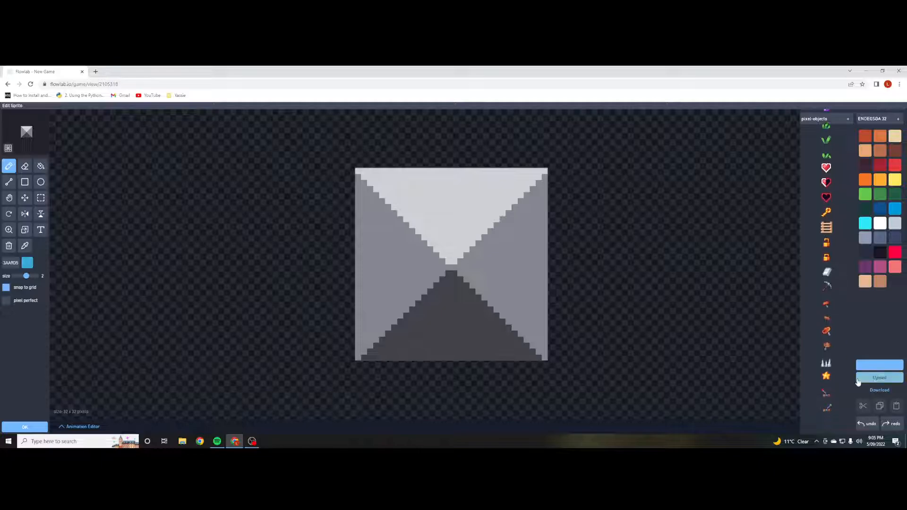
{"action": "left_click", "coordinate": [826, 363]}
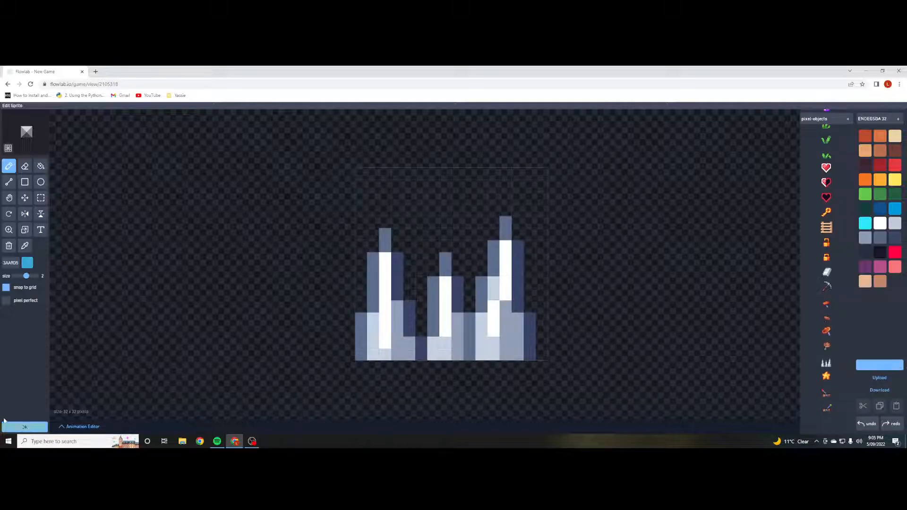
{"action": "left_click", "coordinate": [11, 428]}
- Clone the spikes along the ground and onto four platforms, including the one above the exit door, and finish cloning
{"action": "left_click", "coordinate": [424, 282]}
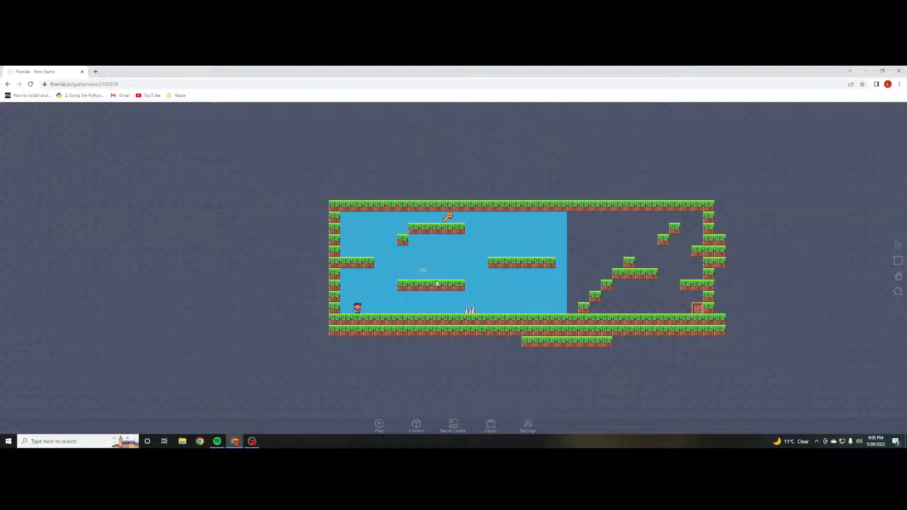
{"action": "left_click", "coordinate": [472, 310]}
{"action": "left_click", "coordinate": [473, 299]}
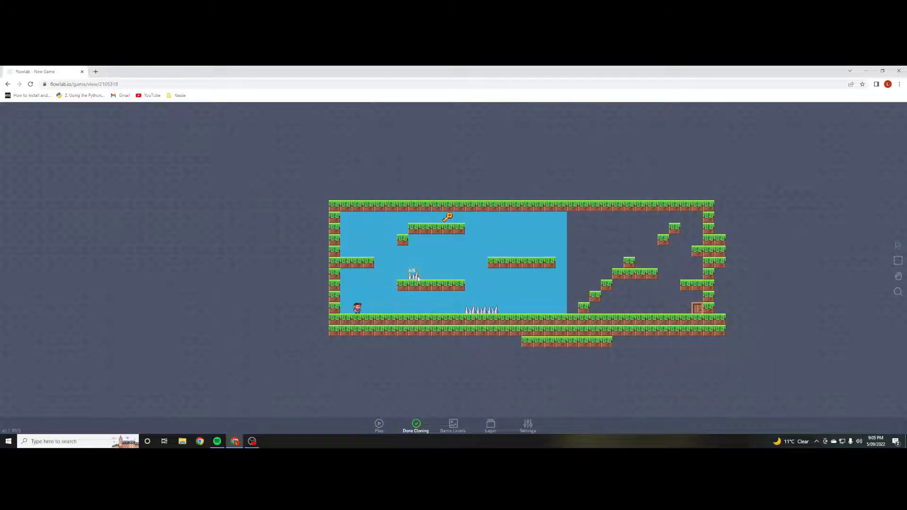
{"action": "left_click", "coordinate": [446, 278]}
{"action": "left_click", "coordinate": [528, 256]}
{"action": "left_click", "coordinate": [646, 267]}
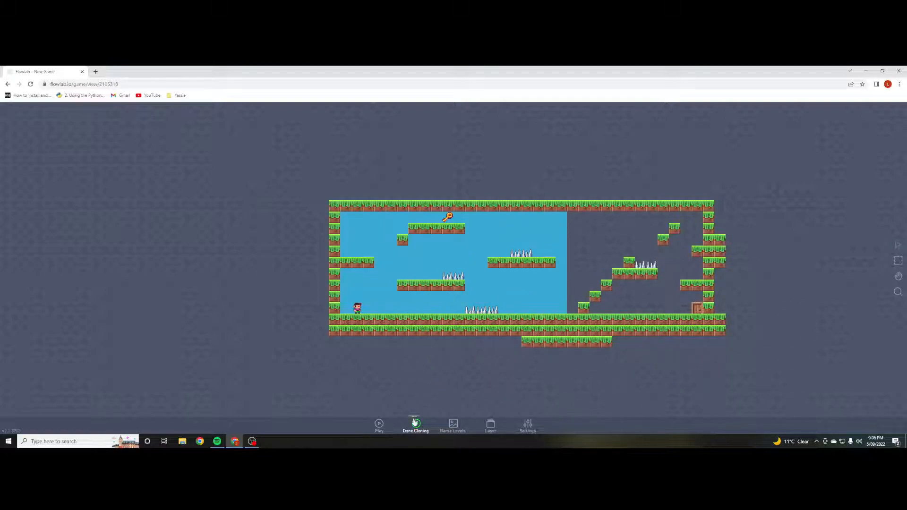
{"action": "left_click", "coordinate": [693, 277]}
{"action": "left_click", "coordinate": [421, 420]}
- Add a Collision trigger for the Player type to the spikes' behaviors
{"action": "left_click", "coordinate": [457, 272]}
{"action": "left_click", "coordinate": [461, 256]}
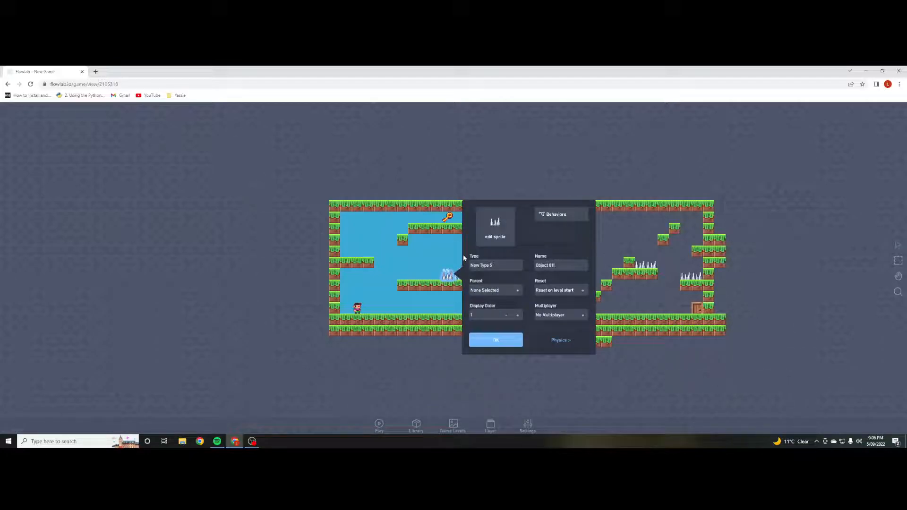
{"action": "left_click", "coordinate": [556, 215]}
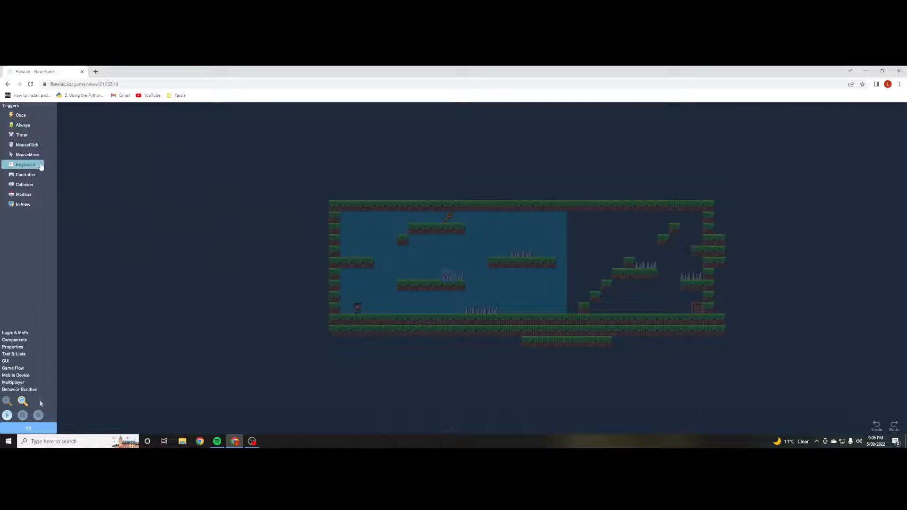
{"action": "left_click", "coordinate": [25, 184]}
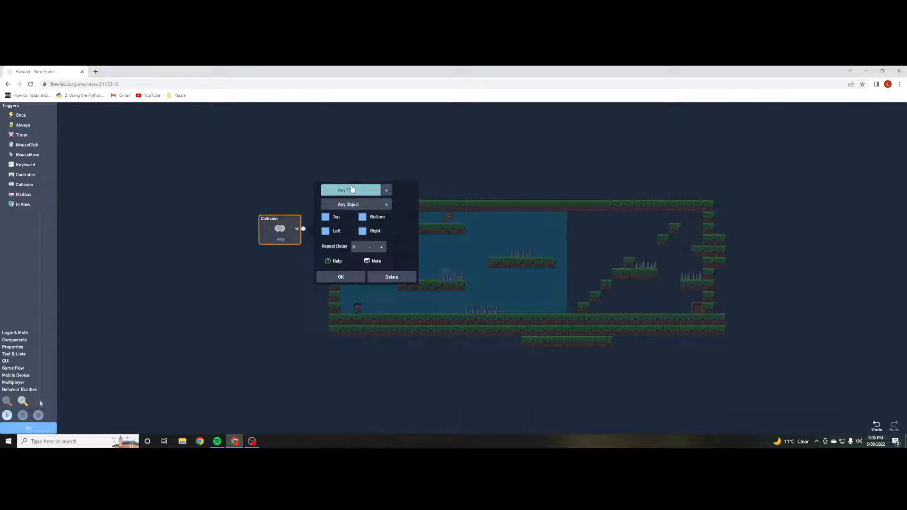
{"action": "left_click", "coordinate": [352, 190]}
{"action": "left_click", "coordinate": [350, 245]}
{"action": "left_click", "coordinate": [342, 277]}
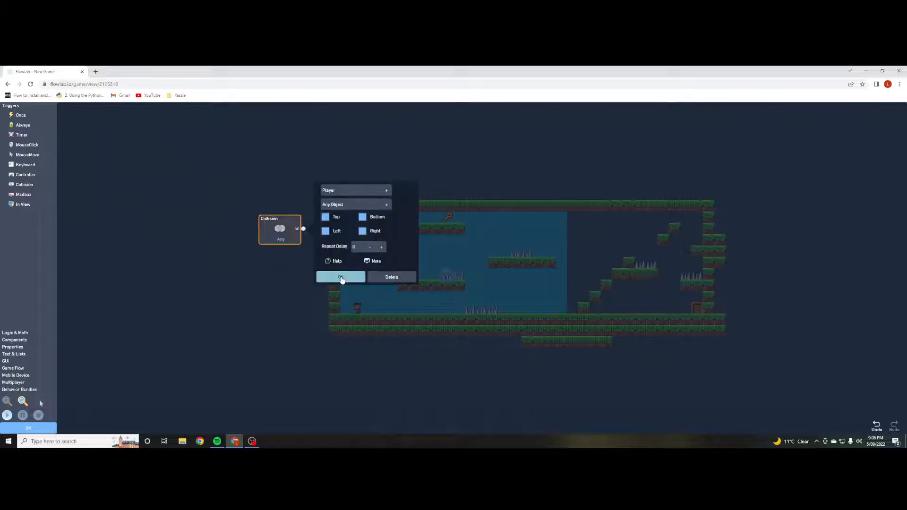
- Connect the Collision trigger to a Restart Game behavior and save the spikes object
{"action": "left_click", "coordinate": [8, 369]}
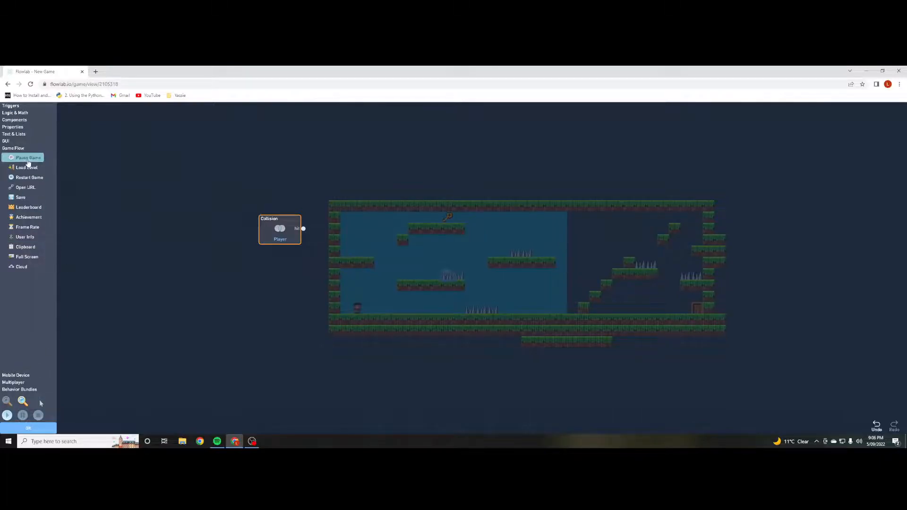
{"action": "left_click", "coordinate": [29, 178]}
{"action": "left_click_drag", "start_coordinate": [376, 226], "coordinate": [303, 228]}
{"action": "left_click_drag", "start_coordinate": [475, 274], "coordinate": [380, 238]}
{"action": "left_click", "coordinate": [380, 238]}
{"action": "left_click", "coordinate": [352, 210]}
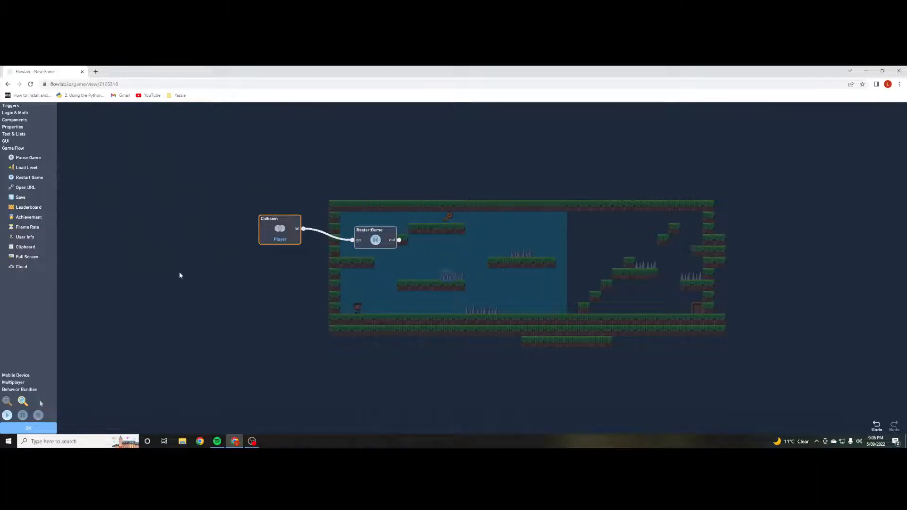
{"action": "left_click", "coordinate": [30, 429]}
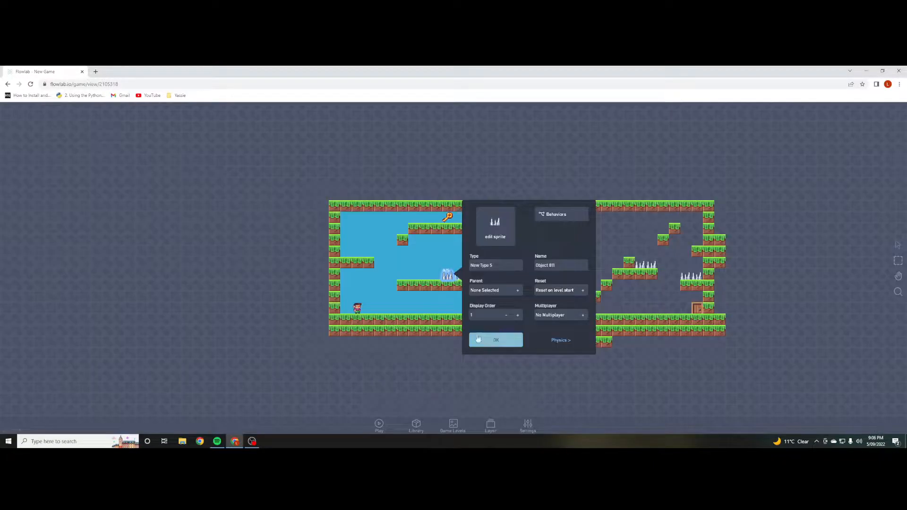
{"action": "left_click", "coordinate": [478, 338]}
- Playtest the game, moving the player right and jumping to try out the spikes
{"action": "left_click", "coordinate": [378, 425]}
{"action": "key", "text": "Right"}
{"action": "key", "text": "Up"}
{"action": "key", "text": "Right"}
{"action": "key", "text": "Up"}
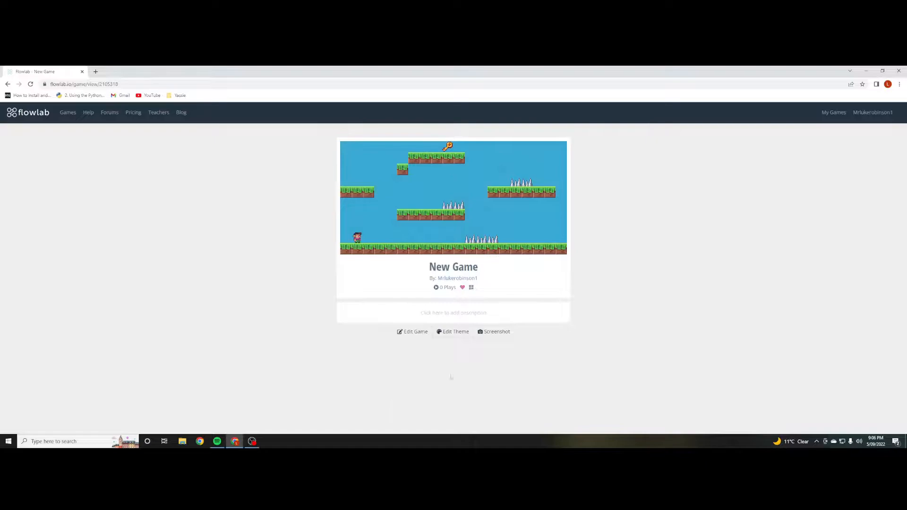
- Return to the editor and delete the spikes from the platform near the blue background's right edge
{"action": "left_click", "coordinate": [413, 332]}
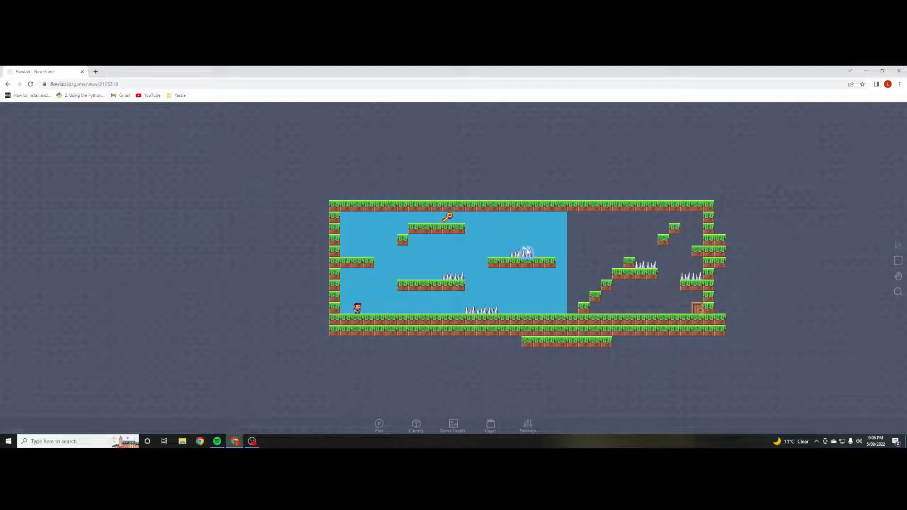
{"action": "left_click", "coordinate": [527, 250]}
{"action": "left_click", "coordinate": [526, 266]}
{"action": "left_click", "coordinate": [517, 249]}
{"action": "left_click", "coordinate": [515, 263]}
- Create a new object above the cleared platform and give it the winged-eye sprite from pixel-chars
{"action": "left_click", "coordinate": [534, 234]}
{"action": "left_click", "coordinate": [523, 234]}
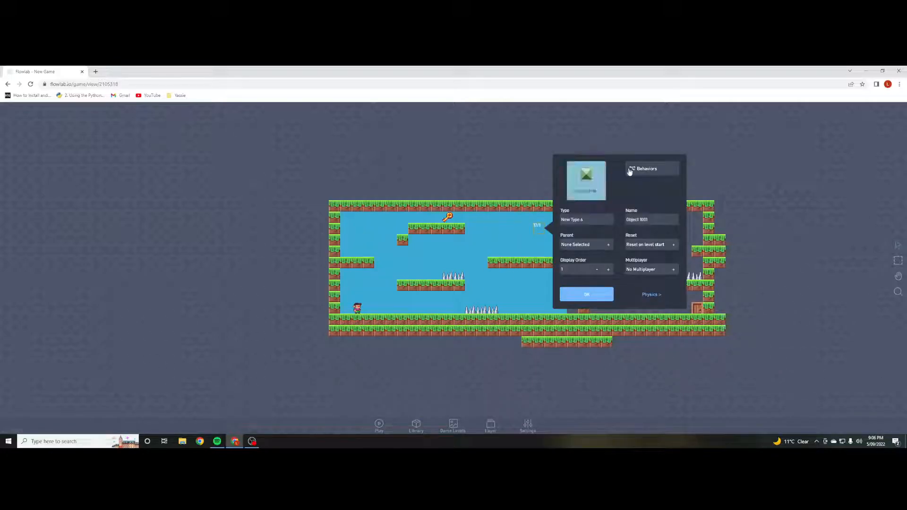
{"action": "left_click", "coordinate": [586, 180]}
{"action": "left_click", "coordinate": [879, 365]}
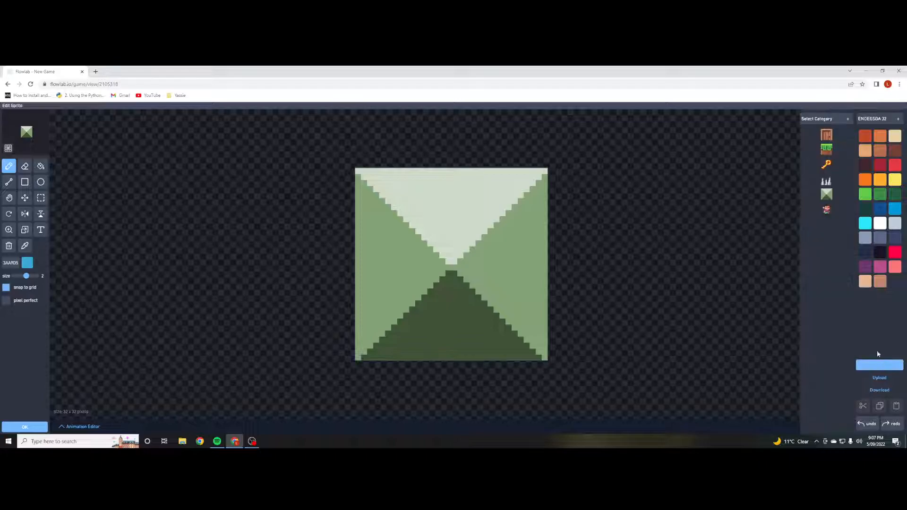
{"action": "left_click", "coordinate": [816, 120]}
{"action": "left_click", "coordinate": [813, 164]}
{"action": "scroll", "coordinate": [815, 220], "scroll_direction": "down", "scroll_amount": 2}
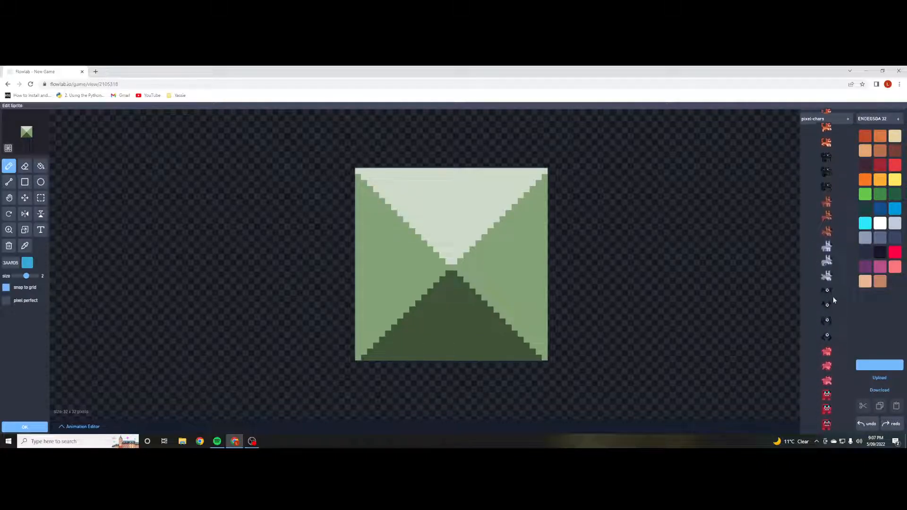
{"action": "left_click", "coordinate": [825, 279]}
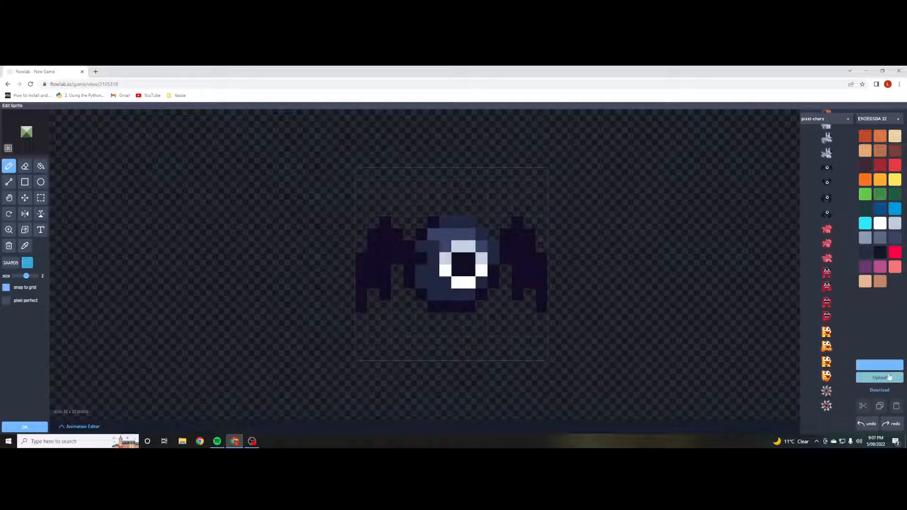
- Create a new animation named Flying for the winged-eye sprite
{"action": "left_click", "coordinate": [84, 426]}
{"action": "left_click", "coordinate": [133, 389]}
{"action": "left_click", "coordinate": [137, 378]}
{"action": "left_click_drag", "start_coordinate": [444, 268], "coordinate": [271, 272]}
{"action": "type", "text": "flying"}
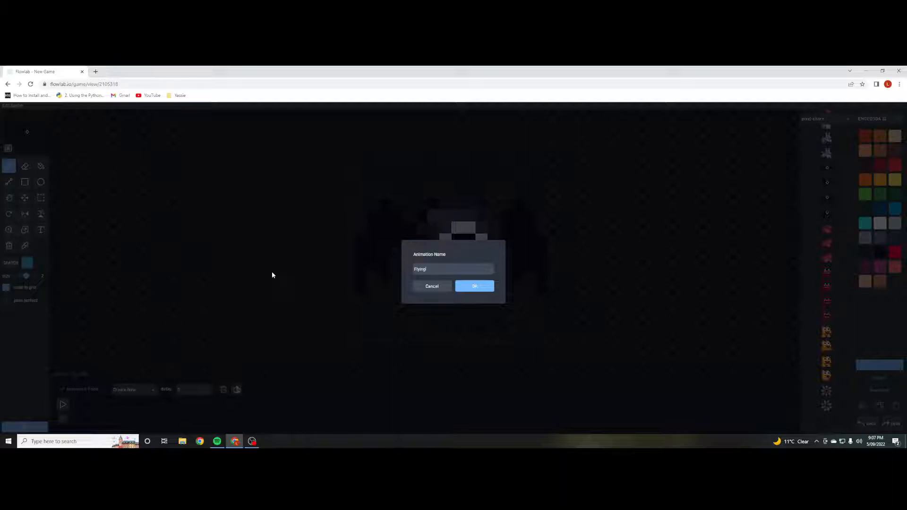
{"action": "left_click", "coordinate": [484, 287]}
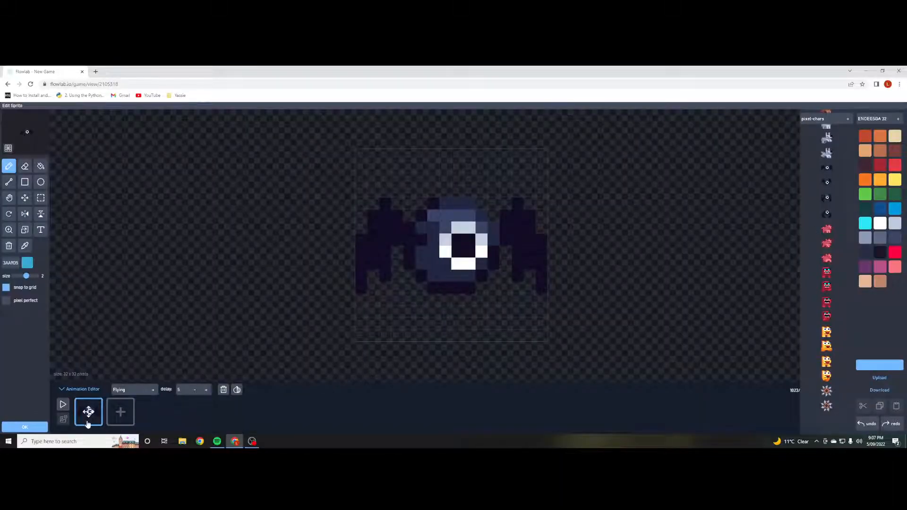
- Add three more frames to the Flying animation from the other winged-eye sprites, preview it and save the sprite
{"action": "left_click", "coordinate": [120, 412]}
{"action": "left_click", "coordinate": [829, 186]}
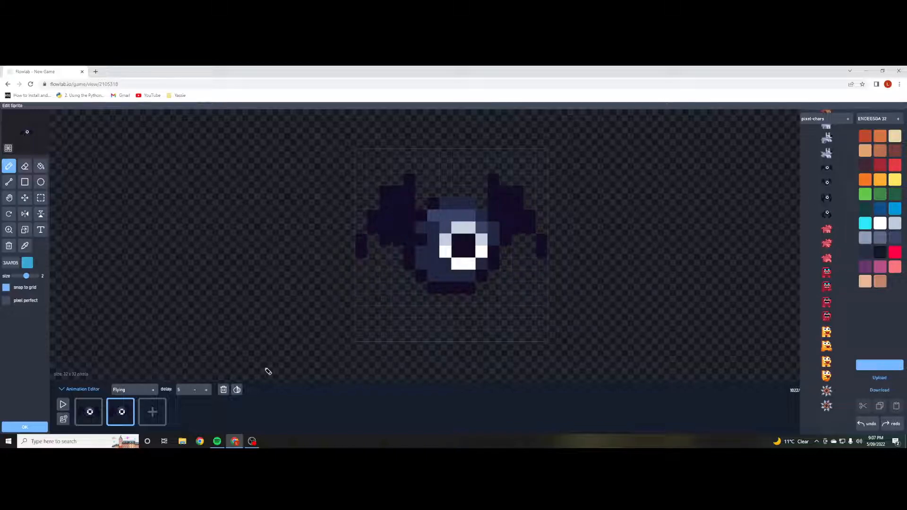
{"action": "left_click", "coordinate": [152, 412]}
{"action": "left_click", "coordinate": [825, 197]}
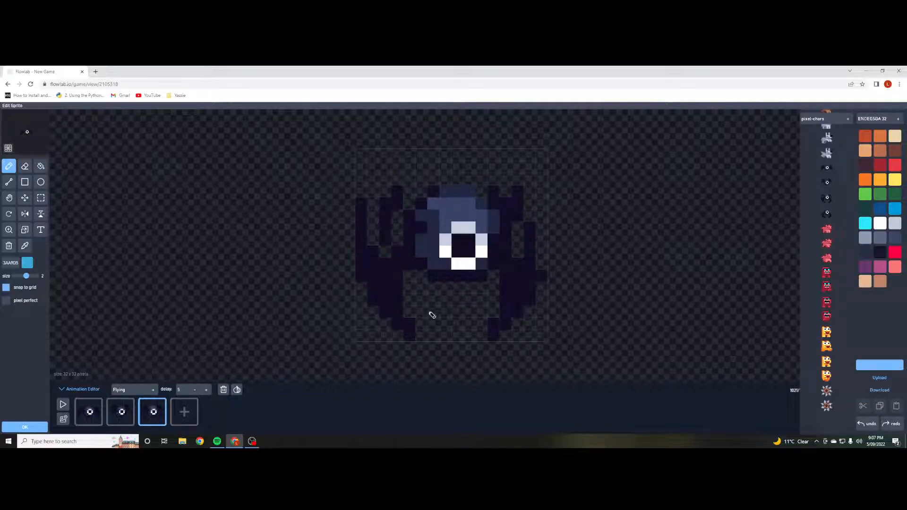
{"action": "left_click", "coordinate": [184, 412]}
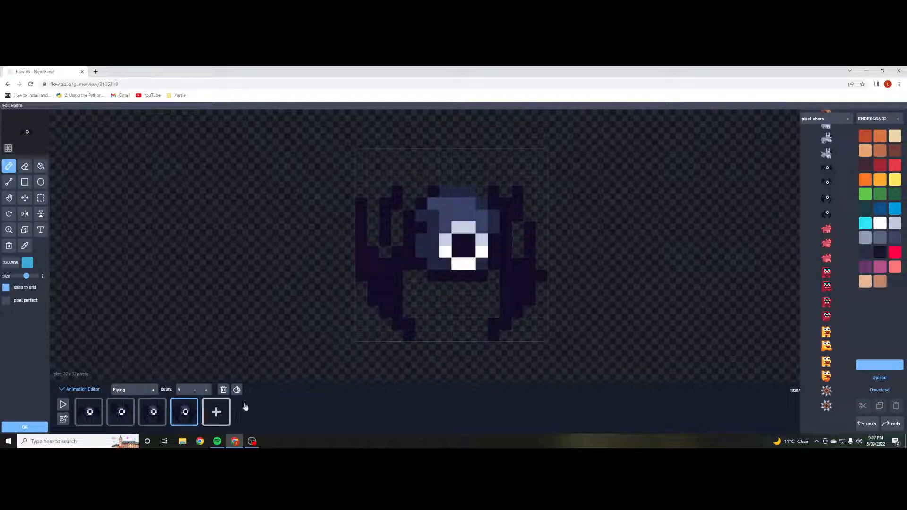
{"action": "left_click", "coordinate": [826, 214]}
{"action": "left_click", "coordinate": [62, 404]}
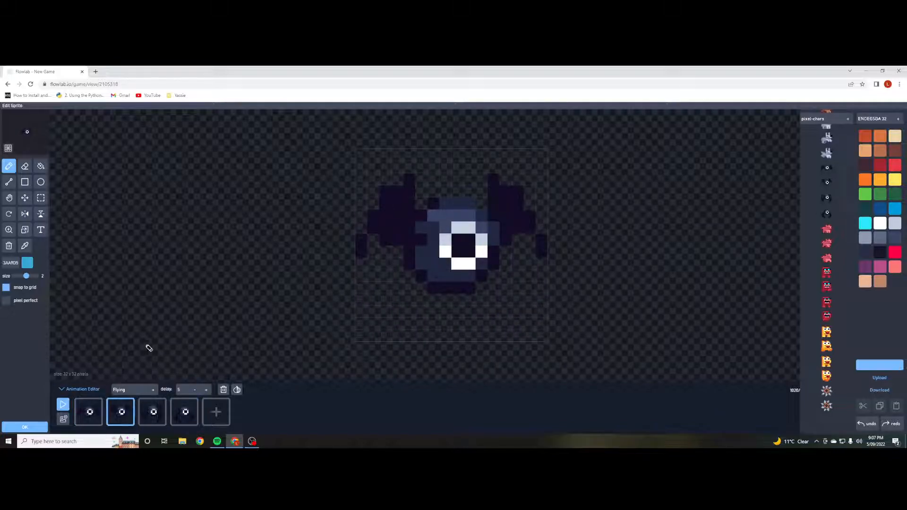
{"action": "left_click", "coordinate": [36, 427]}
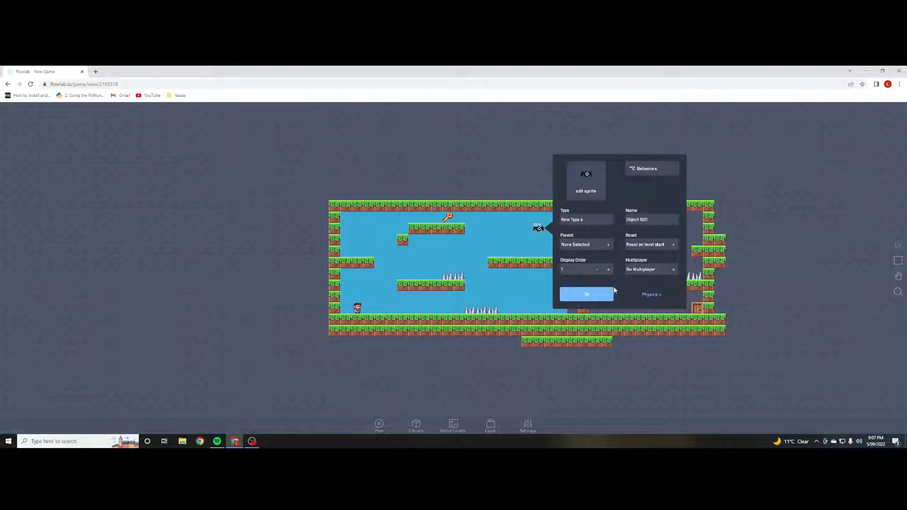
- Name the winged-eye object's type flying enemy and make it non-solid, with collisions enabled and a Polygon collision shape
{"action": "left_click_drag", "start_coordinate": [598, 220], "coordinate": [442, 227]}
{"action": "type", "text": "flying enemy"}
{"action": "left_click", "coordinate": [651, 294]}
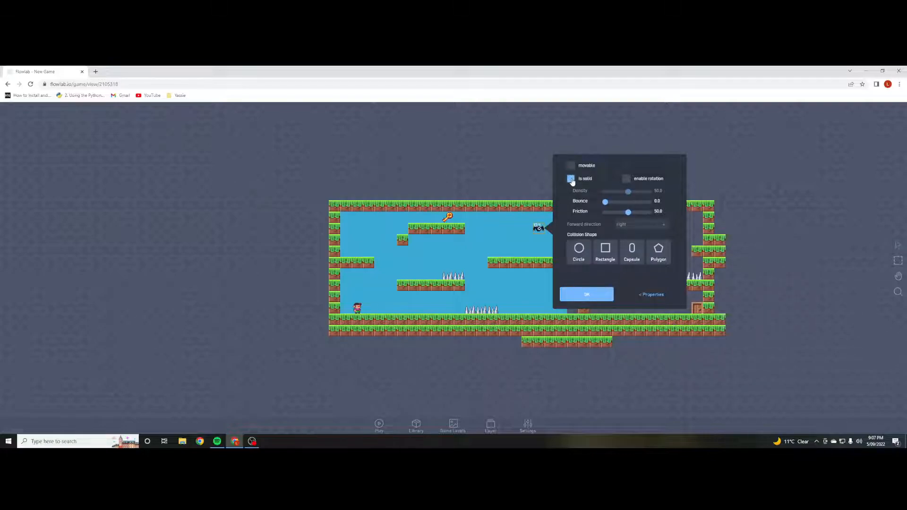
{"action": "left_click", "coordinate": [571, 179]}
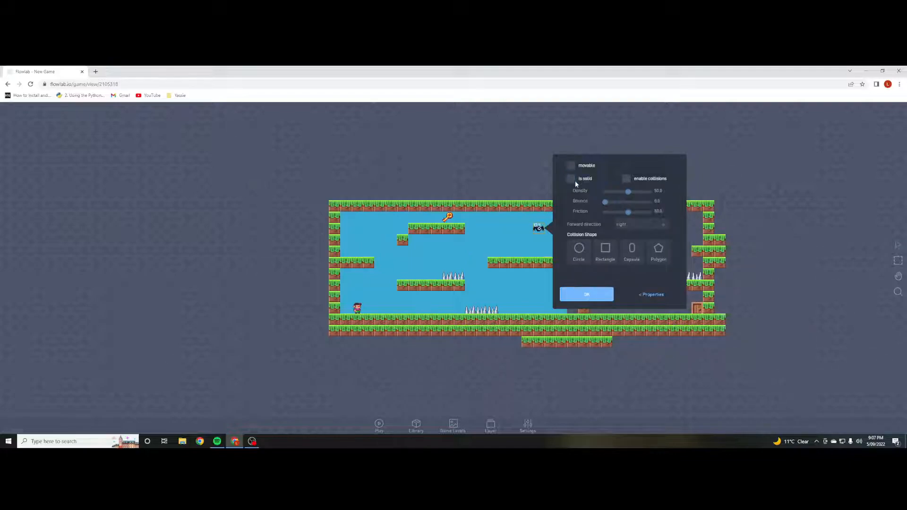
{"action": "left_click", "coordinate": [626, 179]}
{"action": "left_click", "coordinate": [668, 252]}
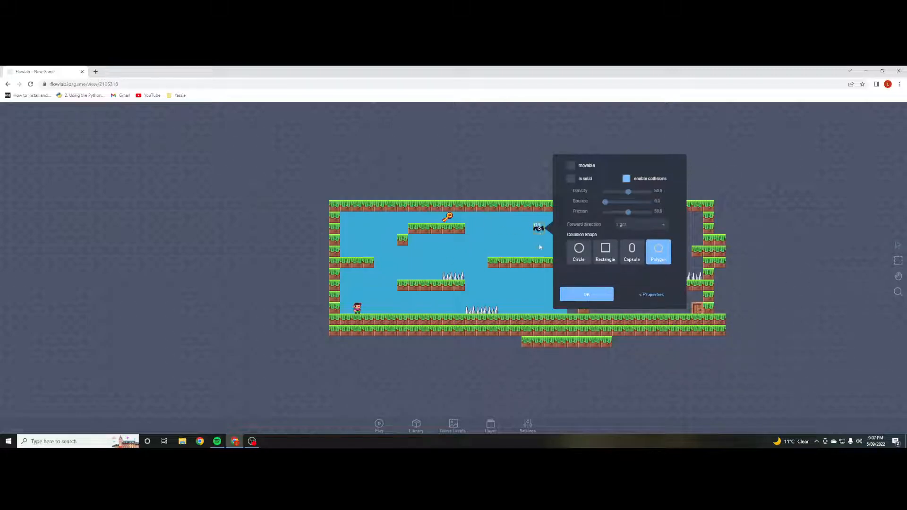
{"action": "left_click", "coordinate": [638, 296]}
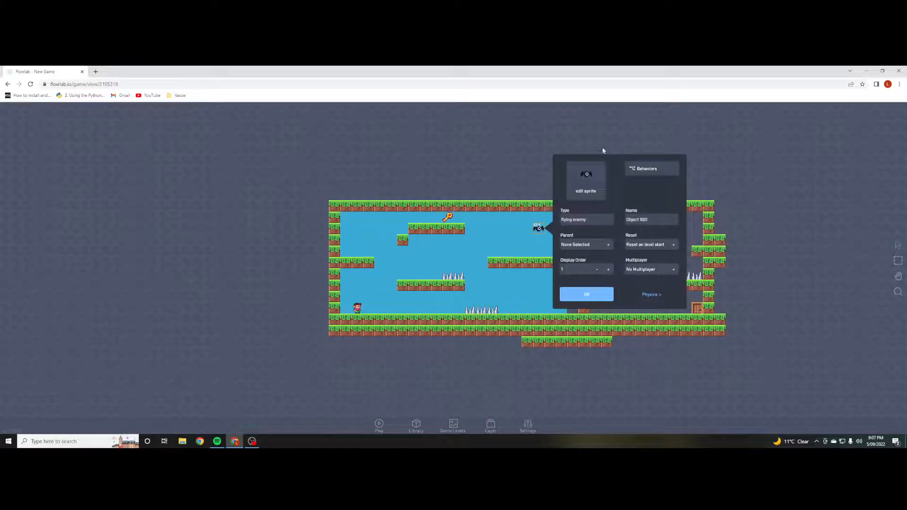
- In the flying enemy's behaviors, add a Once trigger and connect it to start the Flying animation
{"action": "left_click", "coordinate": [652, 169]}
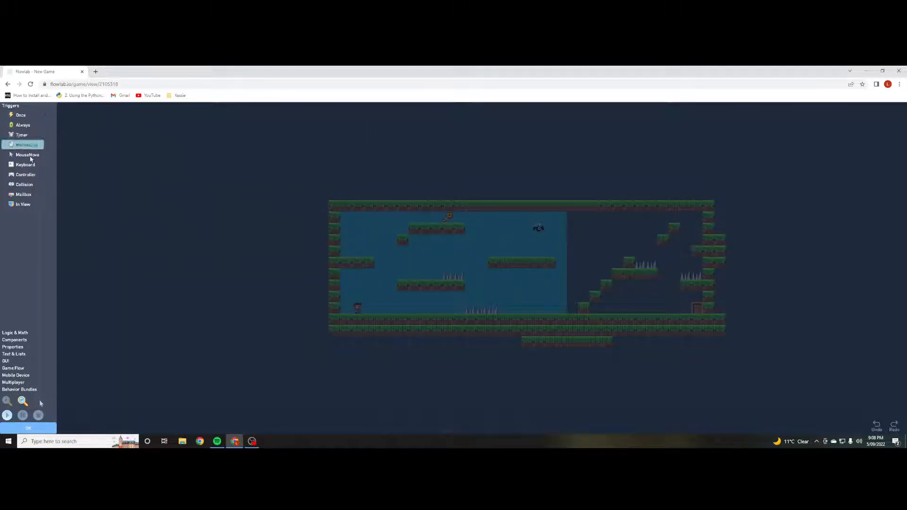
{"action": "left_click_drag", "start_coordinate": [20, 114], "coordinate": [195, 166]}
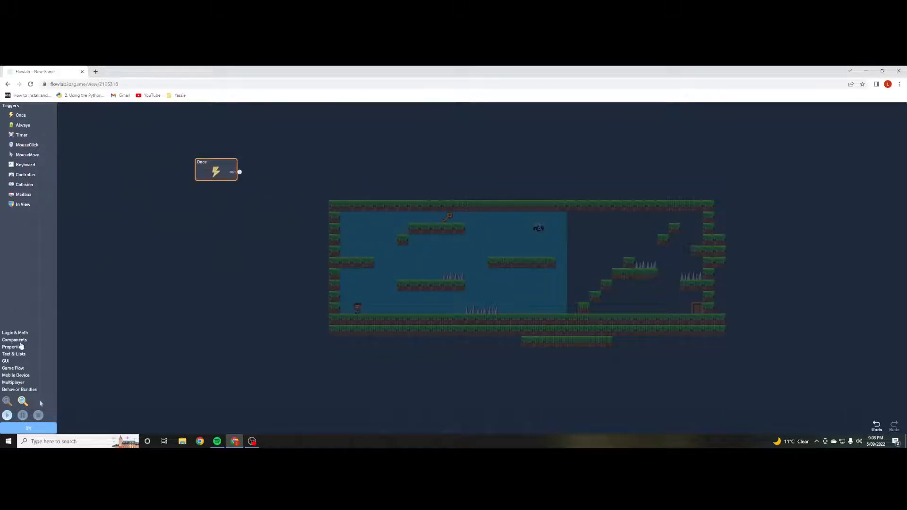
{"action": "left_click", "coordinate": [19, 348]}
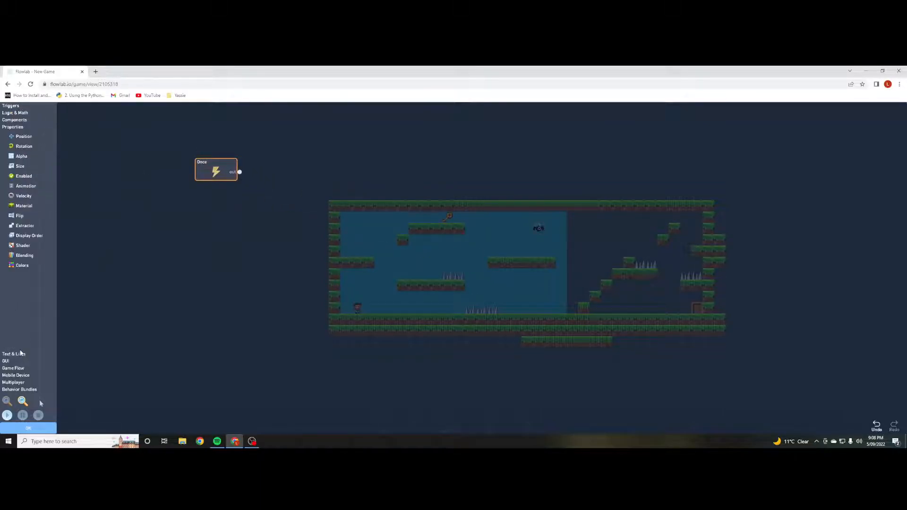
{"action": "left_click", "coordinate": [28, 187]}
{"action": "left_click_drag", "start_coordinate": [468, 254], "coordinate": [353, 147]}
{"action": "left_click", "coordinate": [369, 152]}
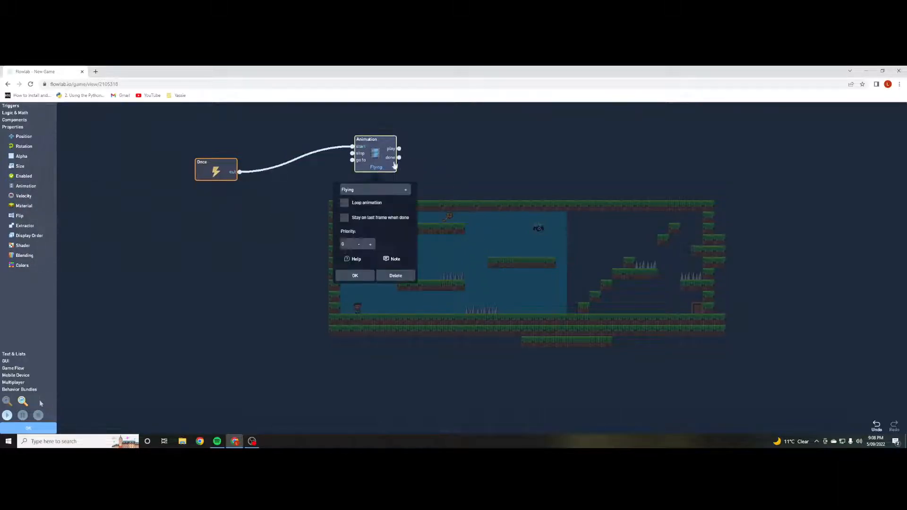
{"action": "left_click", "coordinate": [357, 277]}
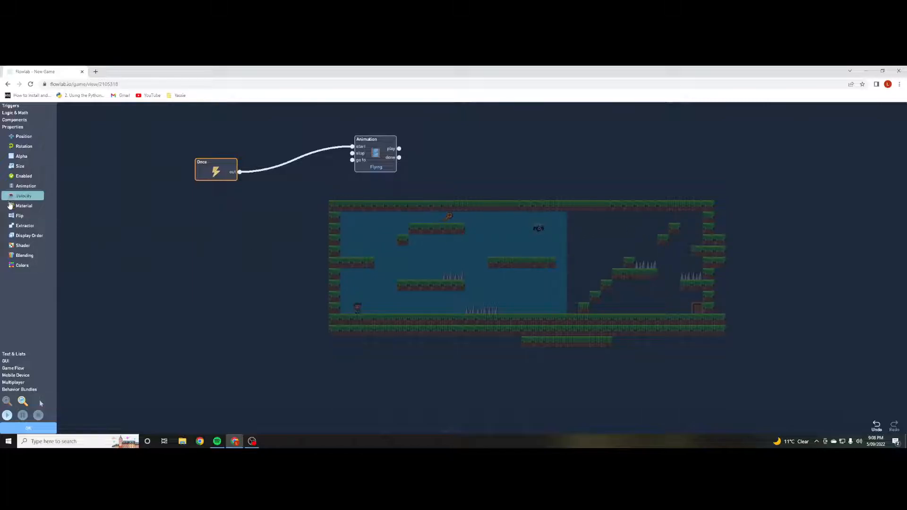
- Add an Always trigger below the Once trigger
{"action": "left_click", "coordinate": [10, 107]}
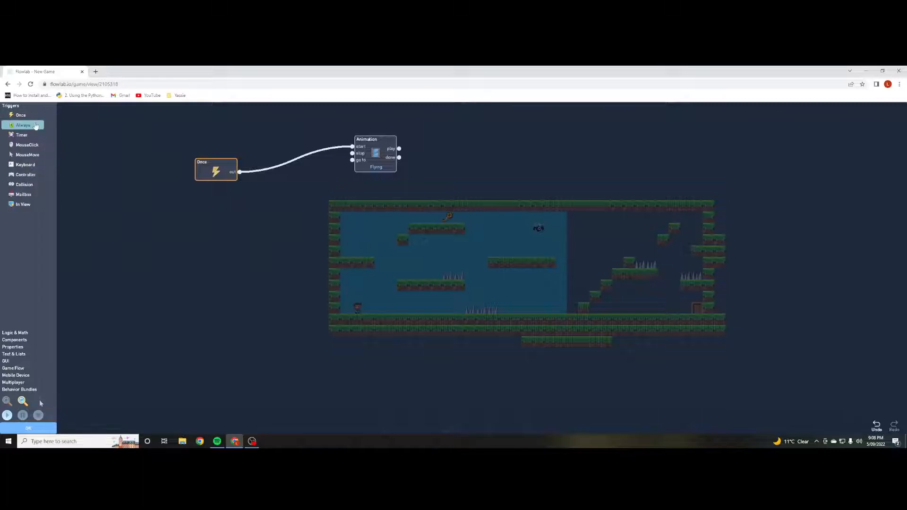
{"action": "left_click", "coordinate": [21, 124]}
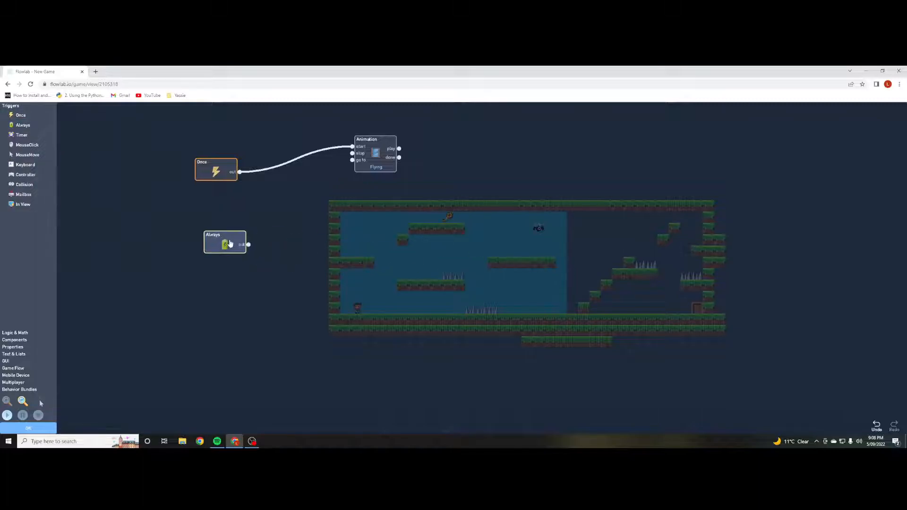
{"action": "left_click", "coordinate": [23, 184]}
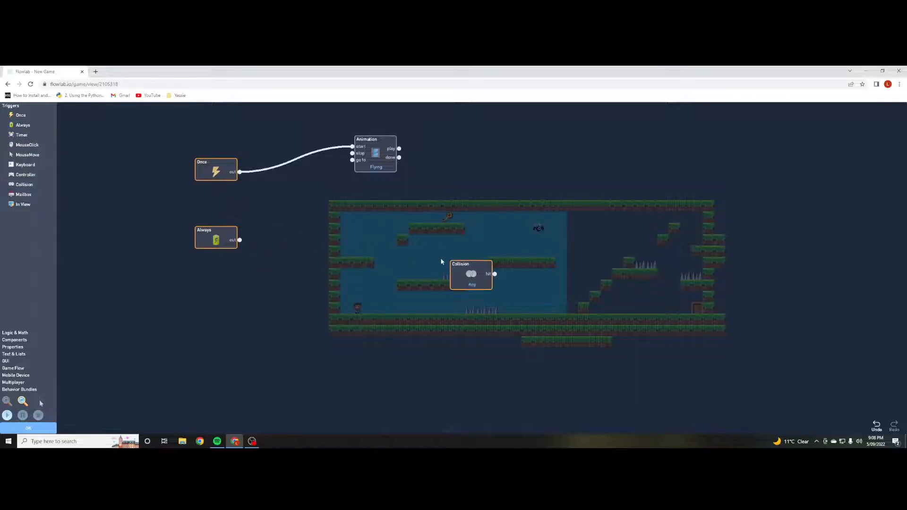
{"action": "left_click", "coordinate": [220, 284]}
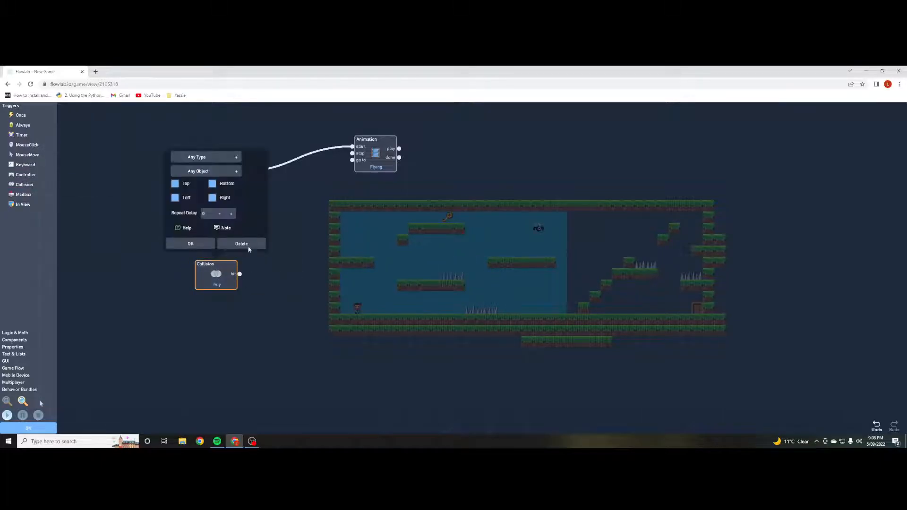
{"action": "left_click", "coordinate": [239, 244]}
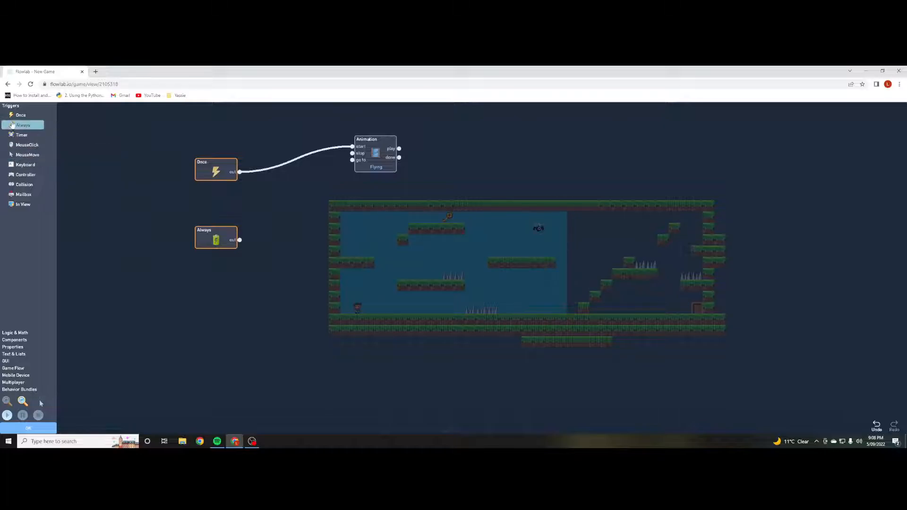
- Add two RayCast components, stacked one above the other beside the Always trigger
{"action": "left_click", "coordinate": [14, 339]}
{"action": "left_click_drag", "start_coordinate": [23, 238], "coordinate": [318, 335]}
{"action": "left_click_drag", "start_coordinate": [307, 276], "coordinate": [306, 208]}
{"action": "left_click_drag", "start_coordinate": [318, 318], "coordinate": [313, 255]}
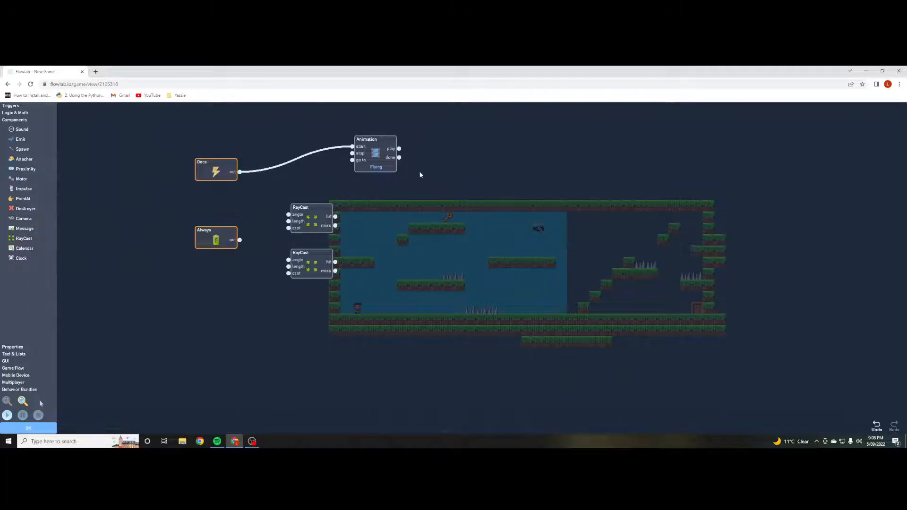
{"action": "left_click_drag", "start_coordinate": [313, 276], "coordinate": [313, 311]}
{"action": "left_click_drag", "start_coordinate": [312, 231], "coordinate": [312, 264]}
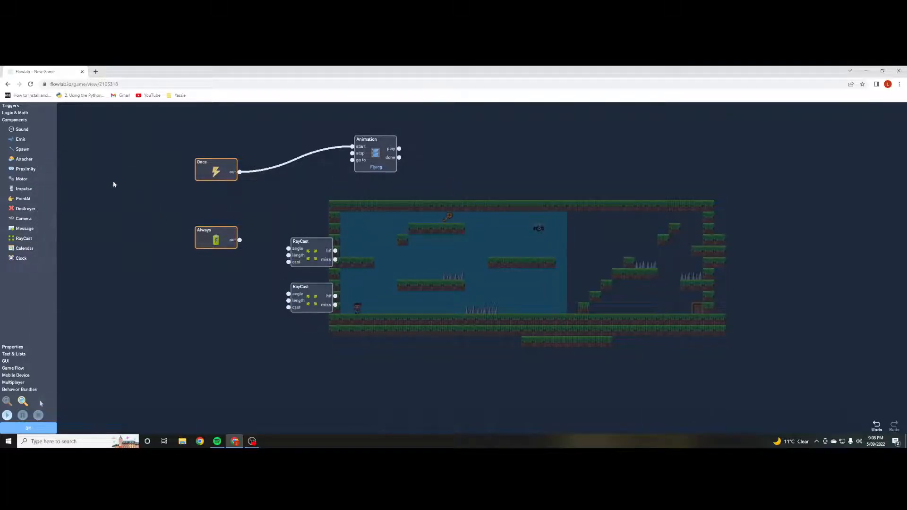
- Add a Number labelled speed with value 10, and connect Always to its get input and both RayCasts' cast inputs
{"action": "left_click", "coordinate": [15, 112]}
{"action": "left_click", "coordinate": [24, 122]}
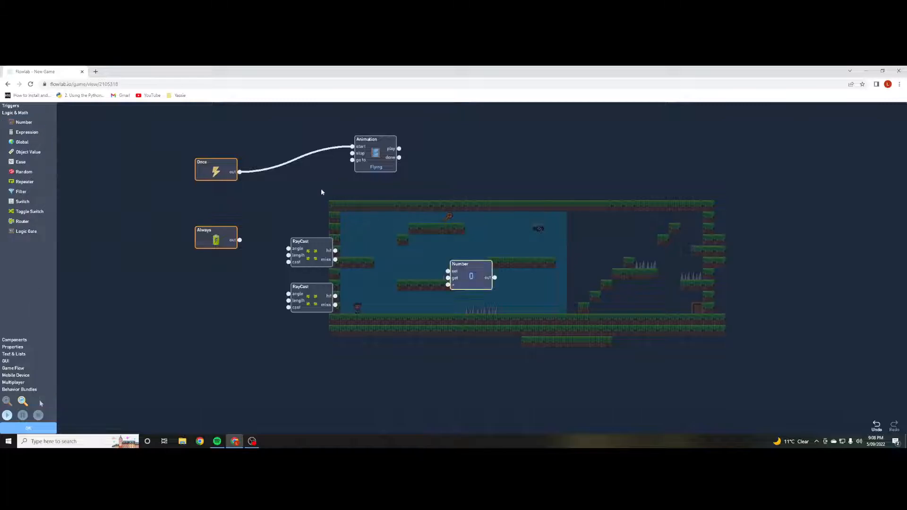
{"action": "left_click_drag", "start_coordinate": [471, 277], "coordinate": [313, 209]}
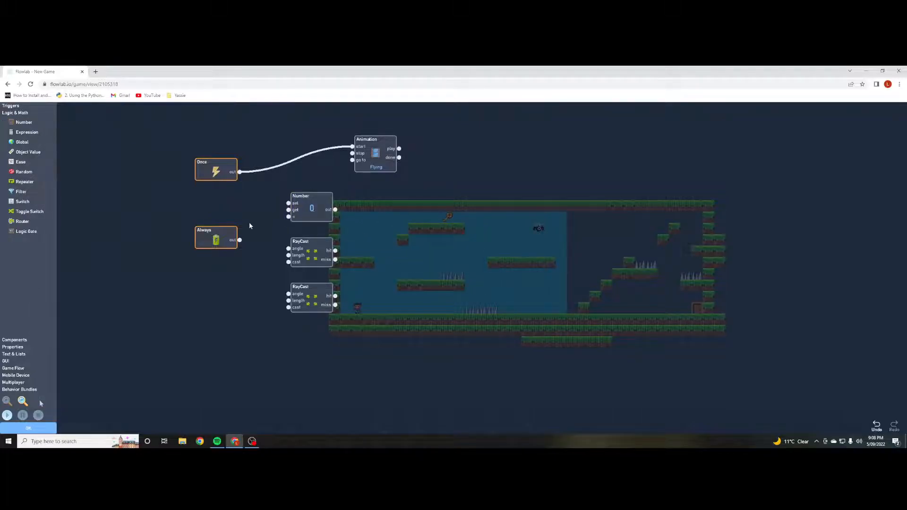
{"action": "left_click_drag", "start_coordinate": [239, 240], "coordinate": [288, 216]}
{"action": "left_click", "coordinate": [314, 214]}
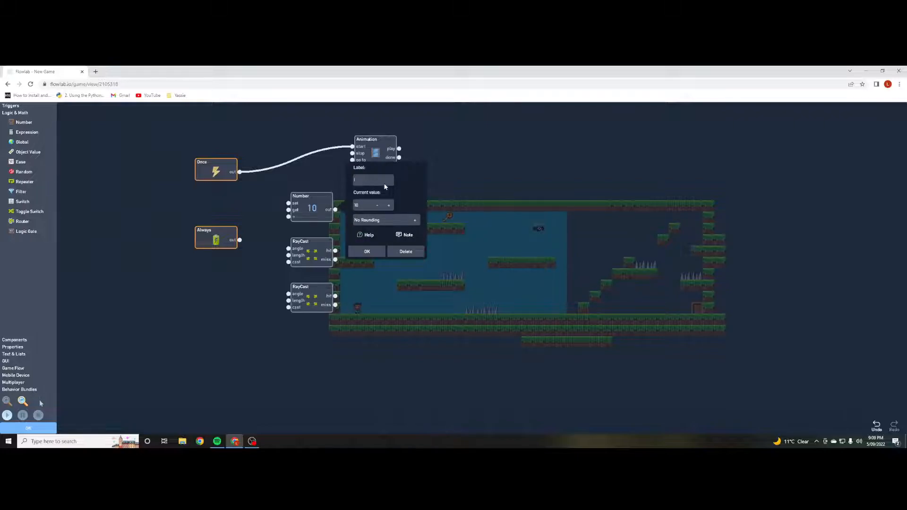
{"action": "left_click", "coordinate": [367, 252]}
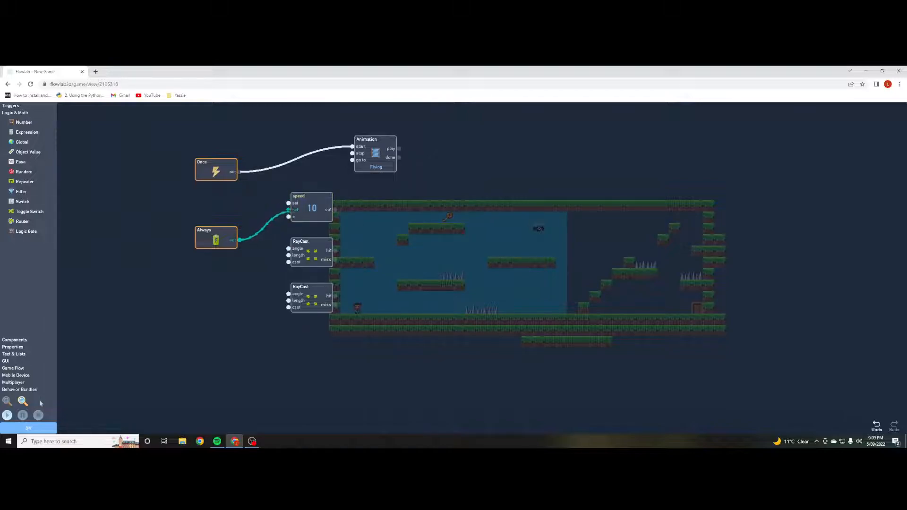
{"action": "left_click_drag", "start_coordinate": [244, 240], "coordinate": [288, 262]}
{"action": "left_click_drag", "start_coordinate": [240, 240], "coordinate": [289, 307]}
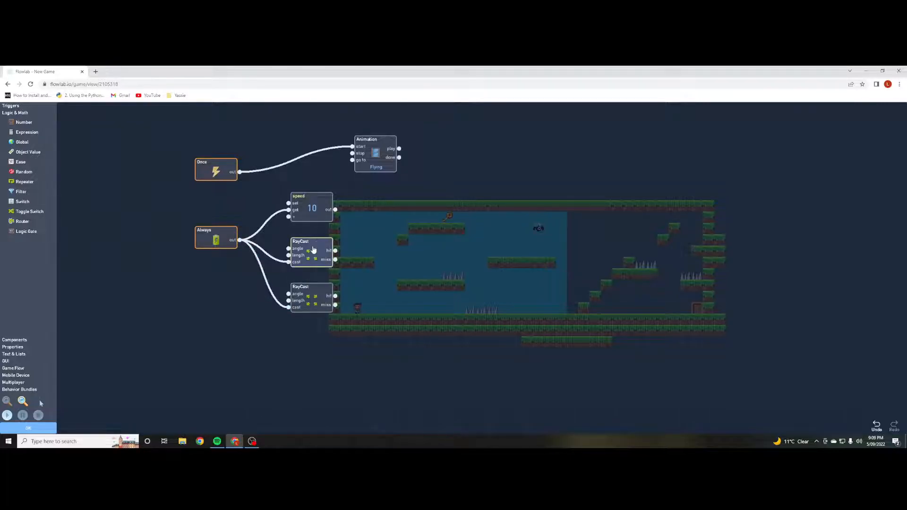
- Make the upper RayCast detect the Ground type at ray angle 0 with ray length 32
{"action": "left_click", "coordinate": [313, 249]}
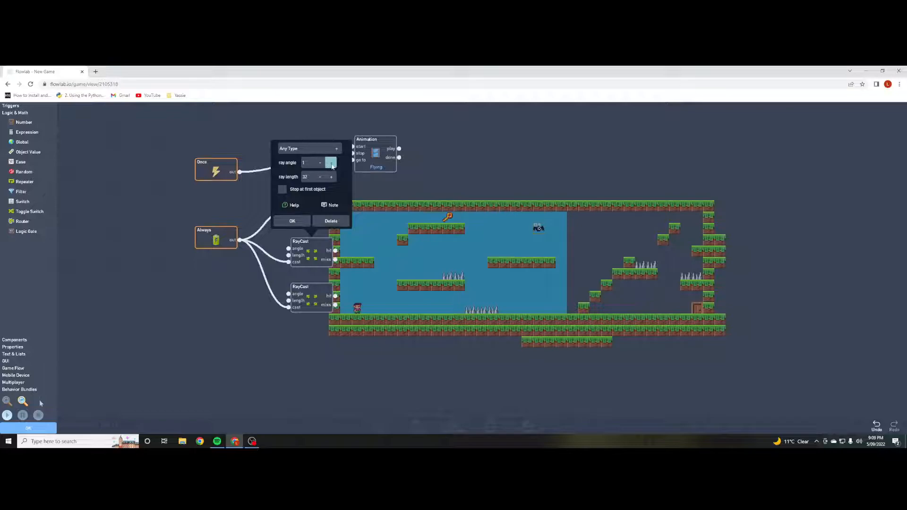
{"action": "left_click", "coordinate": [326, 176]}
{"action": "left_click", "coordinate": [329, 178]}
{"action": "left_click", "coordinate": [304, 149]}
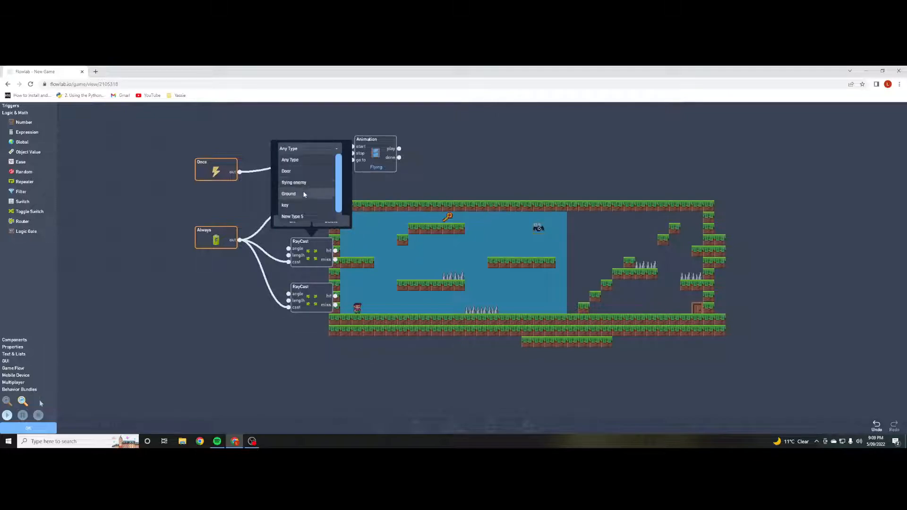
{"action": "left_click", "coordinate": [304, 194]}
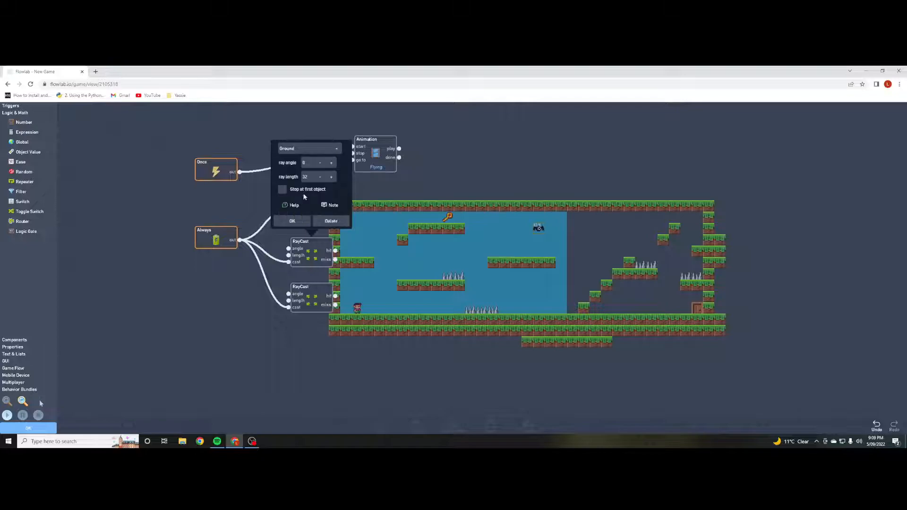
{"action": "left_click", "coordinate": [294, 222]}
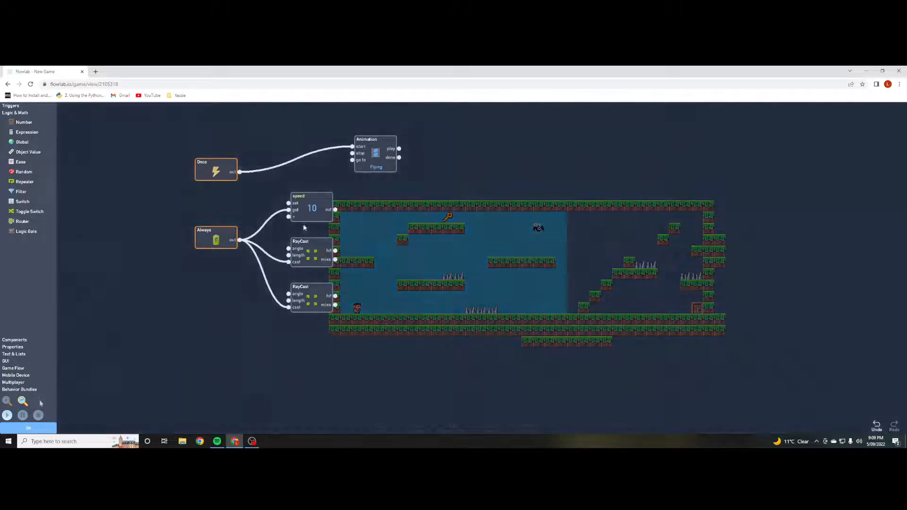
- Set the lower RayCast's ray angle to 180 and its detected type to Ground
{"action": "left_click", "coordinate": [309, 295]}
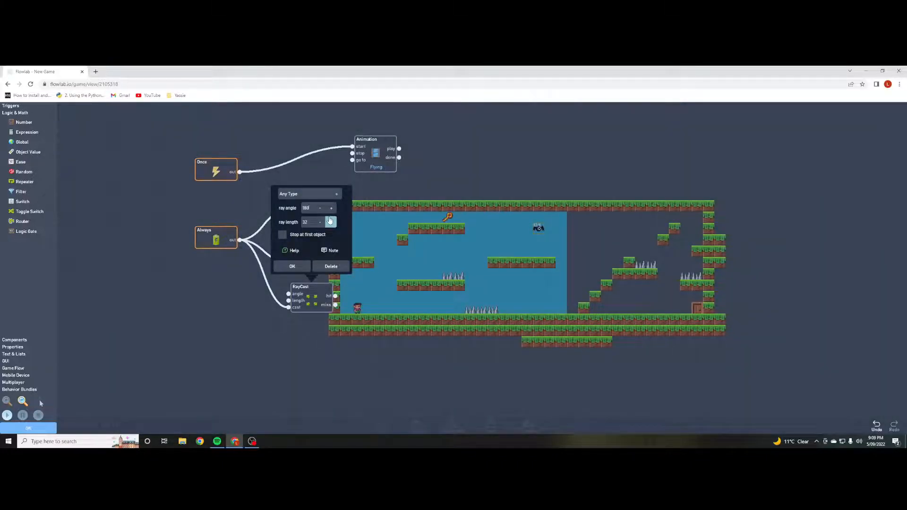
{"action": "left_click", "coordinate": [307, 193]}
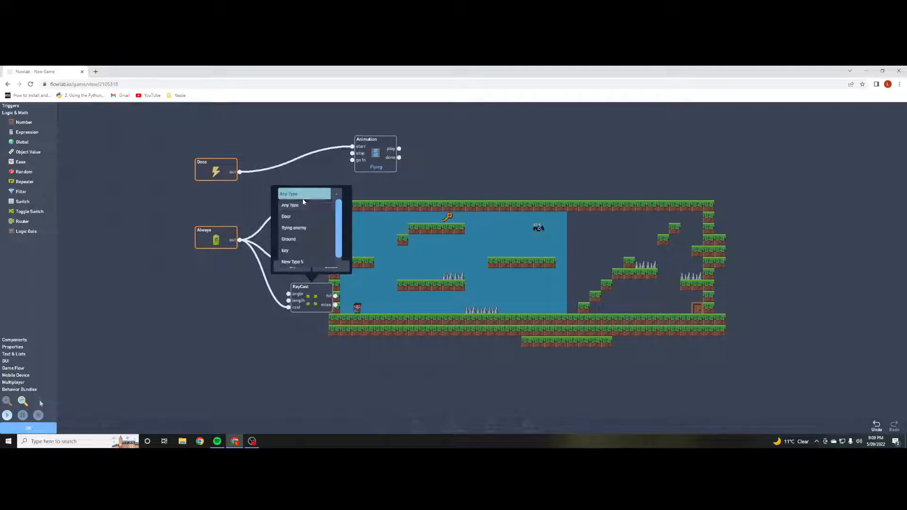
{"action": "left_click", "coordinate": [304, 239]}
{"action": "left_click", "coordinate": [293, 266]}
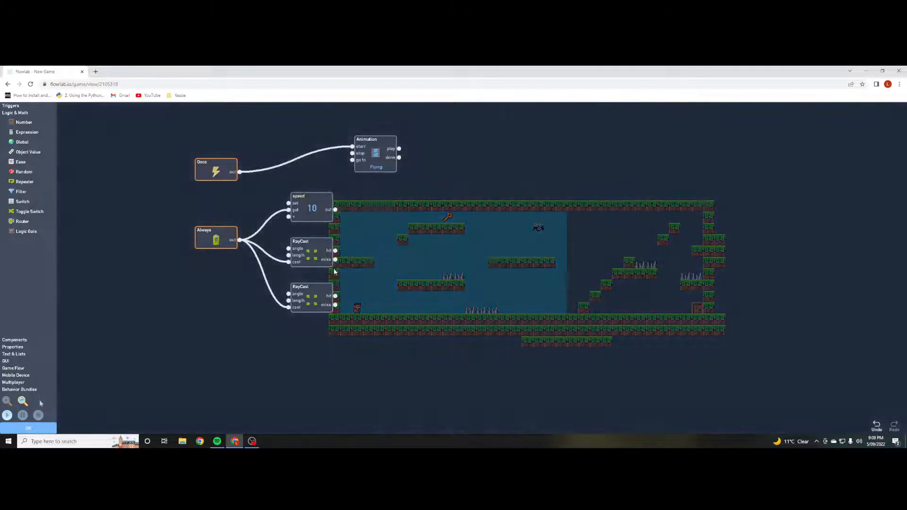
{"action": "left_click", "coordinate": [314, 297]}
{"action": "left_click", "coordinate": [298, 264]}
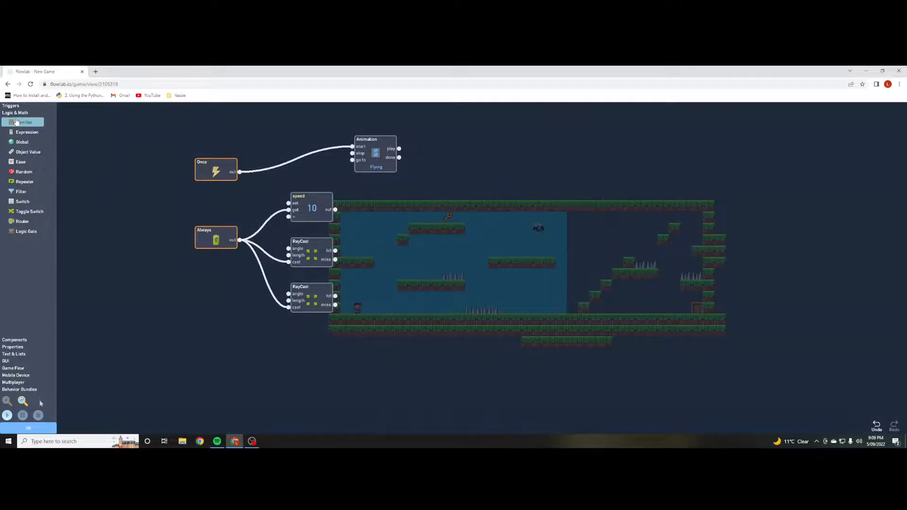
- Add a Velocity property beside the speed number and connect the number's output to its forward input
{"action": "left_click", "coordinate": [22, 340]}
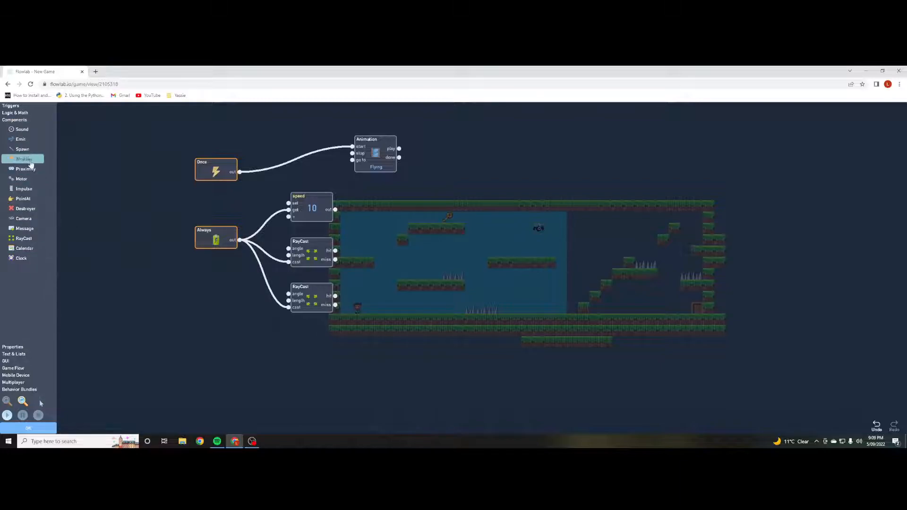
{"action": "left_click", "coordinate": [18, 348]}
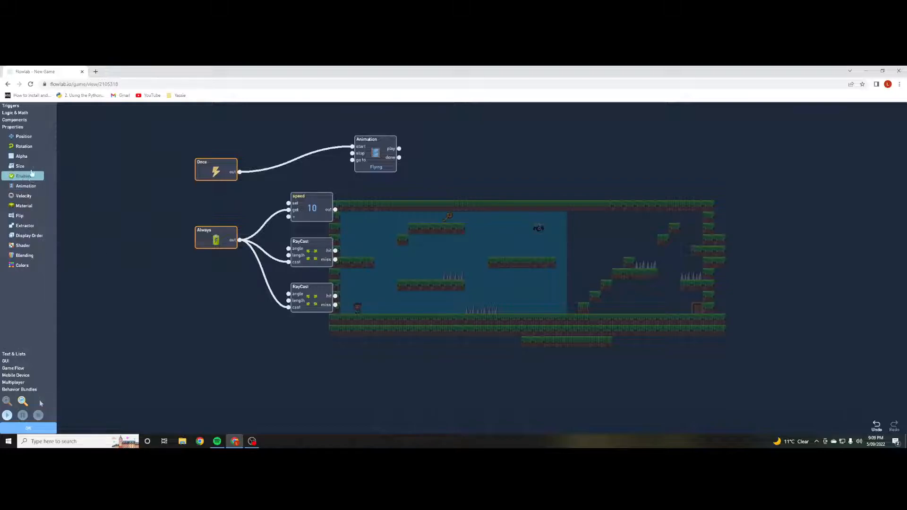
{"action": "left_click", "coordinate": [23, 197]}
{"action": "left_click_drag", "start_coordinate": [473, 270], "coordinate": [410, 213]}
{"action": "left_click_drag", "start_coordinate": [335, 209], "coordinate": [413, 212]}
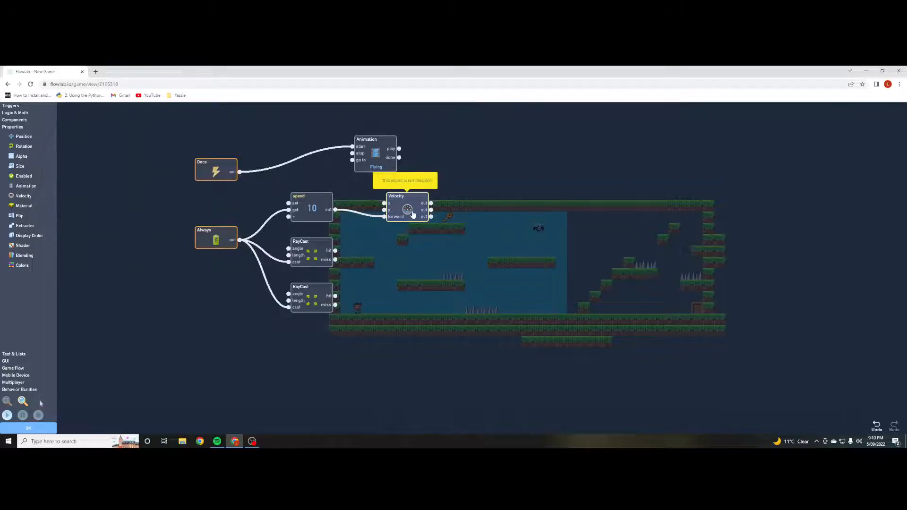
{"action": "left_click", "coordinate": [409, 211]}
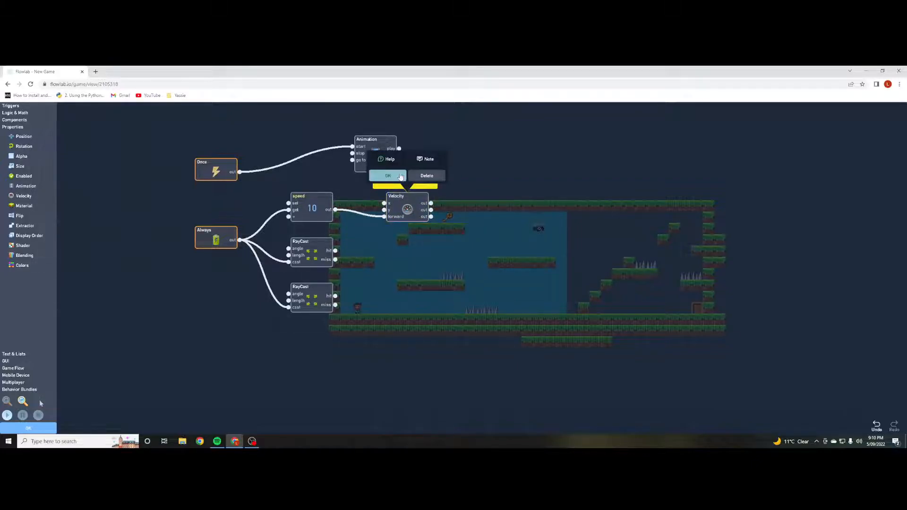
{"action": "left_click", "coordinate": [388, 176]}
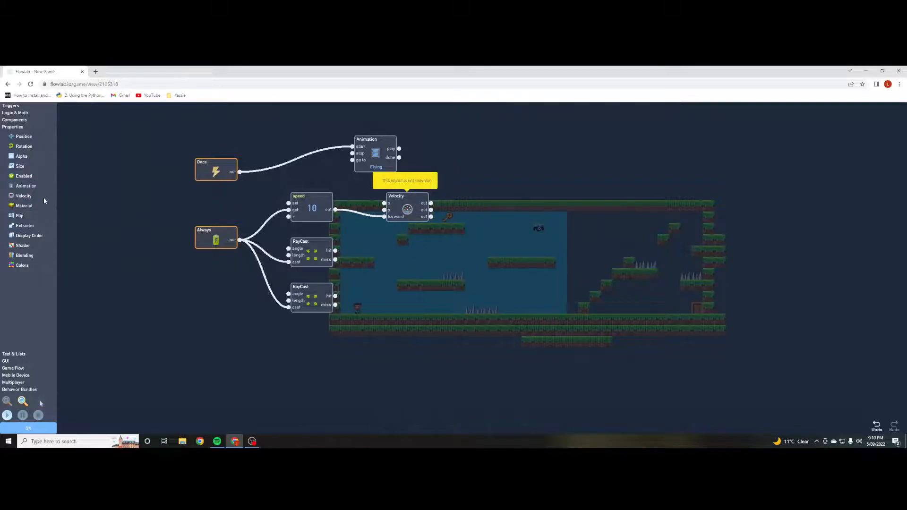
- Add a Flip property and connect the upper RayCast's hit output to flip and the lower RayCast's hit output to back
{"action": "left_click", "coordinate": [22, 215]}
{"action": "left_click_drag", "start_coordinate": [470, 291], "coordinate": [406, 280]}
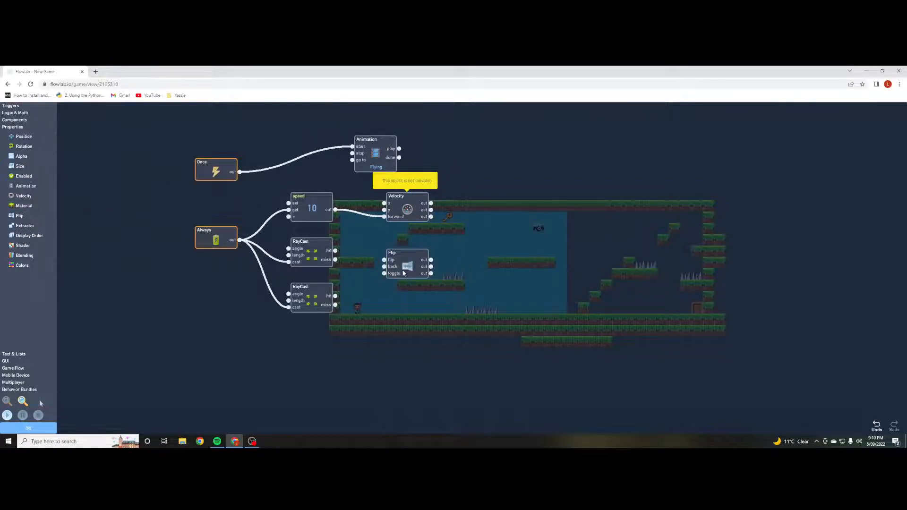
{"action": "left_click_drag", "start_coordinate": [334, 251], "coordinate": [357, 252]}
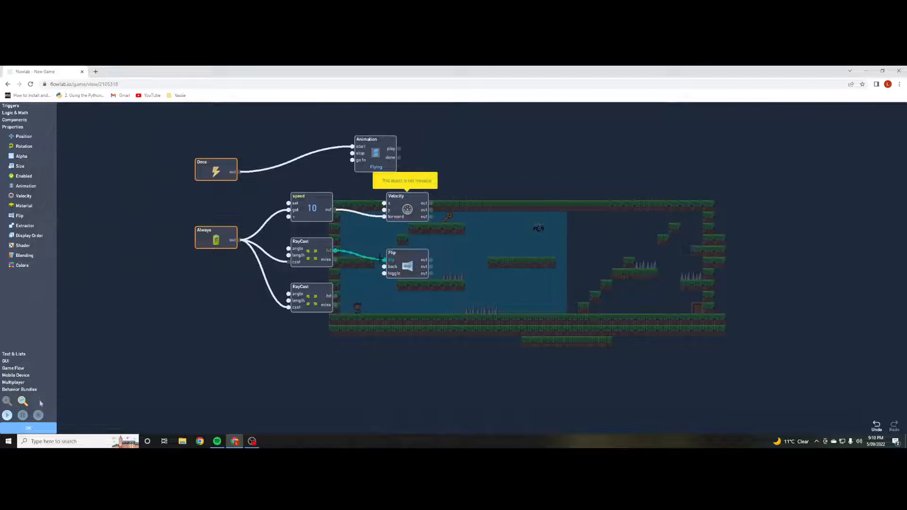
{"action": "left_click_drag", "start_coordinate": [380, 259], "coordinate": [383, 259]}
{"action": "left_click", "coordinate": [312, 253]}
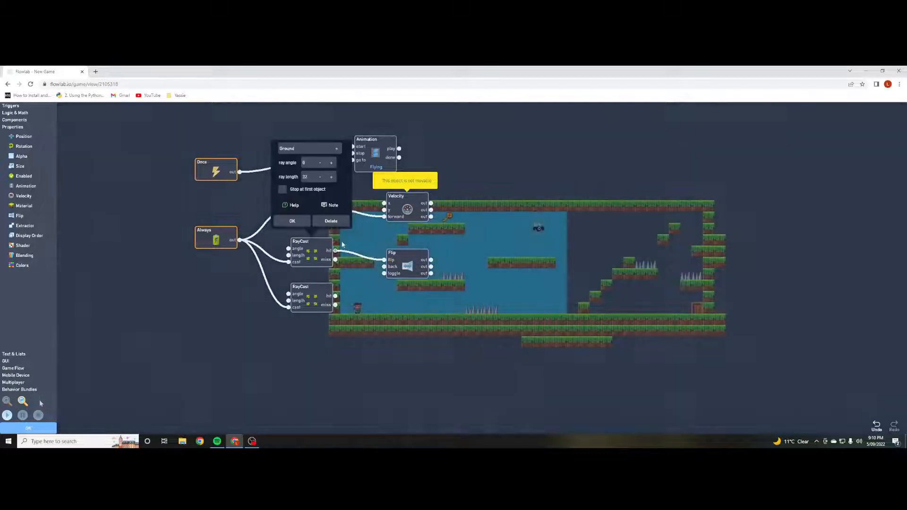
{"action": "left_click", "coordinate": [292, 222]}
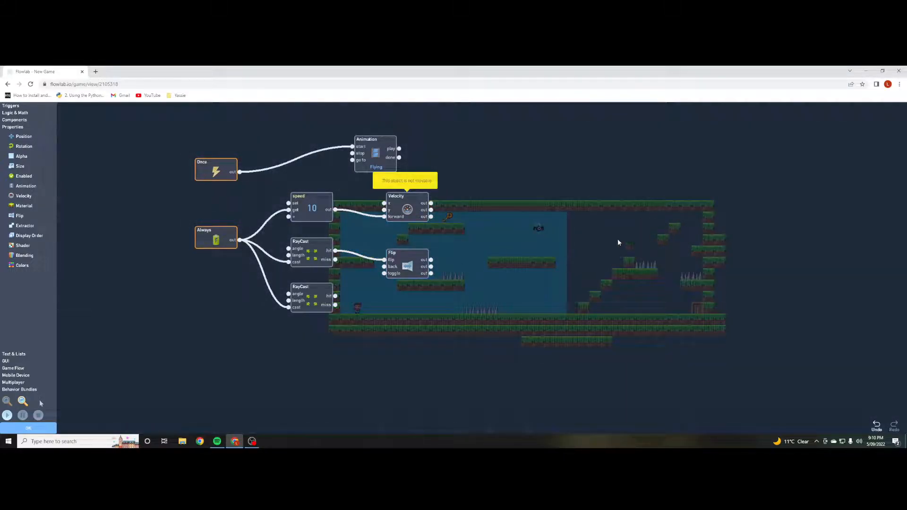
{"action": "left_click_drag", "start_coordinate": [335, 295], "coordinate": [383, 267]}
- Preview the flying enemy's behaviors, close them, and make the enemy movable in its physics settings
{"action": "left_click", "coordinate": [8, 416]}
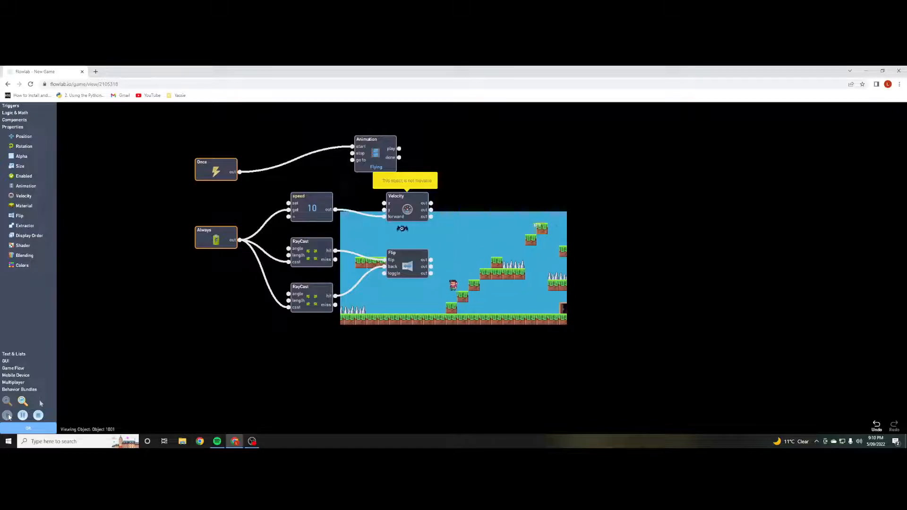
{"action": "left_click", "coordinate": [29, 428]}
{"action": "left_click", "coordinate": [647, 294]}
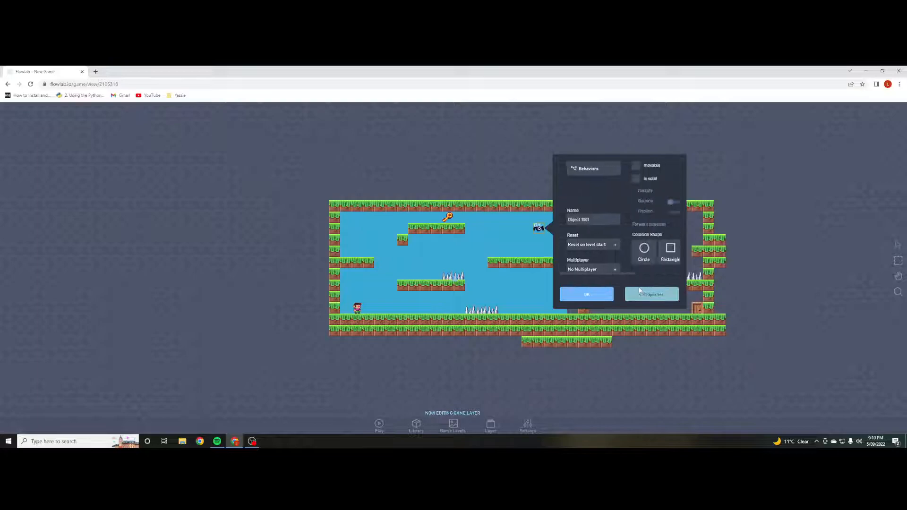
{"action": "left_click", "coordinate": [576, 166]}
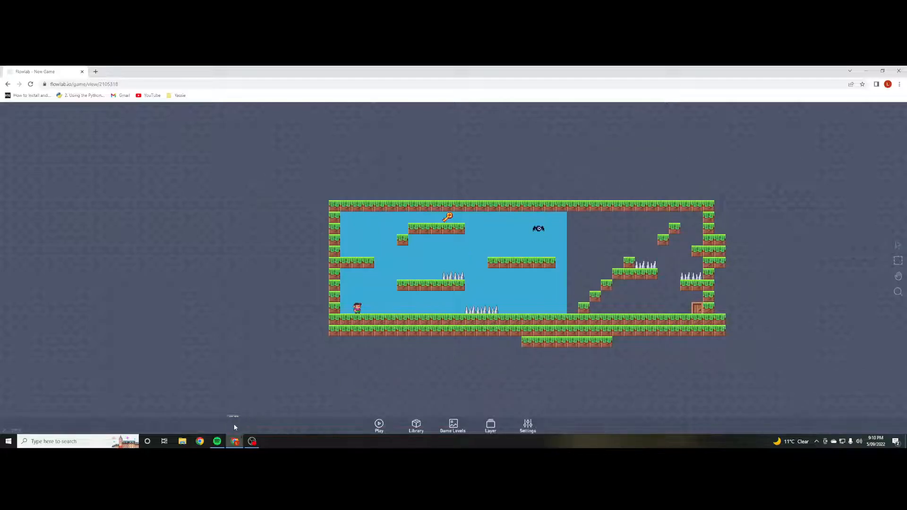
- Play the level to check how the flying enemy moves and turns around, and return to the game editor
{"action": "left_click", "coordinate": [380, 424]}
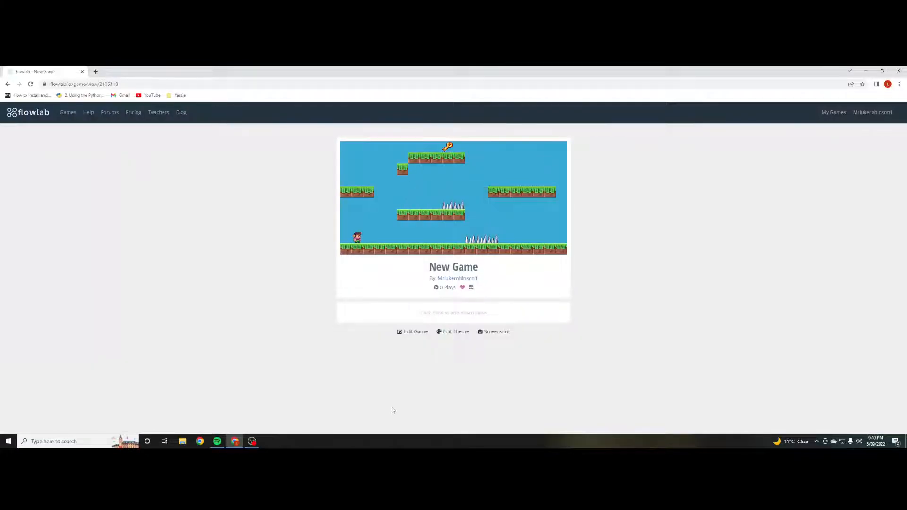
{"action": "key", "text": "Right"}
{"action": "key", "text": "Up"}
{"action": "key", "text": "Left"}
{"action": "key", "text": "Up"}
{"action": "key", "text": "Left"}
{"action": "key", "text": "Right"}
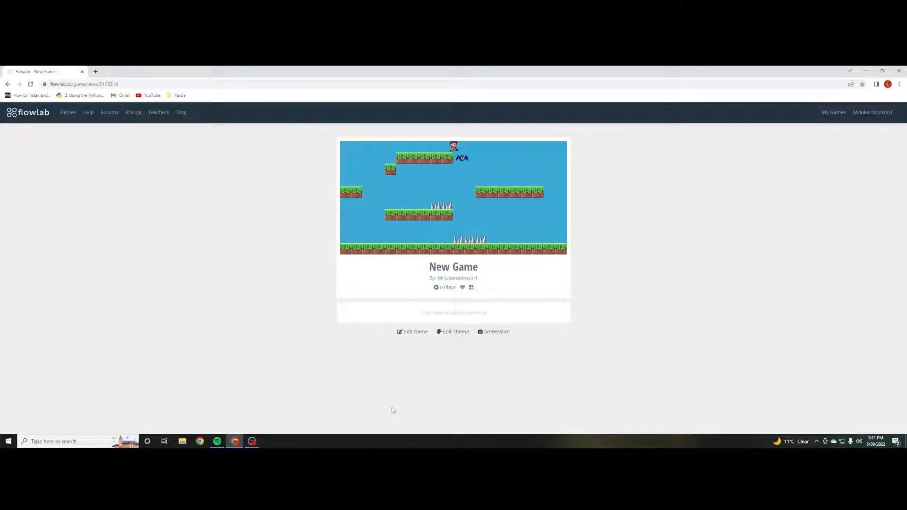
{"action": "key", "text": "Right"}
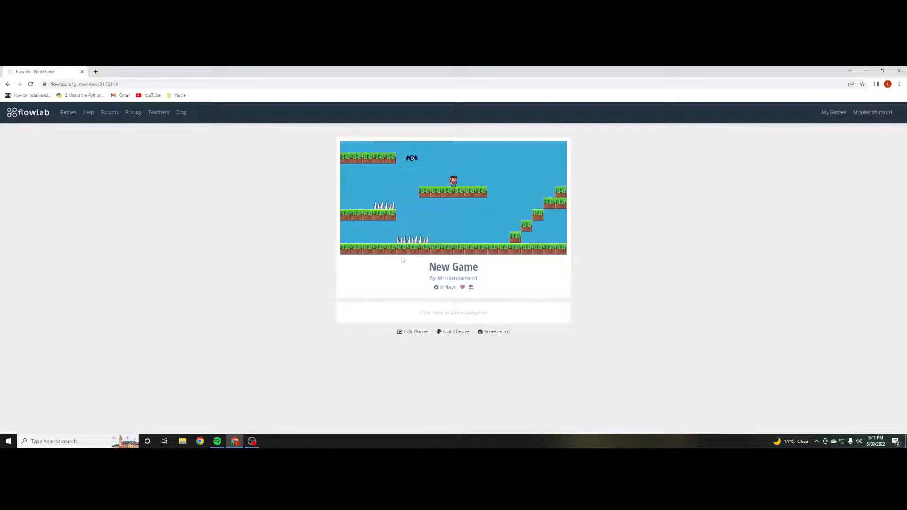
{"action": "key", "text": "Right"}
{"action": "key", "text": "Up"}
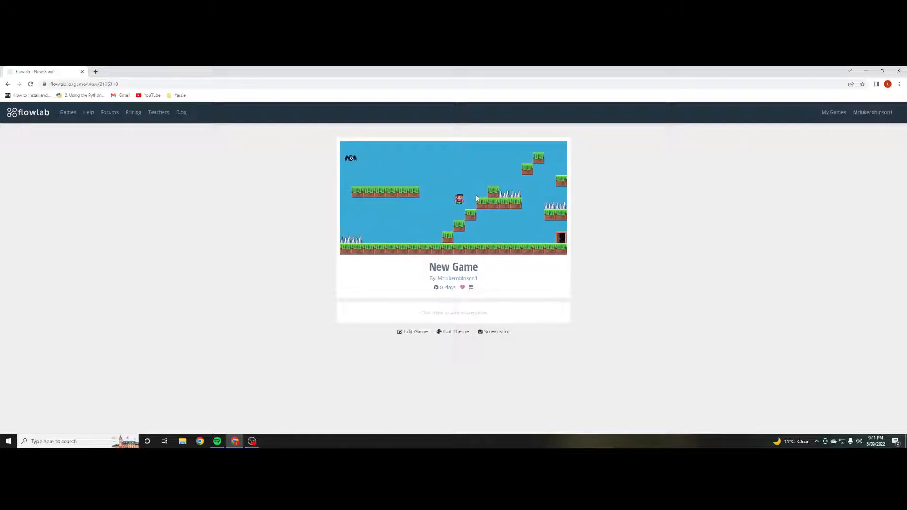
{"action": "key", "text": "Up"}
{"action": "key", "text": "Right"}
{"action": "left_click", "coordinate": [413, 332]}
- Reopen the flying enemy's behaviors and rearrange the animation and movement nodes compactly above the level to free up space
{"action": "left_click", "coordinate": [538, 230]}
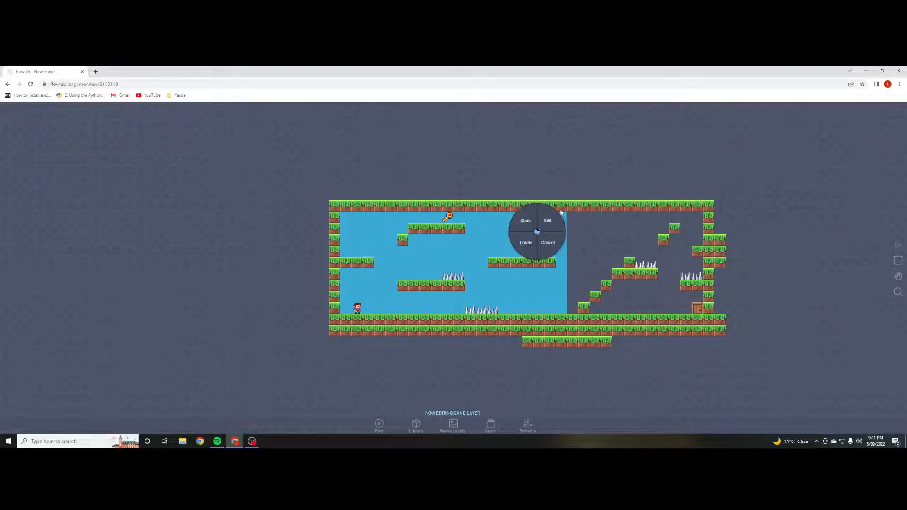
{"action": "left_click", "coordinate": [555, 214]}
{"action": "left_click", "coordinate": [643, 174]}
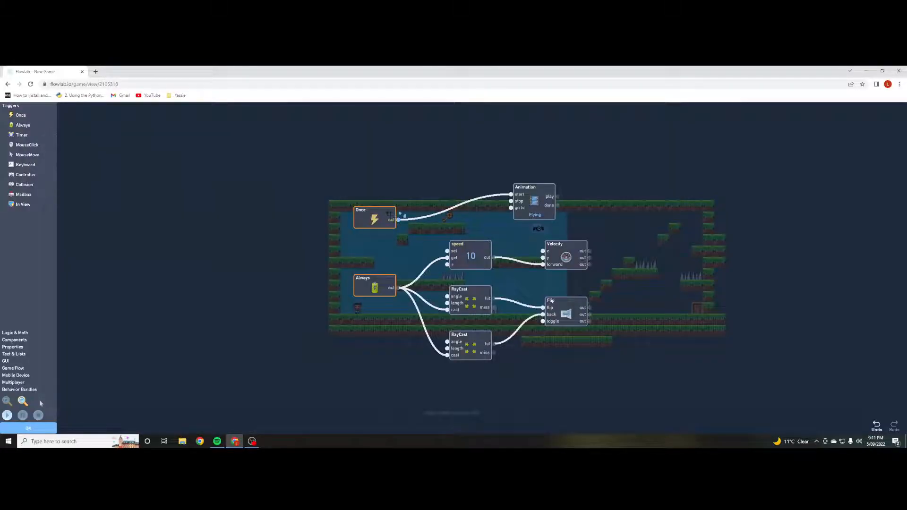
{"action": "left_click_drag", "start_coordinate": [543, 216], "coordinate": [513, 165]}
{"action": "left_click_drag", "start_coordinate": [396, 275], "coordinate": [363, 208]}
{"action": "left_click_drag", "start_coordinate": [503, 150], "coordinate": [408, 150]}
{"action": "left_click_drag", "start_coordinate": [441, 193], "coordinate": [410, 193]}
{"action": "left_click_drag", "start_coordinate": [438, 233], "coordinate": [407, 222]}
{"action": "left_click_drag", "start_coordinate": [534, 243], "coordinate": [451, 213]}
{"action": "left_click_drag", "start_coordinate": [441, 281], "coordinate": [408, 257]}
{"action": "left_click_drag", "start_coordinate": [444, 209], "coordinate": [464, 240]}
{"action": "left_click_drag", "start_coordinate": [492, 194], "coordinate": [460, 216]}
{"action": "left_click_drag", "start_coordinate": [341, 219], "coordinate": [468, 152]}
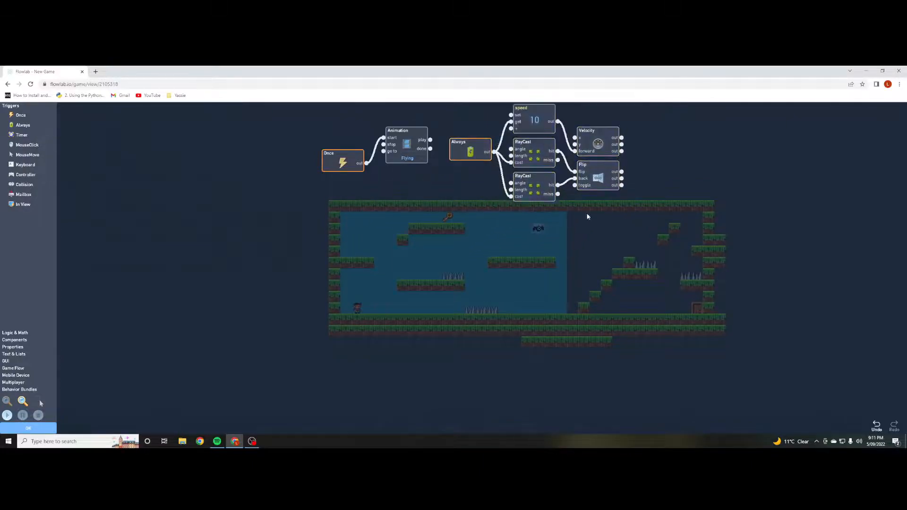
{"action": "right_click", "coordinate": [583, 229]}
{"action": "left_click", "coordinate": [583, 246]}
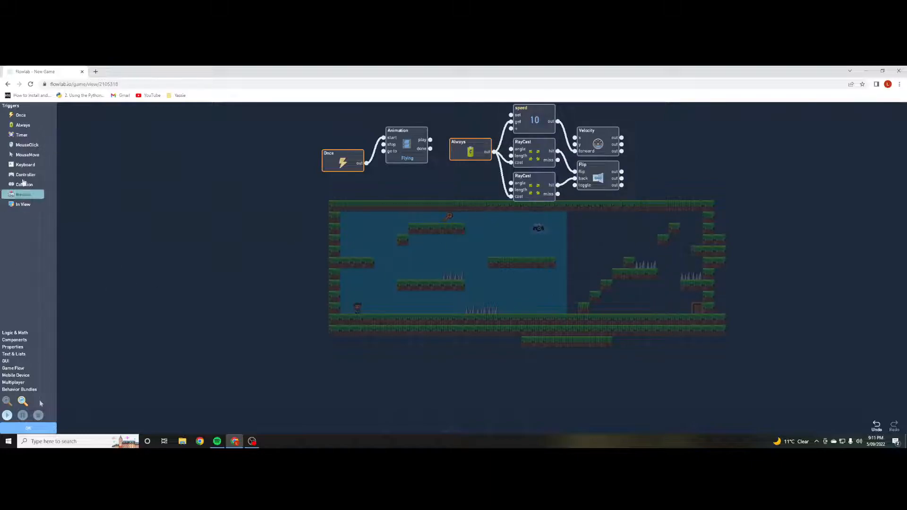
- Add a Collision trigger below the existing nodes and set its type to Player
{"action": "left_click_drag", "start_coordinate": [22, 184], "coordinate": [347, 258]}
{"action": "left_click", "coordinate": [346, 259]}
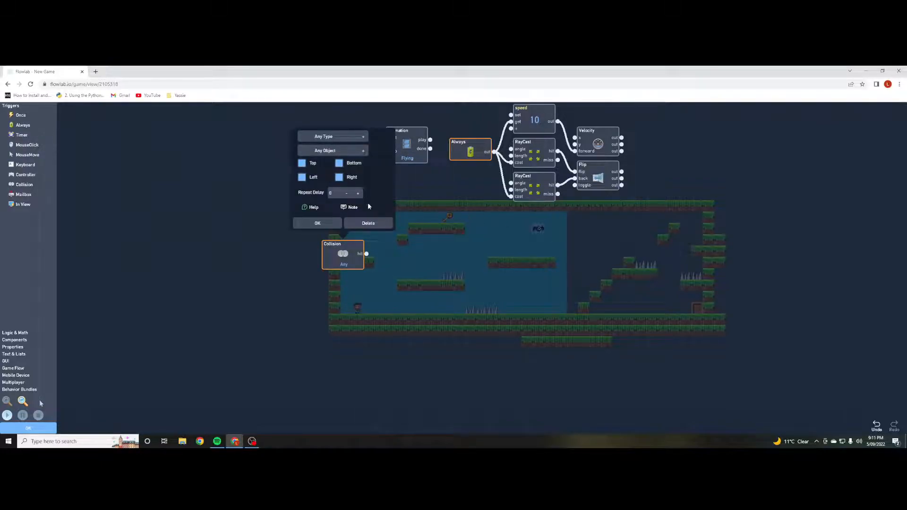
{"action": "left_click", "coordinate": [320, 141]}
{"action": "scroll", "coordinate": [336, 181], "scroll_direction": "down", "scroll_amount": 2}
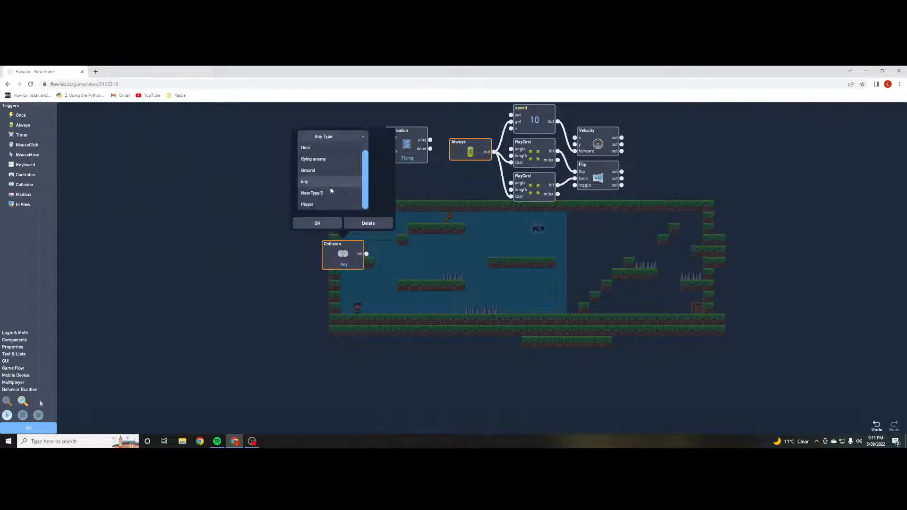
{"action": "left_click", "coordinate": [324, 204]}
{"action": "left_click", "coordinate": [317, 223]}
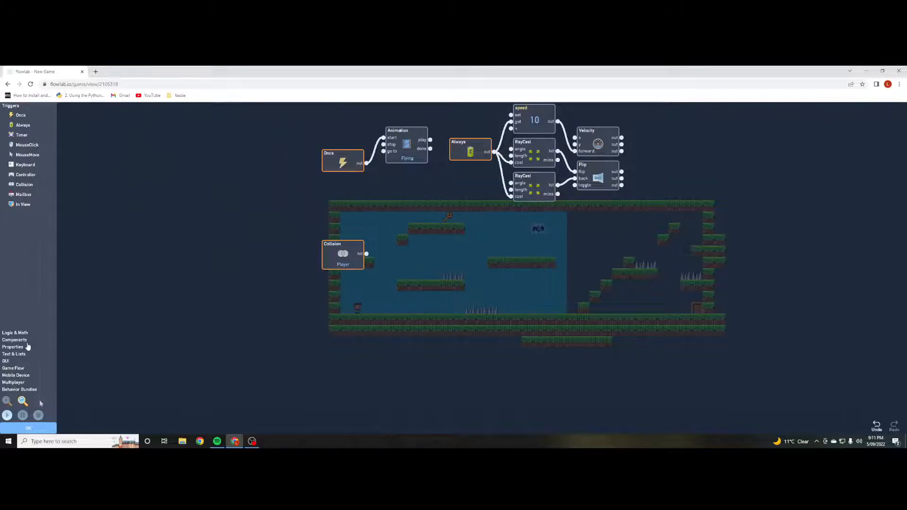
- Add a RestartGame behavior and connect the Player collision's hit output to its go input
{"action": "left_click", "coordinate": [8, 361]}
{"action": "left_click", "coordinate": [13, 368]}
{"action": "left_click_drag", "start_coordinate": [28, 177], "coordinate": [432, 248]}
{"action": "left_click_drag", "start_coordinate": [366, 254], "coordinate": [415, 254]}
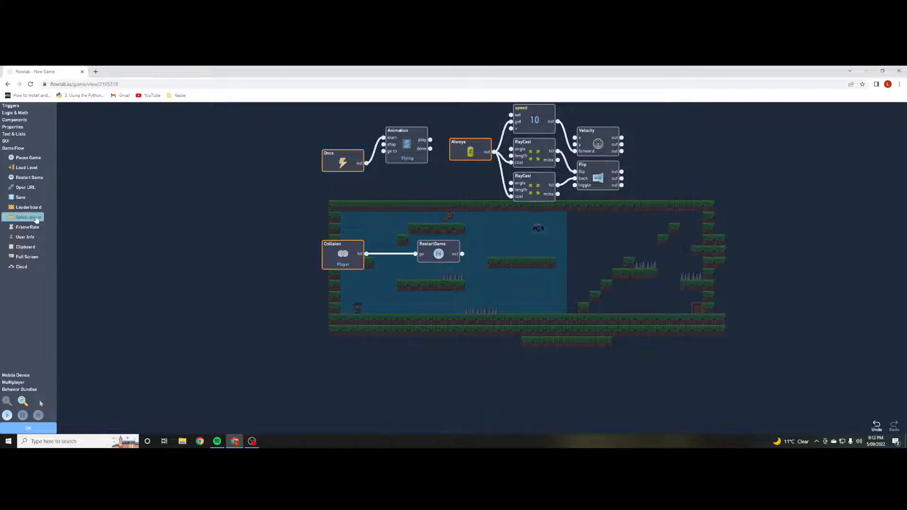
- Add a second Collision trigger for the Player type below the first, with its Bottom and Left sides turned off
{"action": "left_click", "coordinate": [12, 105]}
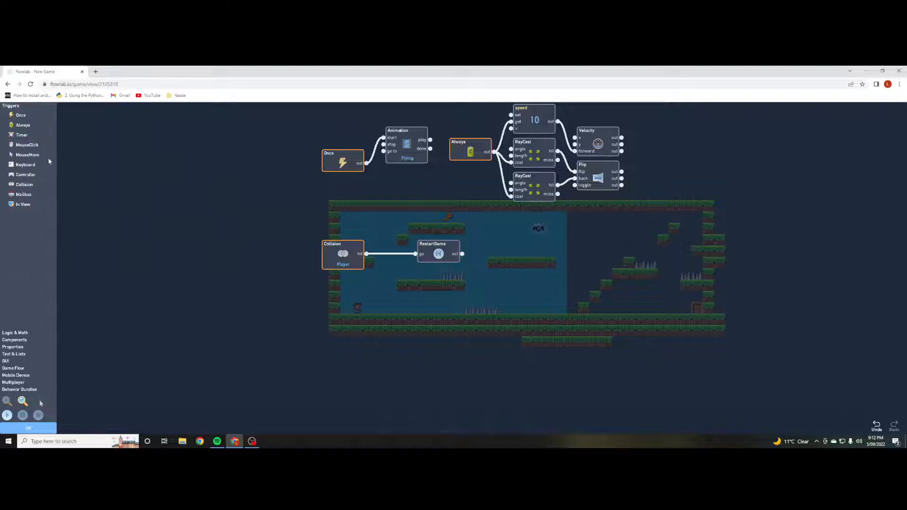
{"action": "left_click_drag", "start_coordinate": [24, 184], "coordinate": [342, 310]}
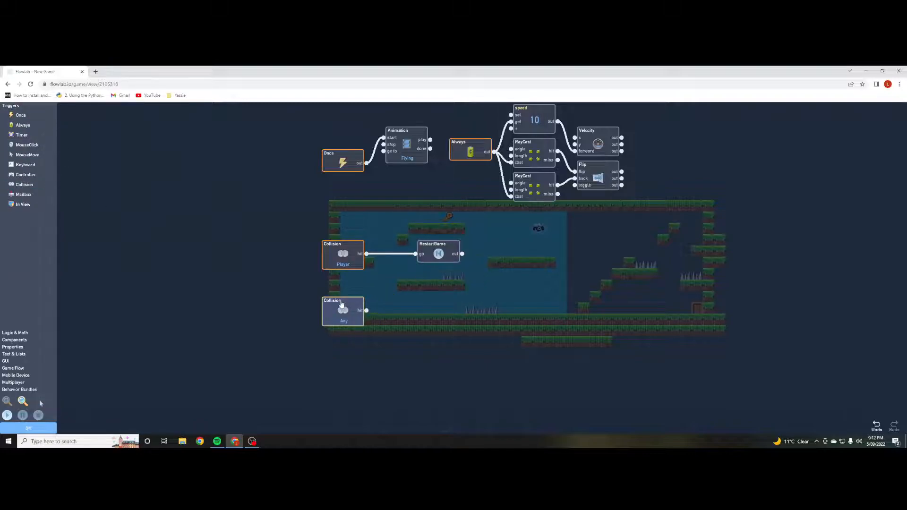
{"action": "left_click", "coordinate": [342, 310]}
{"action": "left_click", "coordinate": [330, 193]}
{"action": "scroll", "coordinate": [320, 236], "scroll_direction": "down", "scroll_amount": 1}
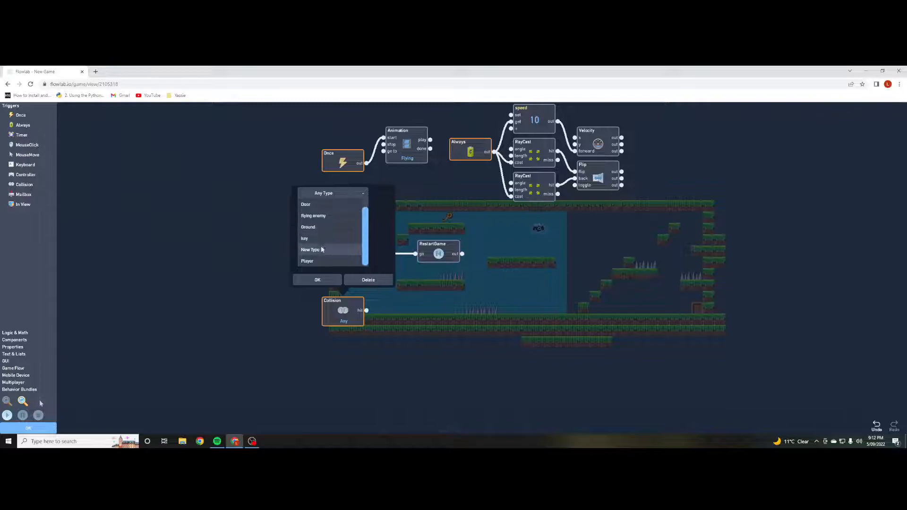
{"action": "left_click", "coordinate": [322, 246]}
{"action": "left_click", "coordinate": [340, 221]}
{"action": "left_click", "coordinate": [300, 236]}
{"action": "left_click", "coordinate": [318, 280]}
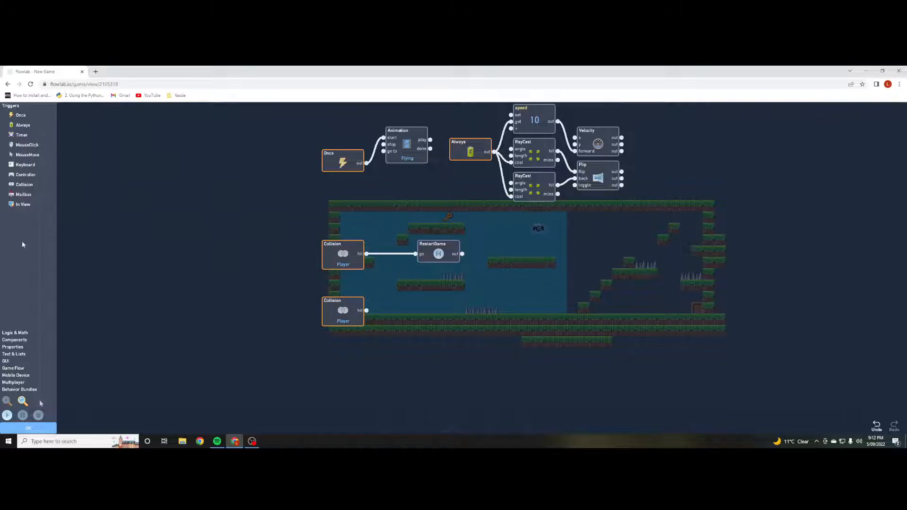
- Connect the second collision's hit output to a new Destroyer and apply the flying enemy's settings
{"action": "left_click", "coordinate": [14, 340]}
{"action": "left_click", "coordinate": [26, 208]}
{"action": "left_click_drag", "start_coordinate": [454, 268], "coordinate": [415, 310]}
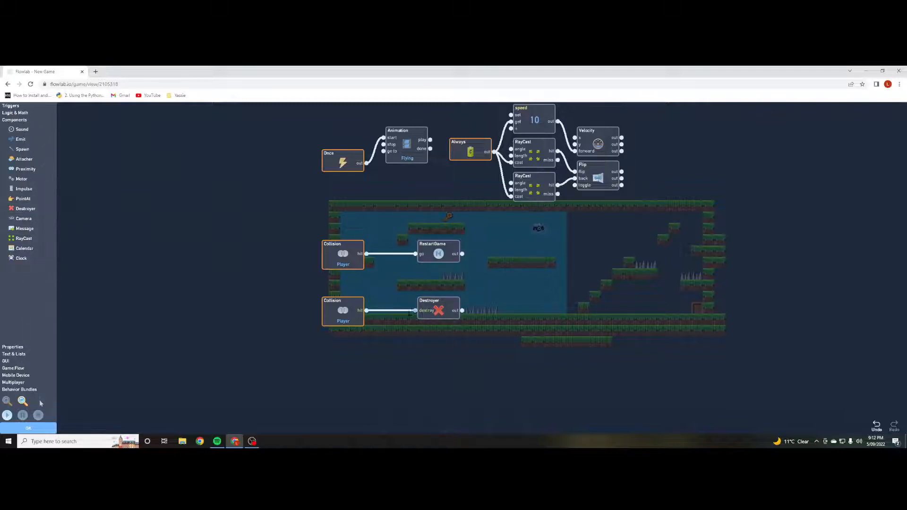
{"action": "left_click", "coordinate": [25, 429]}
{"action": "left_click", "coordinate": [591, 293]}
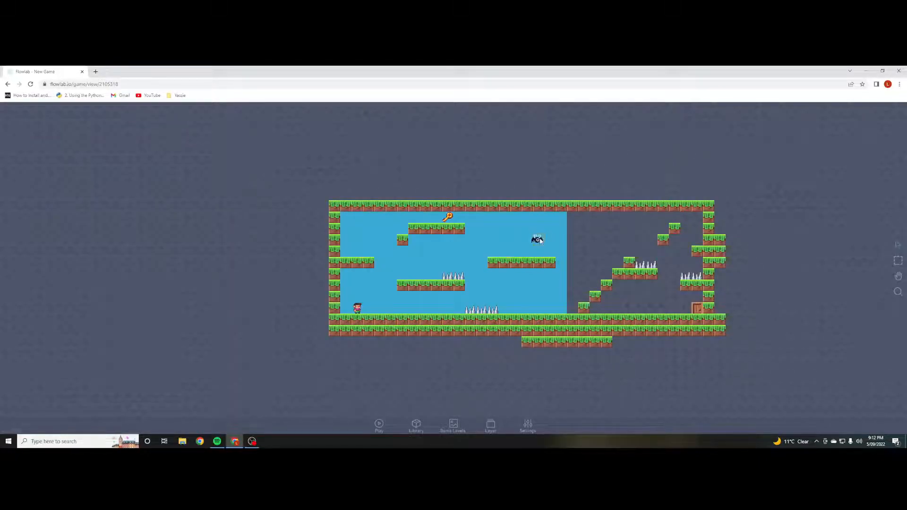
- Play the level to test the player's collisions with the flying enemy, and return to the game editor
{"action": "left_click", "coordinate": [377, 428]}
{"action": "key", "text": "Right"}
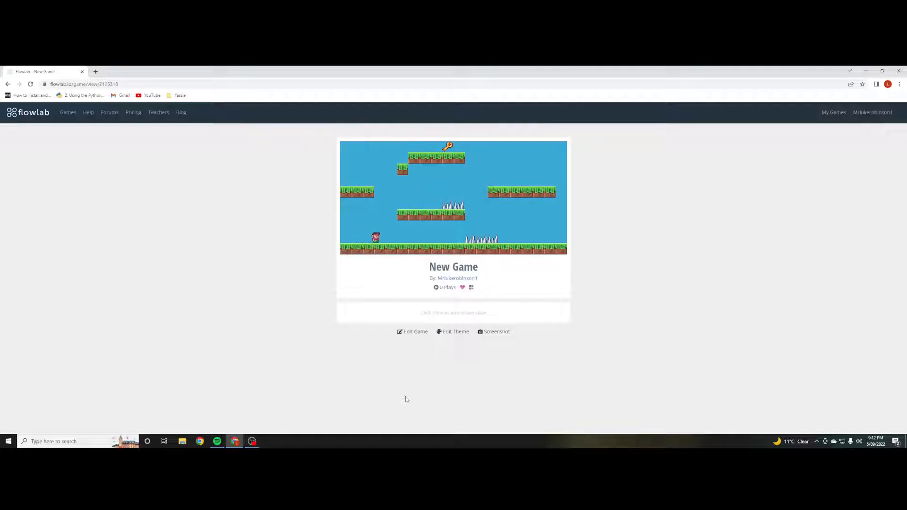
{"action": "key", "text": "Right"}
{"action": "key", "text": "Up"}
{"action": "key", "text": "Left"}
{"action": "key", "text": "Up"}
{"action": "key", "text": "Right"}
{"action": "key", "text": "Left"}
{"action": "key", "text": "Up"}
{"action": "key", "text": "Up"}
{"action": "key", "text": "Up"}
{"action": "key", "text": "Right"}
{"action": "key", "text": "Left"}
{"action": "key", "text": "Up"}
{"action": "key", "text": "Up"}
{"action": "key", "text": "Right"}
{"action": "key", "text": "Left"}
{"action": "key", "text": "Up"}
{"action": "key", "text": "Right"}
{"action": "key", "text": "Up"}
{"action": "key", "text": "Up"}
{"action": "key", "text": "Left"}
{"action": "key", "text": "Up"}
{"action": "key", "text": "Right"}
{"action": "key", "text": "Up"}
{"action": "key", "text": "Up"}
{"action": "key", "text": "Left"}
{"action": "key", "text": "Right"}
{"action": "key", "text": "Up"}
{"action": "left_click", "coordinate": [416, 331]}
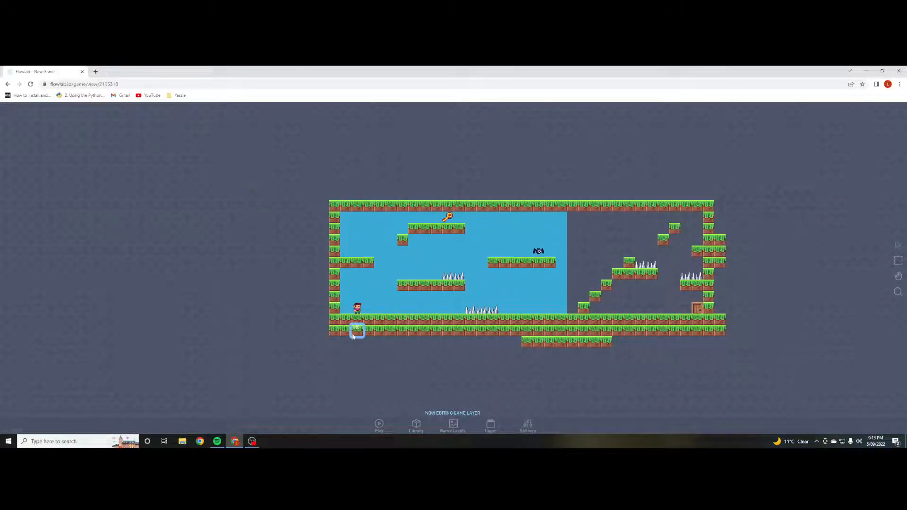
- Move the flying enemy up, clear of the middle platform, and create a new object at that platform's upper edge
{"action": "left_click_drag", "start_coordinate": [542, 252], "coordinate": [540, 234]}
{"action": "left_click", "coordinate": [493, 249]}
{"action": "left_click", "coordinate": [481, 245]}
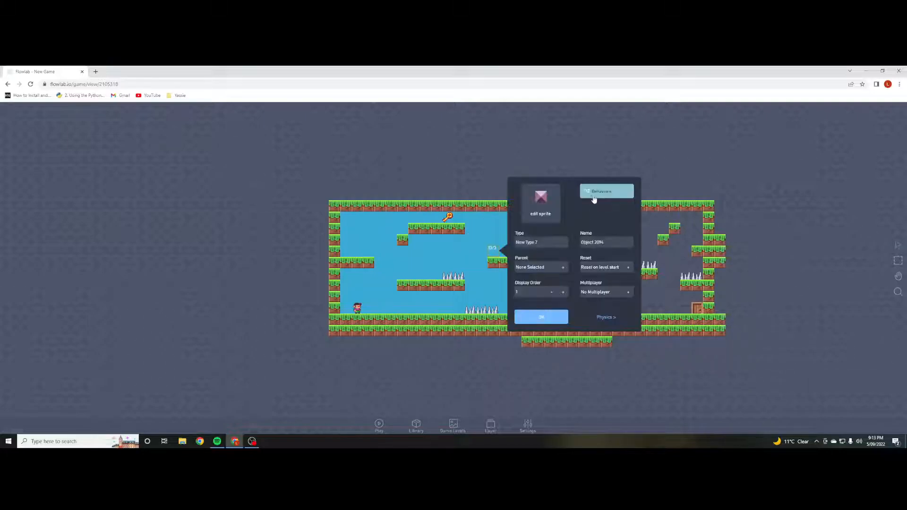
{"action": "left_click", "coordinate": [542, 317]}
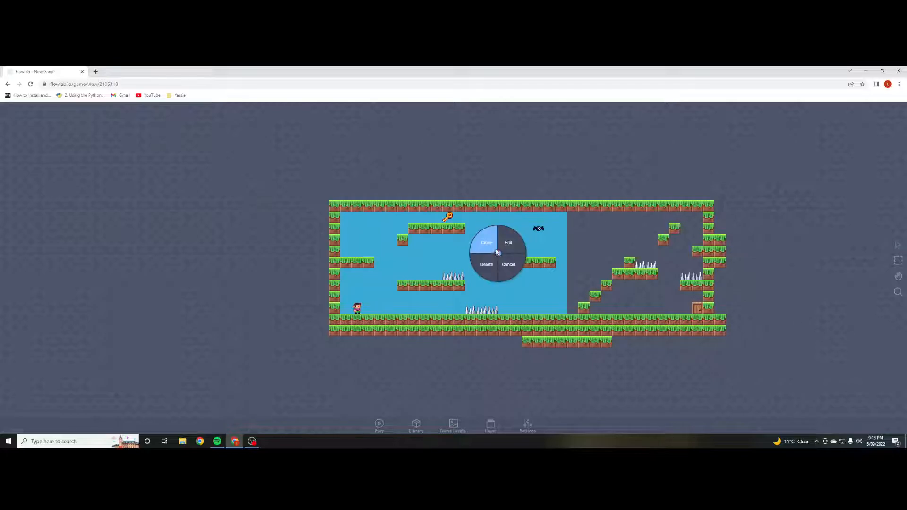
- Replace the new object's default sprite with the first red toothed monster from the pixel-chars collection
{"action": "left_click", "coordinate": [508, 244]}
{"action": "left_click", "coordinate": [538, 198]}
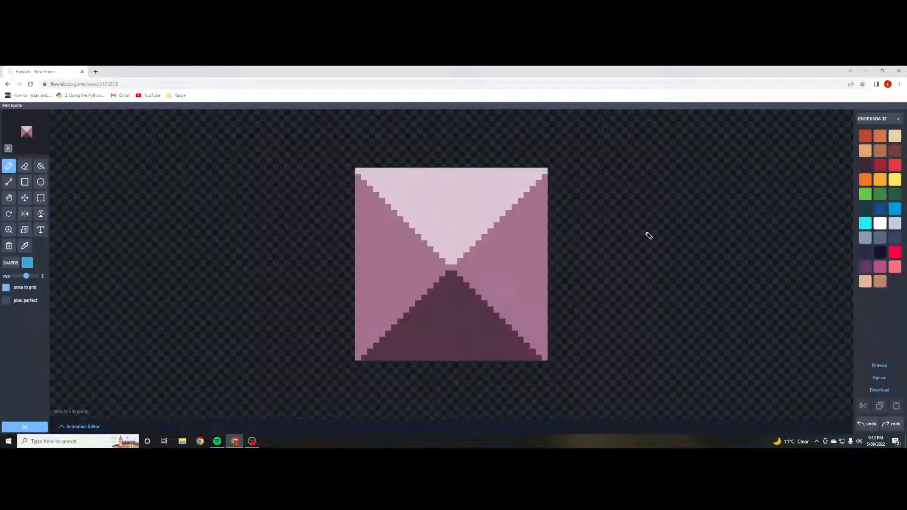
{"action": "left_click", "coordinate": [877, 365]}
{"action": "left_click", "coordinate": [824, 119]}
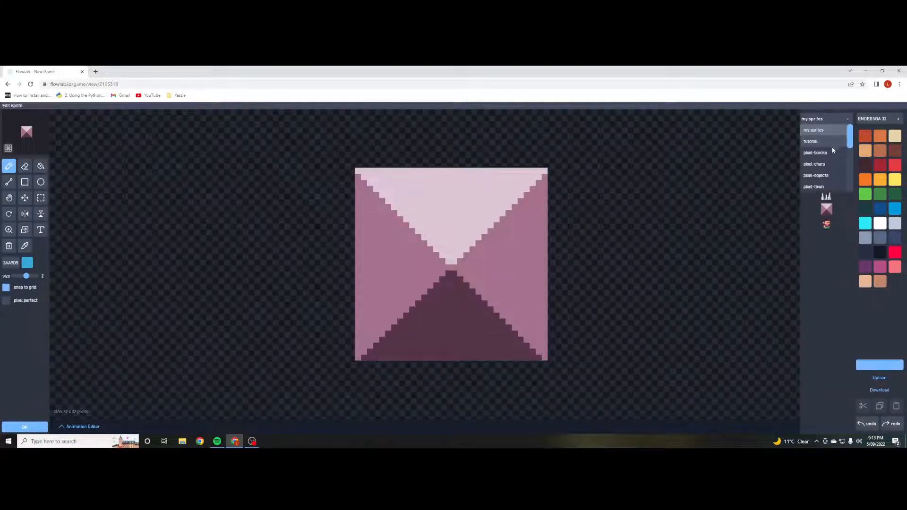
{"action": "left_click", "coordinate": [829, 162]}
{"action": "scroll", "coordinate": [831, 249], "scroll_direction": "down", "scroll_amount": 3}
{"action": "scroll", "coordinate": [831, 249], "scroll_direction": "down", "scroll_amount": 5}
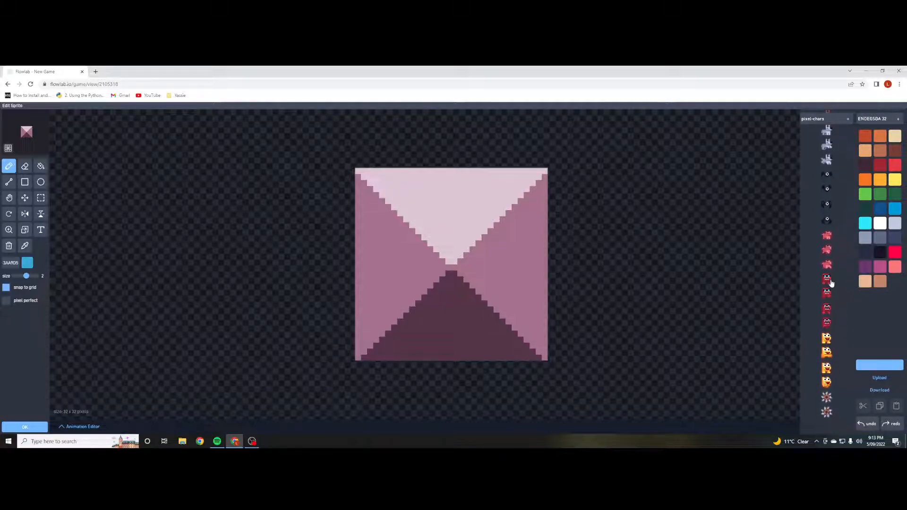
{"action": "left_click", "coordinate": [828, 280]}
- Create a new animation named walk for the red monster sprite
{"action": "left_click", "coordinate": [77, 430]}
{"action": "left_click", "coordinate": [132, 389]}
{"action": "left_click", "coordinate": [137, 376]}
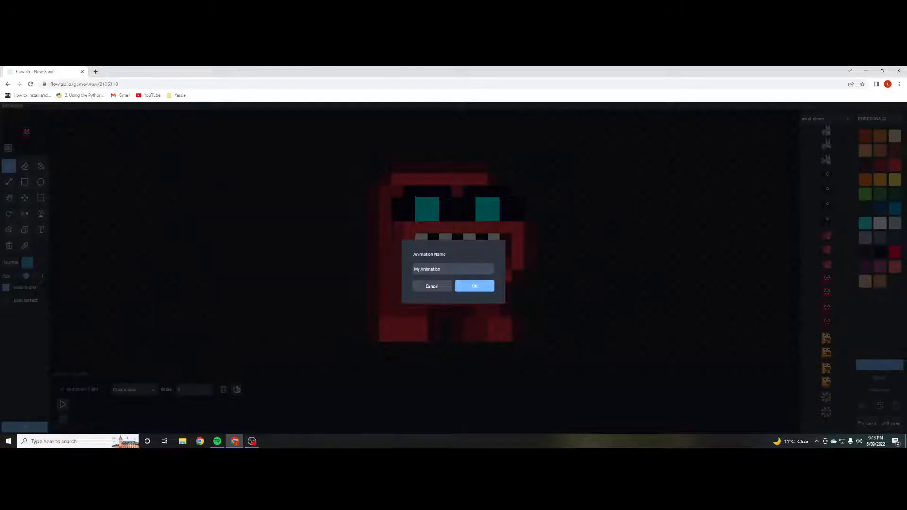
{"action": "type", "text": "walk"}
{"action": "left_click", "coordinate": [474, 286]}
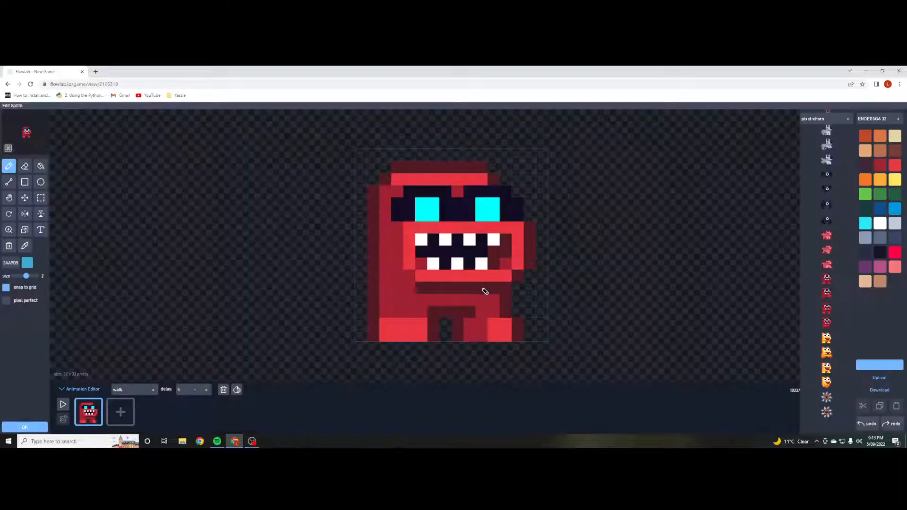
- Add the other three red toothed monster poses as walk frames in order, preview the animation and apply the sprite
{"action": "left_click", "coordinate": [120, 412]}
{"action": "left_click", "coordinate": [825, 291]}
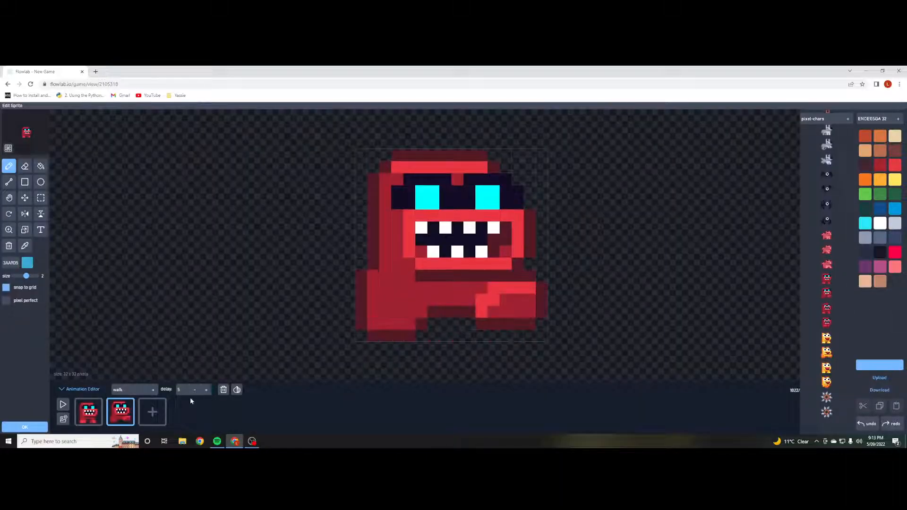
{"action": "left_click", "coordinate": [152, 412]}
{"action": "left_click", "coordinate": [830, 308]}
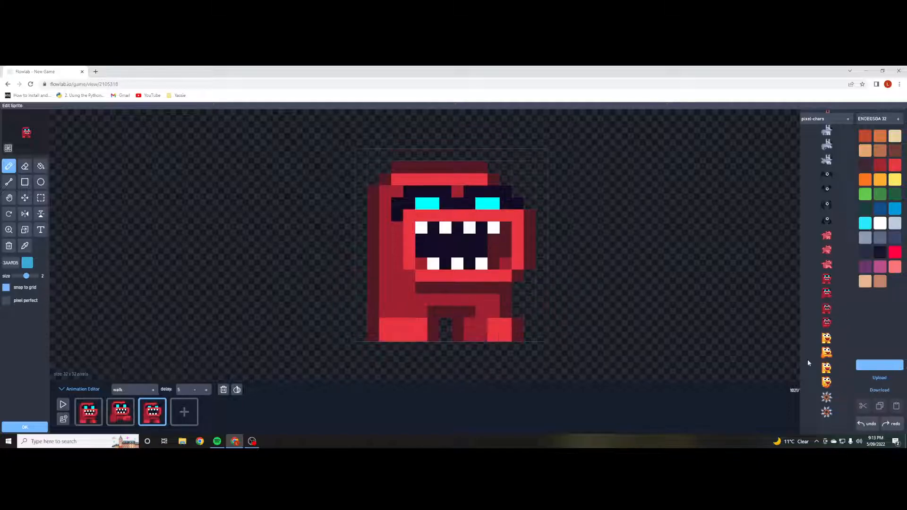
{"action": "left_click", "coordinate": [185, 412]}
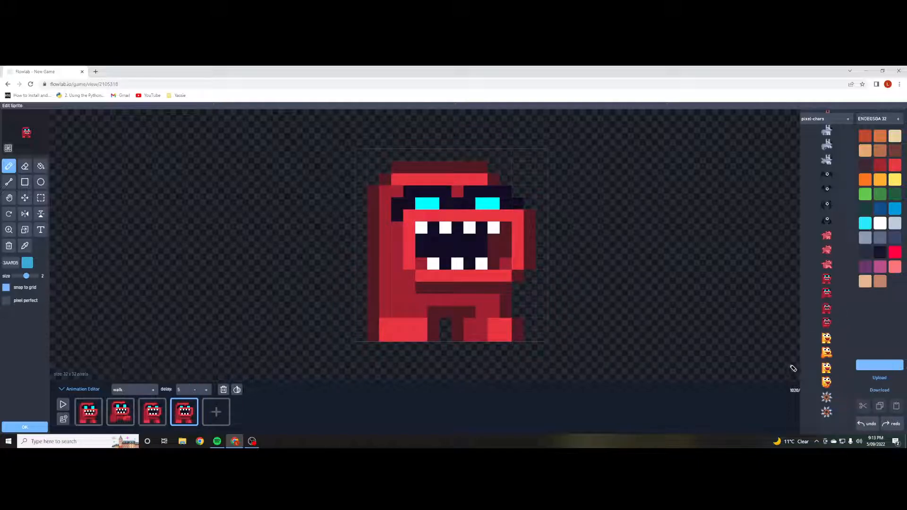
{"action": "left_click", "coordinate": [828, 324]}
{"action": "left_click", "coordinate": [63, 404]}
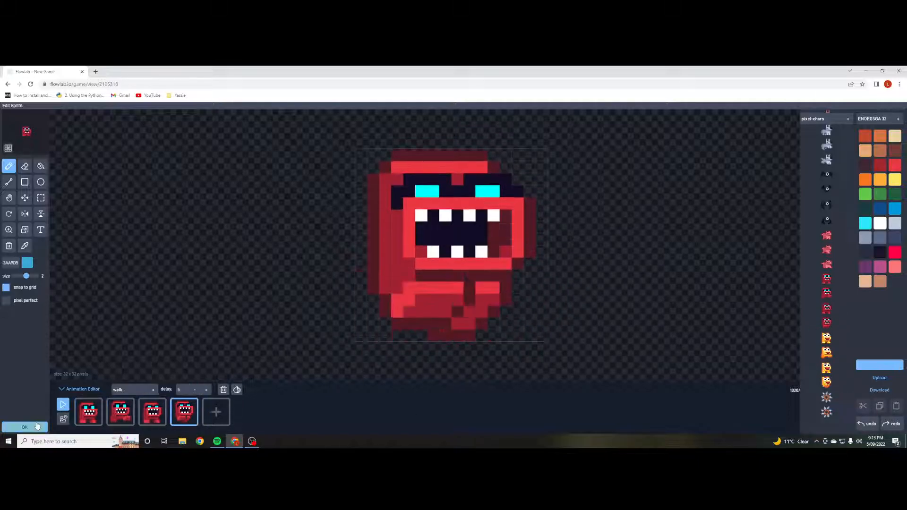
{"action": "left_click", "coordinate": [37, 426]}
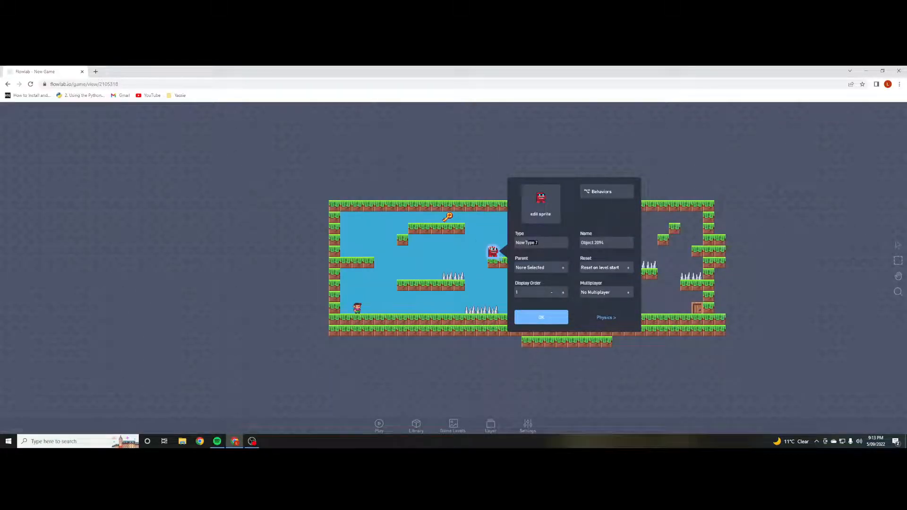
- Name the object's type walker and make it movable, non-solid, affected by gravity and collision-enabled, with a polygon collision shape
{"action": "type", "text": "walker"}
{"action": "left_click", "coordinate": [605, 315]}
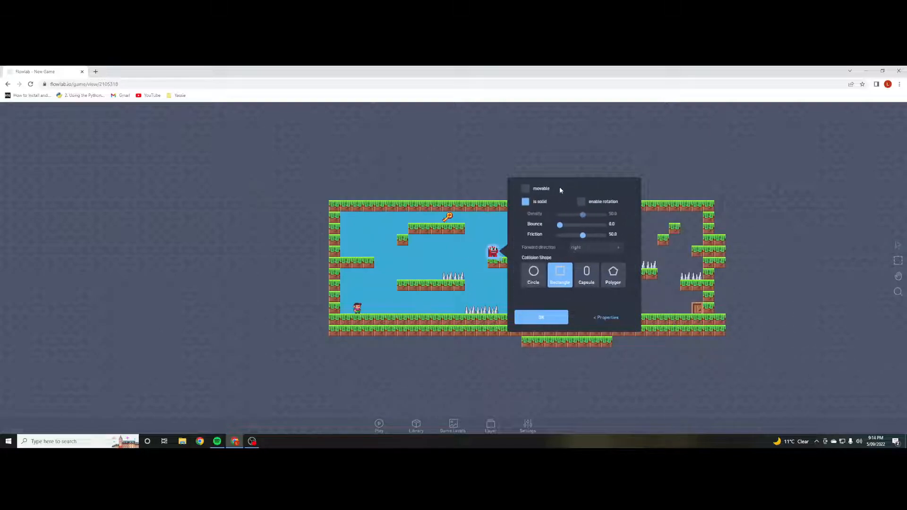
{"action": "left_click", "coordinate": [525, 190]}
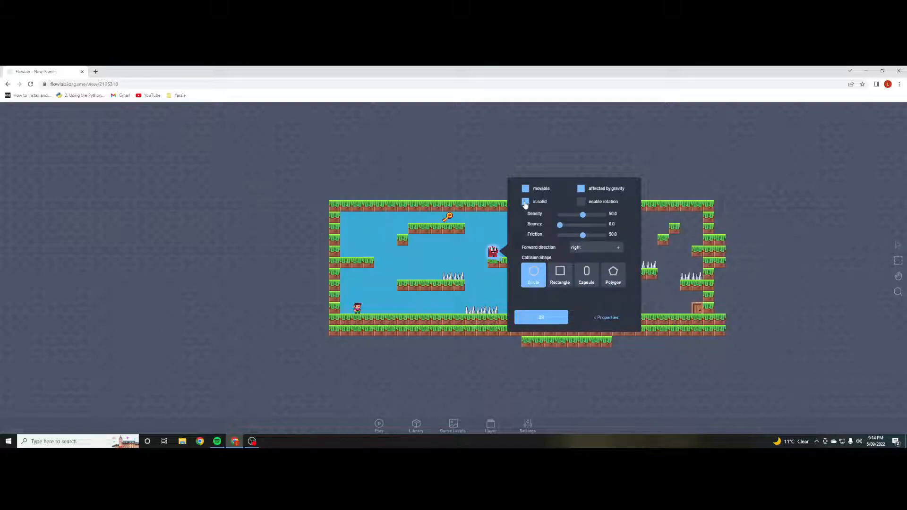
{"action": "left_click", "coordinate": [525, 202]}
{"action": "left_click", "coordinate": [582, 189]}
{"action": "left_click", "coordinate": [582, 202]}
{"action": "left_click", "coordinate": [605, 275]}
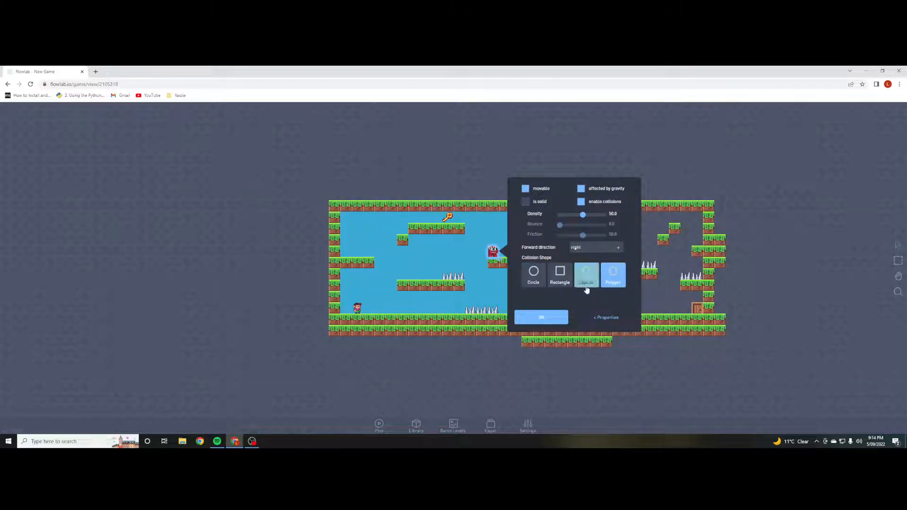
{"action": "left_click", "coordinate": [606, 318]}
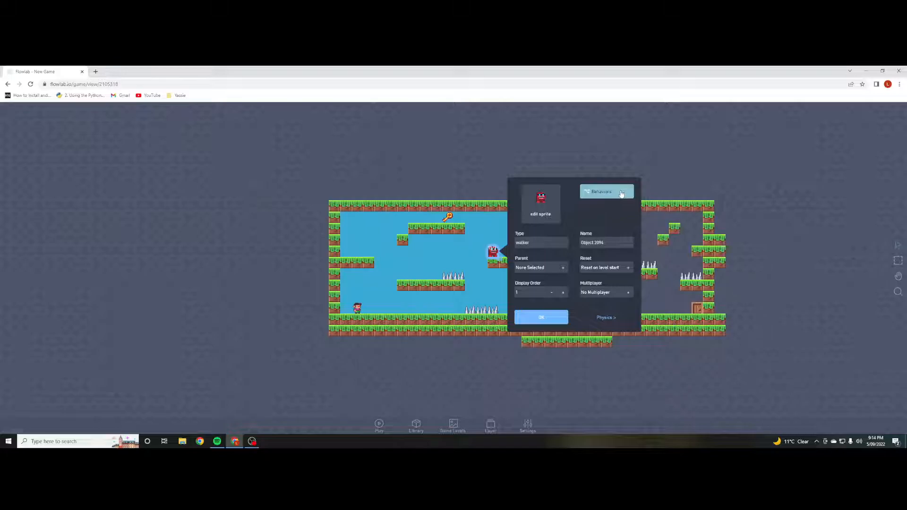
- Open the walker's behaviors and stack a Once, an Always and two Collision triggers in a column
{"action": "left_click", "coordinate": [606, 192]}
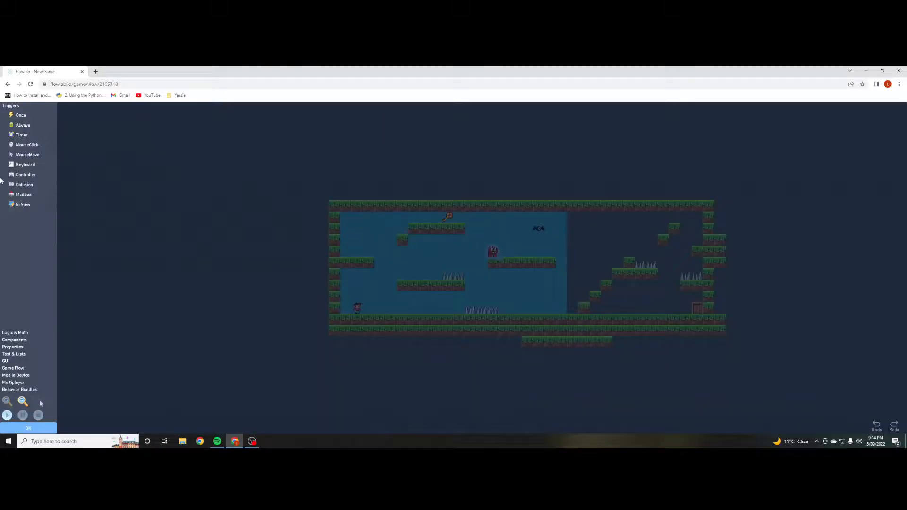
{"action": "left_click", "coordinate": [28, 118]}
{"action": "left_click_drag", "start_coordinate": [470, 270], "coordinate": [216, 160]}
{"action": "left_click", "coordinate": [16, 125]}
{"action": "left_click_drag", "start_coordinate": [471, 271], "coordinate": [216, 204]}
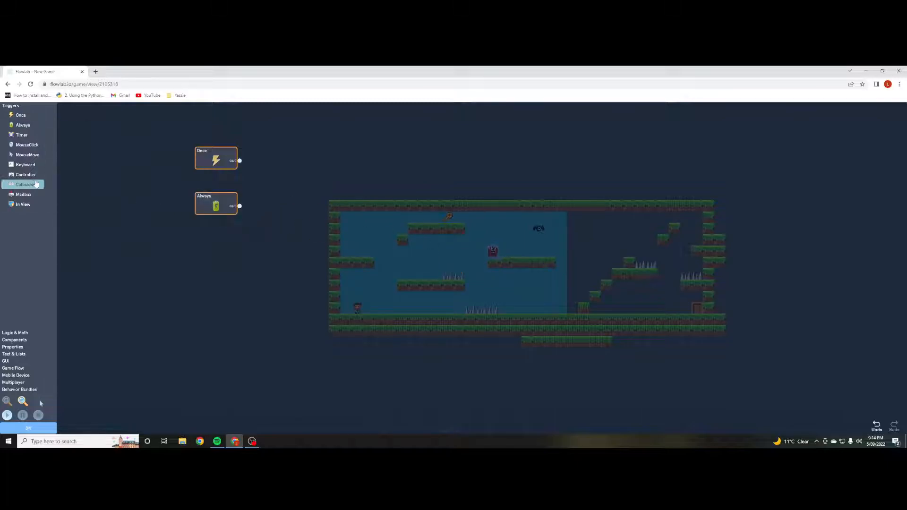
{"action": "left_click", "coordinate": [31, 184]}
{"action": "left_click_drag", "start_coordinate": [472, 273], "coordinate": [216, 239]}
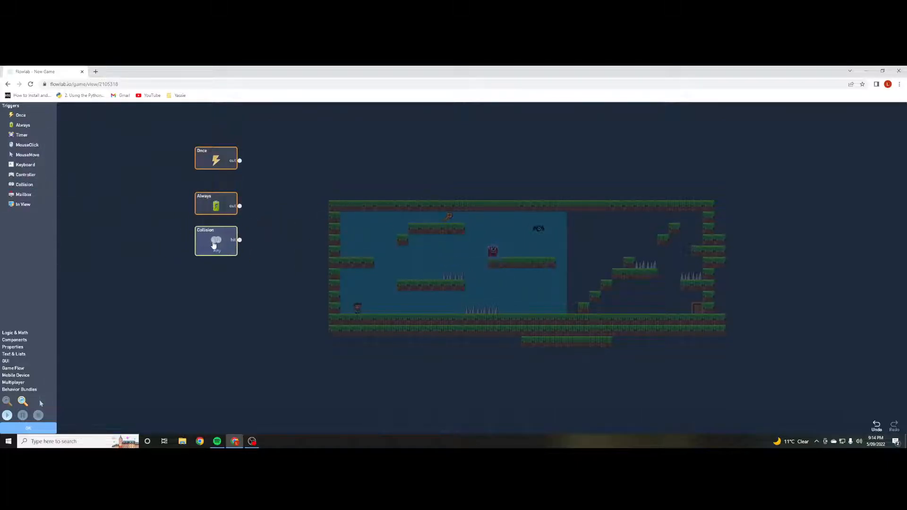
{"action": "left_click", "coordinate": [21, 185]}
{"action": "left_click_drag", "start_coordinate": [472, 274], "coordinate": [214, 288]}
- Add a Number behavior beside the Always trigger and set its current value to 7
{"action": "left_click", "coordinate": [16, 332]}
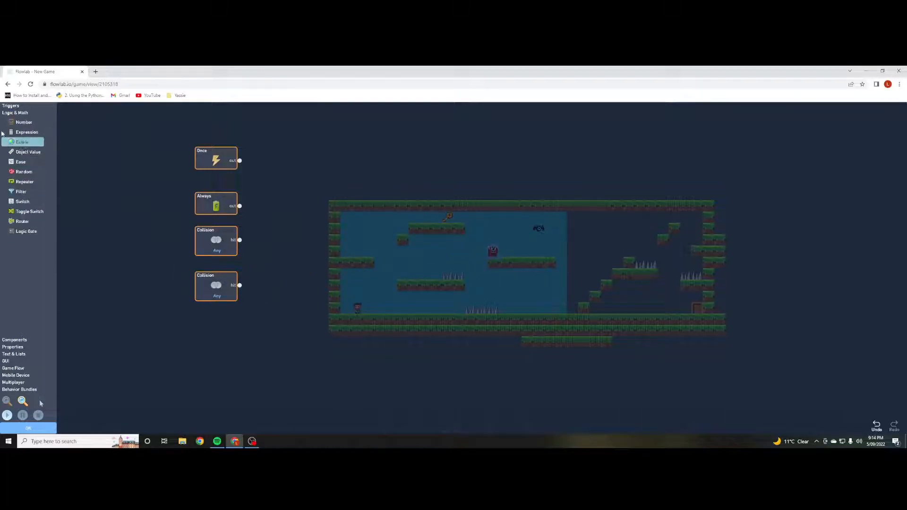
{"action": "left_click", "coordinate": [20, 123]}
{"action": "left_click_drag", "start_coordinate": [473, 286], "coordinate": [314, 218]}
{"action": "left_click", "coordinate": [313, 218]}
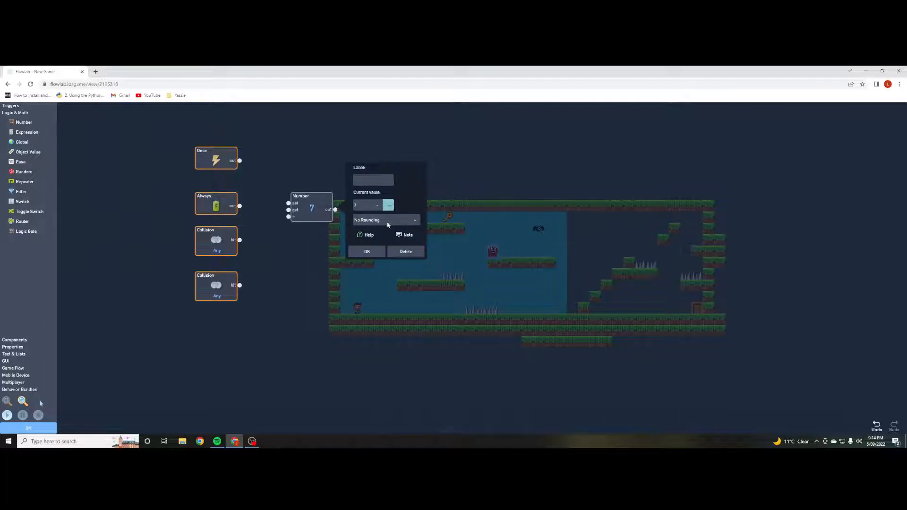
{"action": "left_click", "coordinate": [368, 251]}
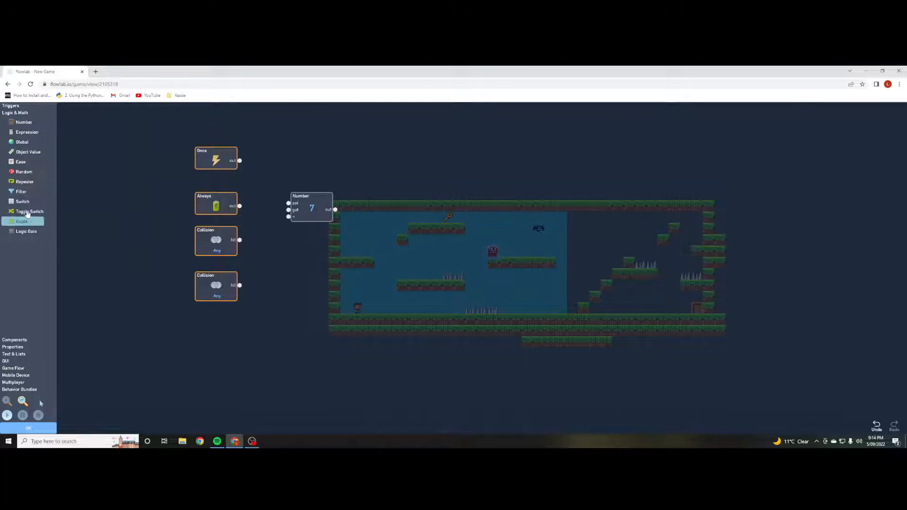
- Add a Flip behavior to the walker, below and to the right of the Number
{"action": "left_click", "coordinate": [19, 340]}
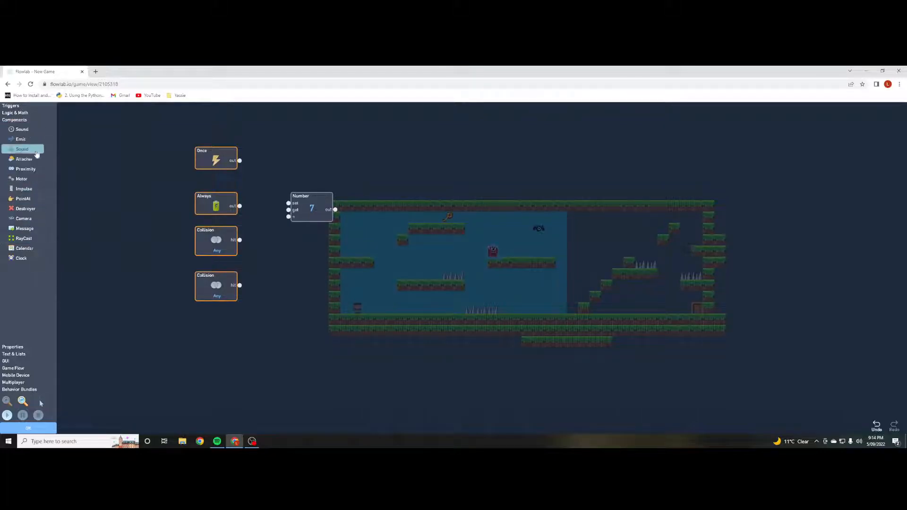
{"action": "left_click", "coordinate": [12, 347]}
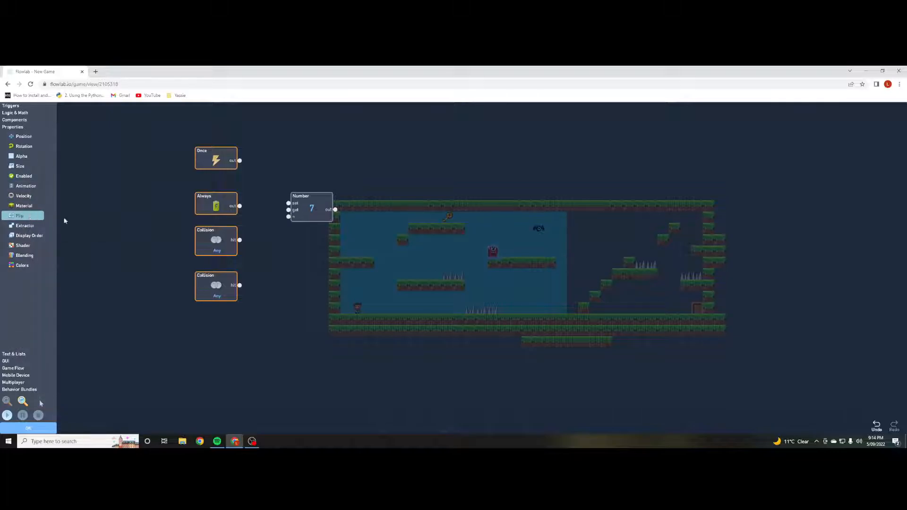
{"action": "left_click", "coordinate": [40, 216]}
{"action": "left_click_drag", "start_coordinate": [479, 277], "coordinate": [416, 278]}
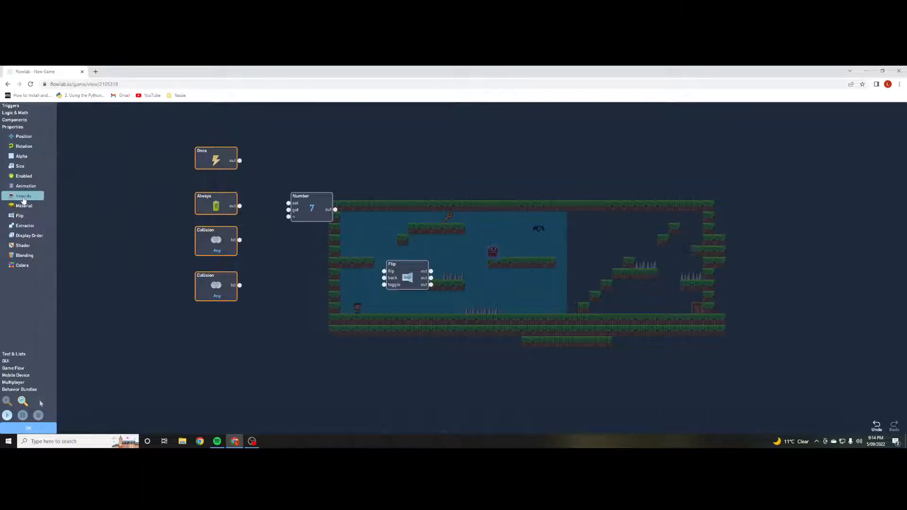
- Add two RayCast behaviors between the Always and Collision triggers, shifting the Collisions down and the Number aside to make room
{"action": "left_click", "coordinate": [21, 121]}
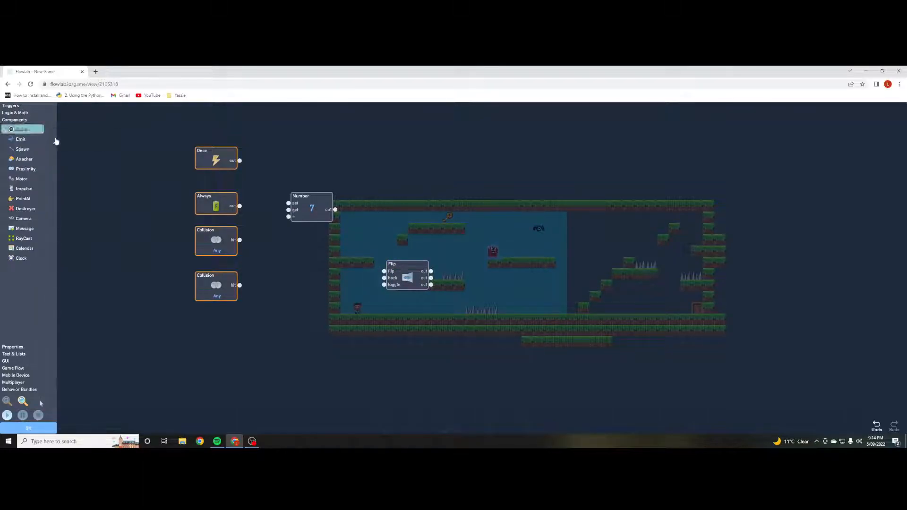
{"action": "left_click_drag", "start_coordinate": [25, 238], "coordinate": [208, 344]}
{"action": "left_click_drag", "start_coordinate": [206, 290], "coordinate": [211, 379]}
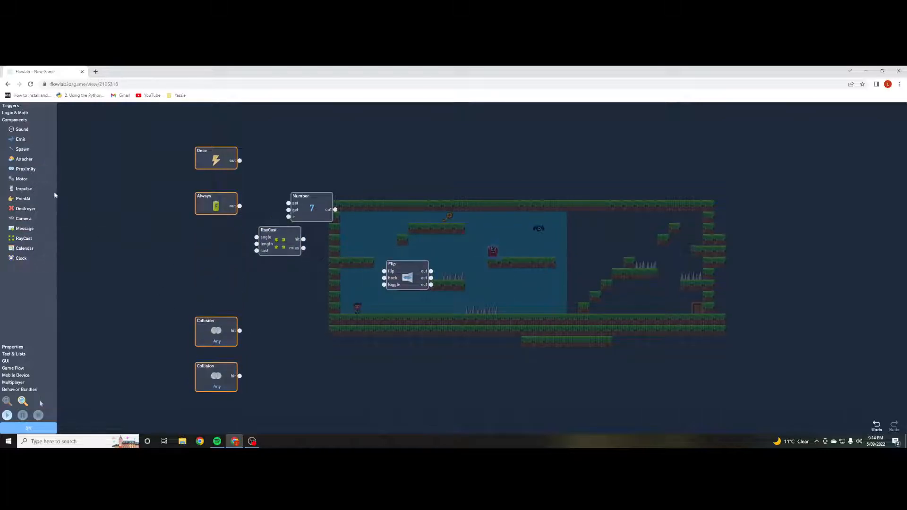
{"action": "left_click", "coordinate": [24, 238]}
{"action": "left_click_drag", "start_coordinate": [467, 274], "coordinate": [276, 285]}
{"action": "left_click_drag", "start_coordinate": [304, 206], "coordinate": [368, 197]}
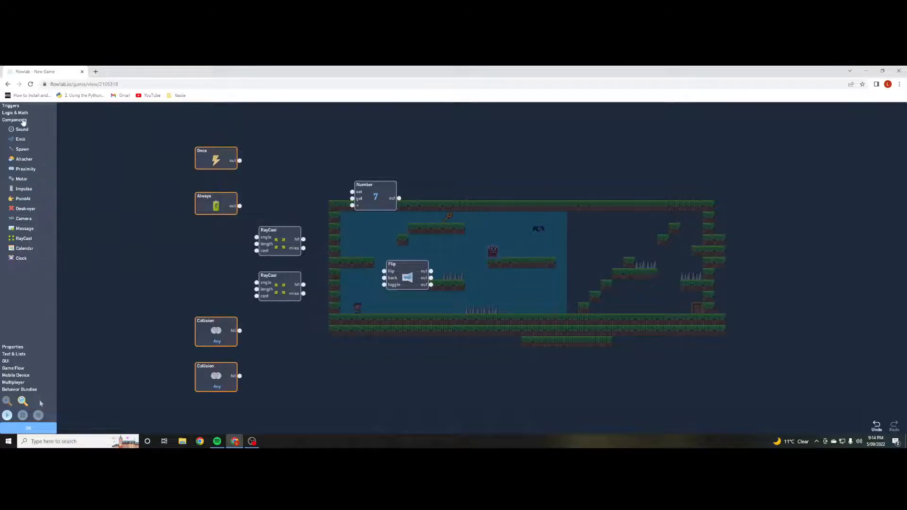
- Add a Velocity behavior to the right of the Number and an Animation behavior above the Number
{"action": "left_click", "coordinate": [14, 347]}
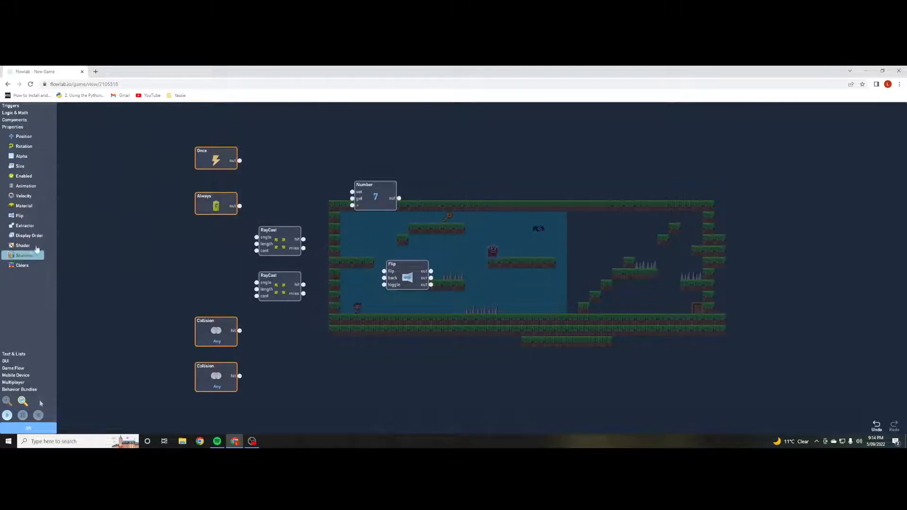
{"action": "left_click", "coordinate": [24, 196]}
{"action": "left_click_drag", "start_coordinate": [476, 266], "coordinate": [509, 186]}
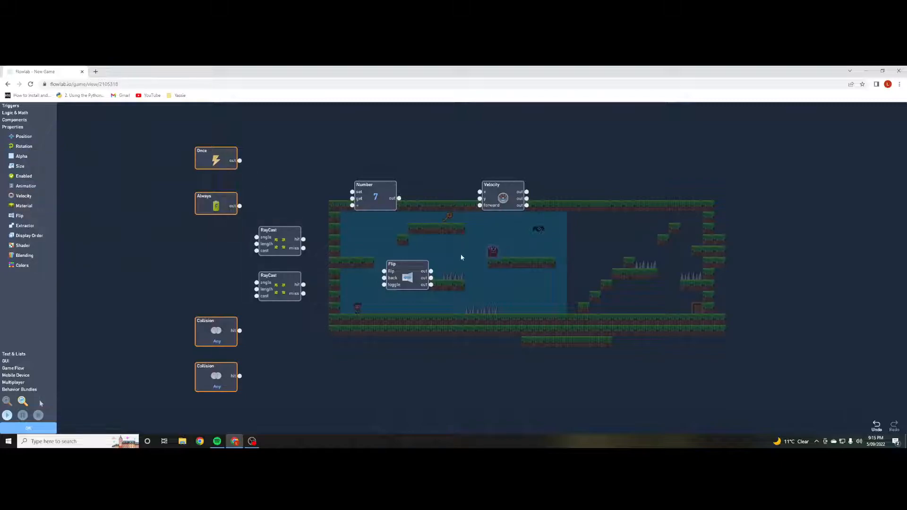
{"action": "left_click", "coordinate": [26, 185]}
{"action": "left_click_drag", "start_coordinate": [464, 254], "coordinate": [373, 120]}
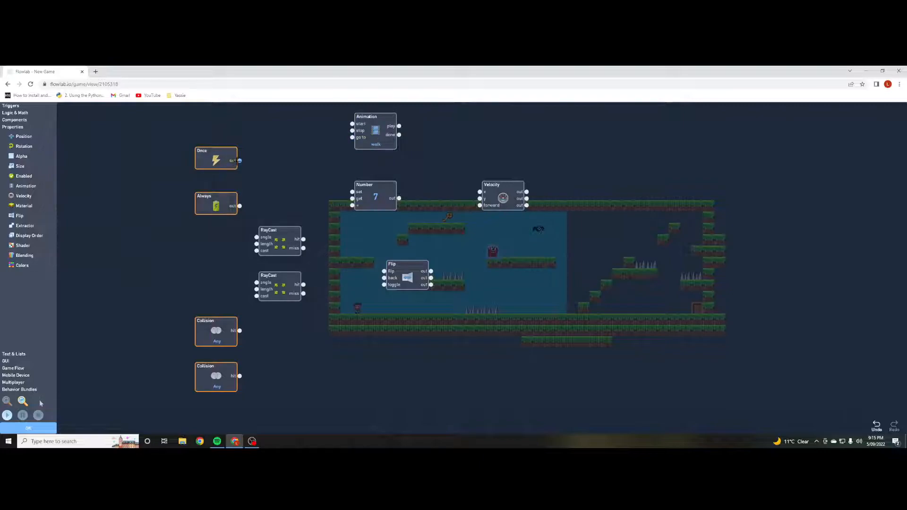
- Connect the Once trigger to the Animation's start input and confirm the looping walk animation
{"action": "left_click_drag", "start_coordinate": [236, 160], "coordinate": [352, 124]}
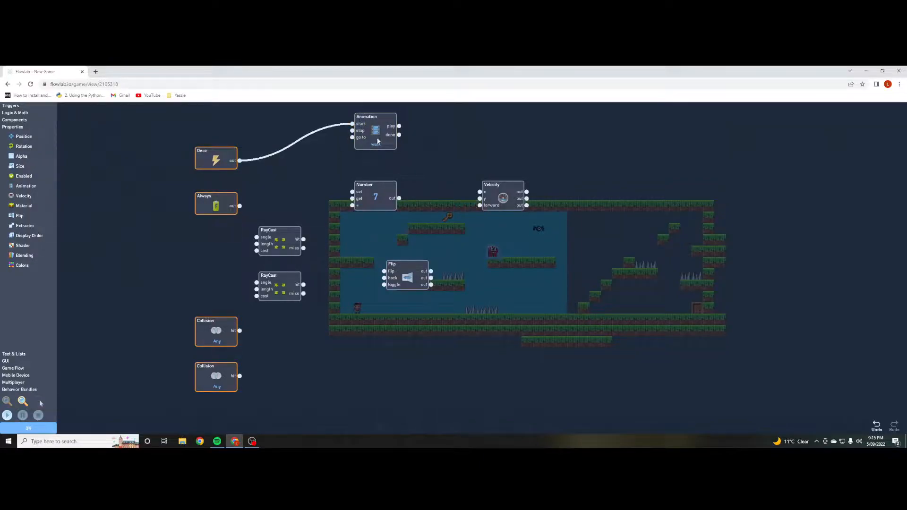
{"action": "left_click", "coordinate": [393, 146]}
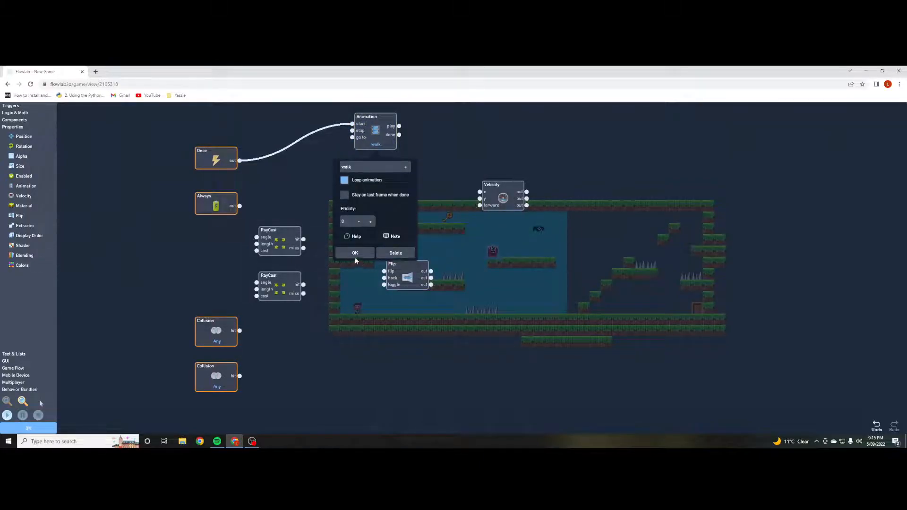
{"action": "left_click", "coordinate": [355, 254]}
- Connect Always through the Number's get to Velocity forward, and to both RayCasts' cast inputs, tidying the blocks closer together
{"action": "left_click_drag", "start_coordinate": [239, 206], "coordinate": [432, 199]}
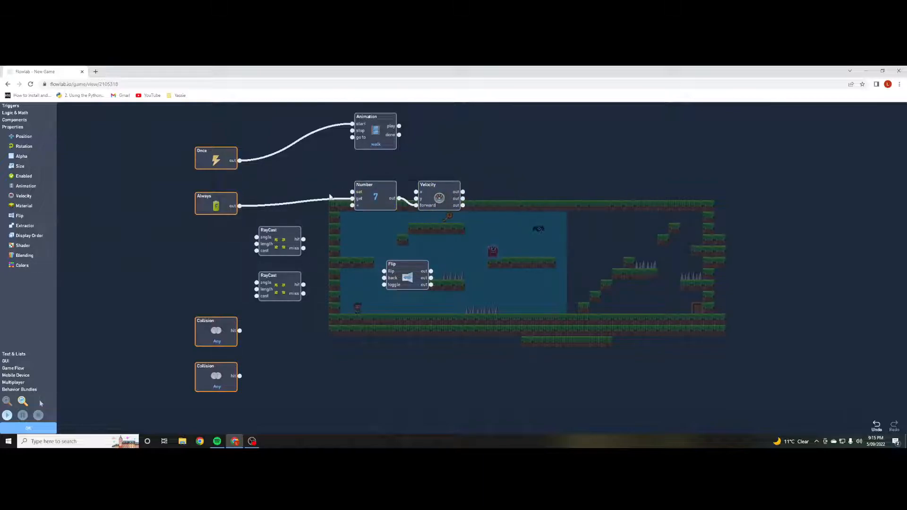
{"action": "left_click_drag", "start_coordinate": [363, 189], "coordinate": [300, 189]}
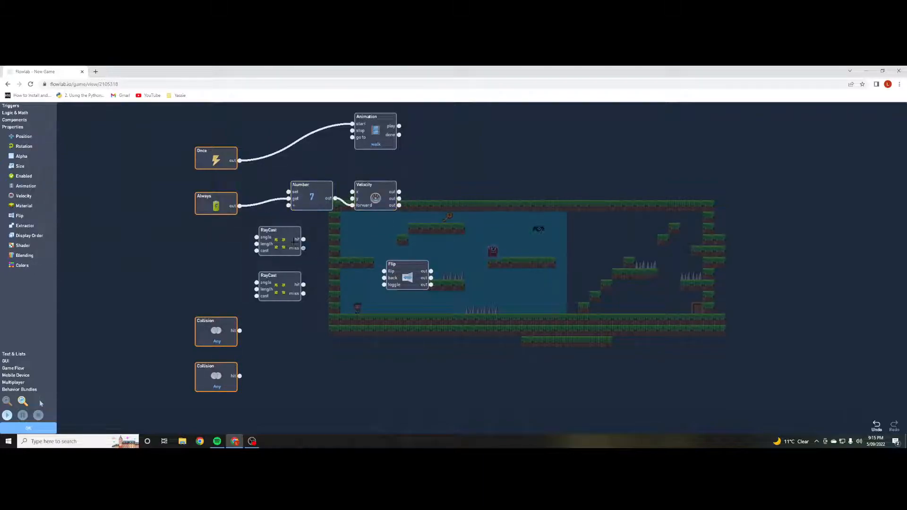
{"action": "left_click_drag", "start_coordinate": [240, 206], "coordinate": [300, 219]}
{"action": "left_click_drag", "start_coordinate": [240, 206], "coordinate": [325, 274]}
{"action": "left_click_drag", "start_coordinate": [389, 287], "coordinate": [389, 253]}
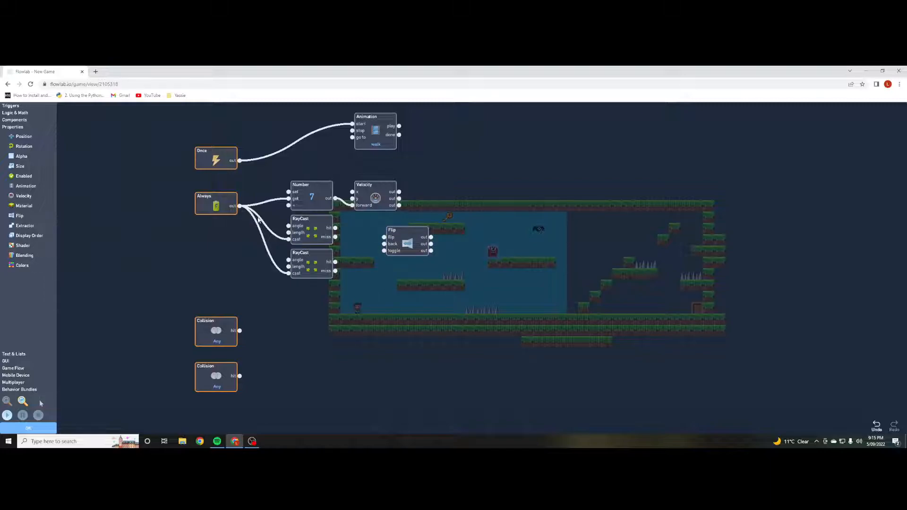
- Configure the upper RayCast to detect the Ground type at a ray angle of 45
{"action": "left_click", "coordinate": [309, 230]}
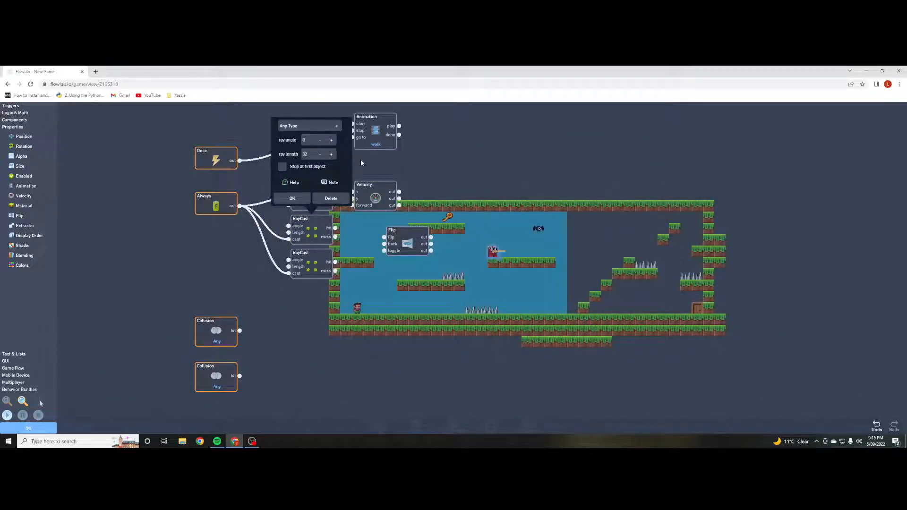
{"action": "left_click", "coordinate": [331, 140]}
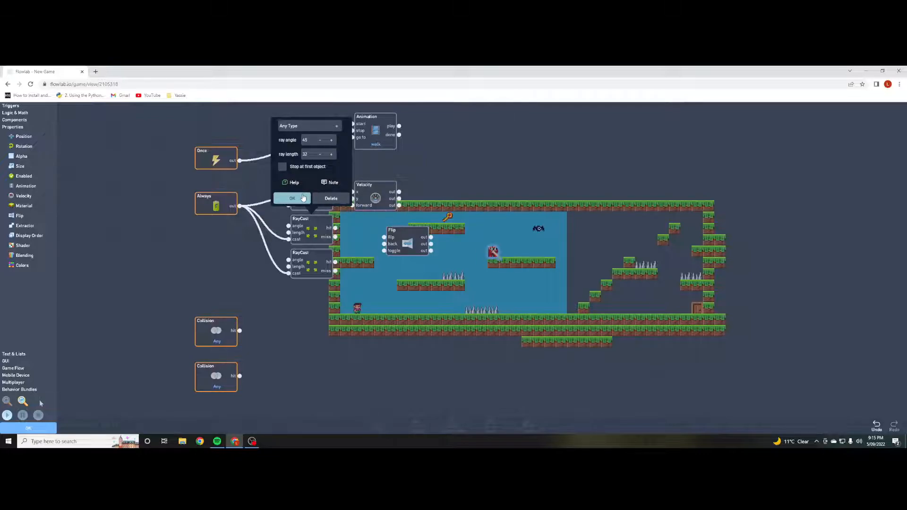
{"action": "left_click", "coordinate": [307, 125]}
{"action": "left_click", "coordinate": [308, 179]}
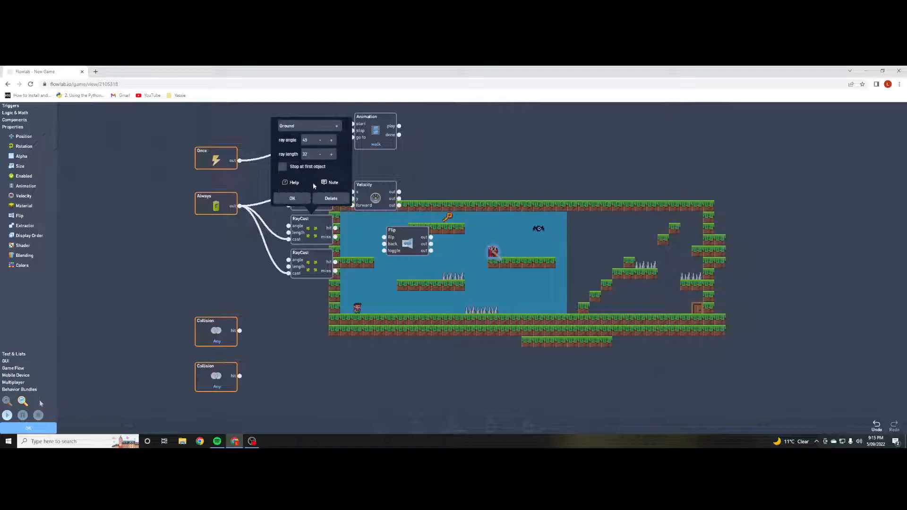
{"action": "left_click", "coordinate": [297, 198]}
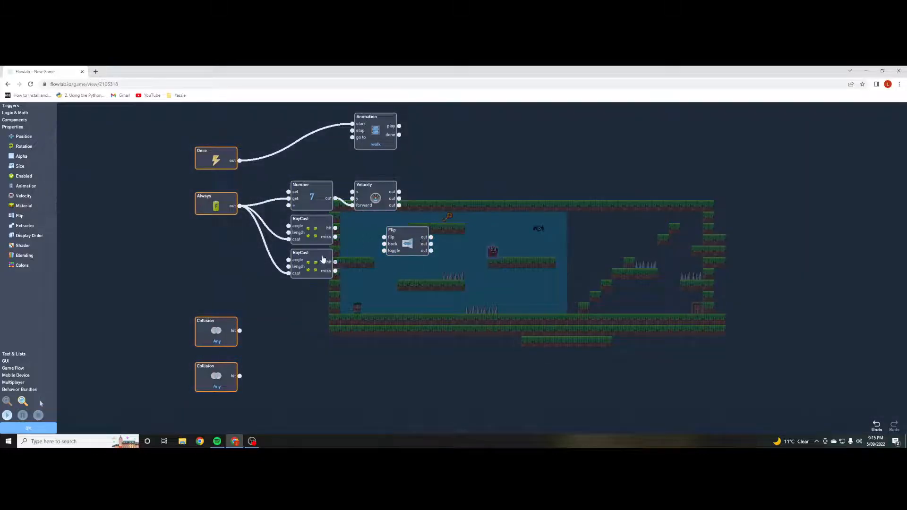
- Configure the lower RayCast to detect the Ground type at a ray angle of 135, and check both RayCasts' settings
{"action": "left_click", "coordinate": [325, 259]}
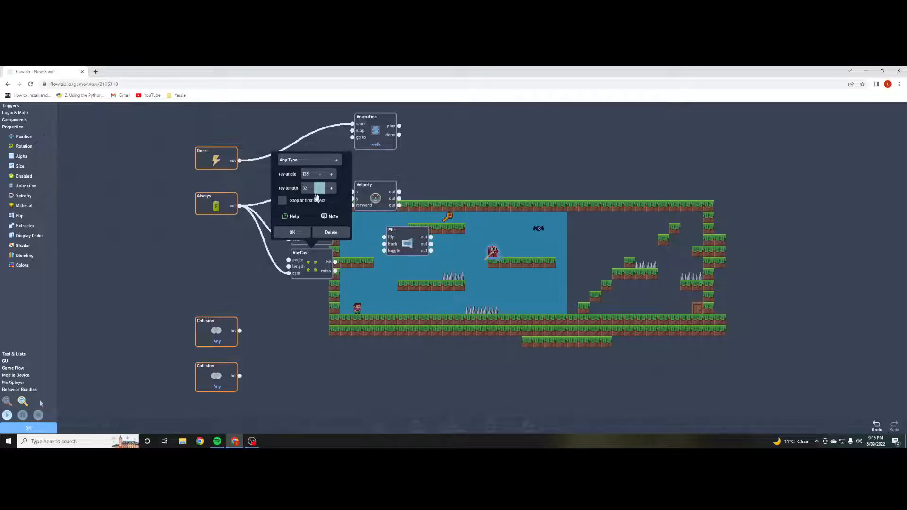
{"action": "left_click", "coordinate": [306, 159]}
{"action": "left_click", "coordinate": [299, 206]}
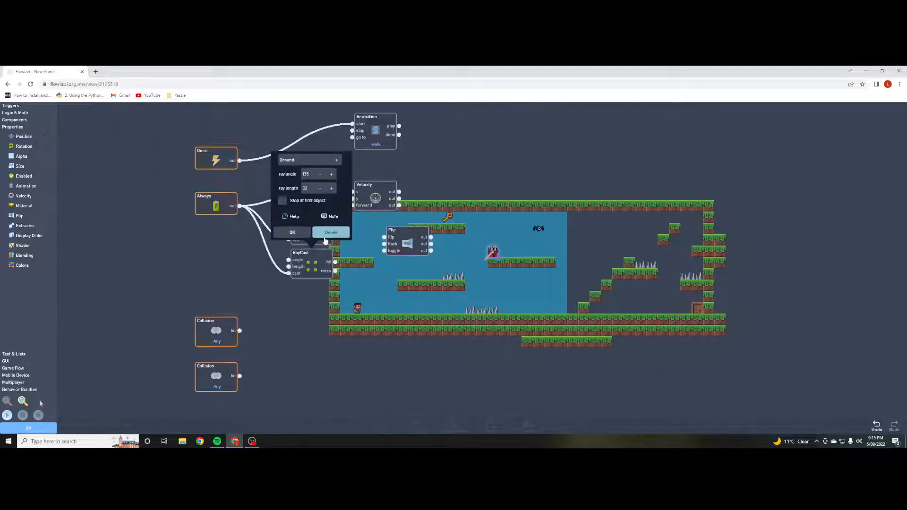
{"action": "left_click", "coordinate": [292, 231]}
{"action": "left_click", "coordinate": [324, 251]}
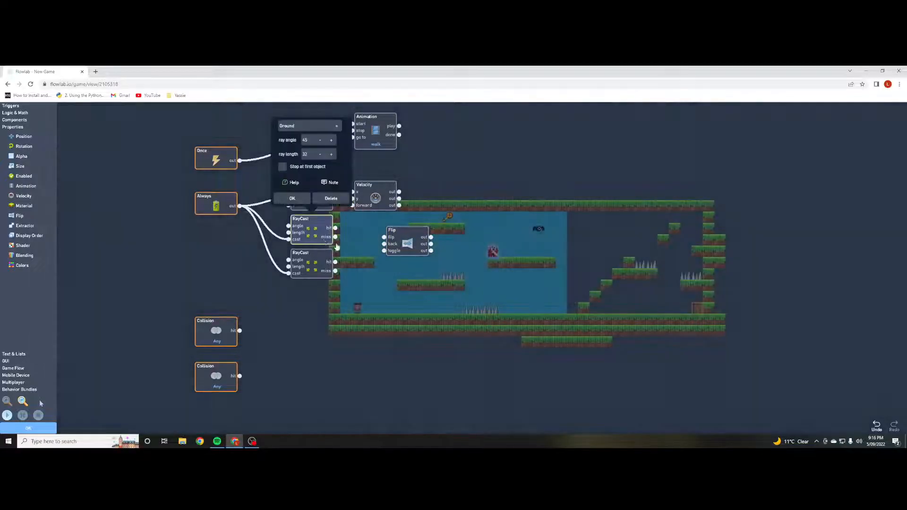
{"action": "left_click", "coordinate": [293, 199]}
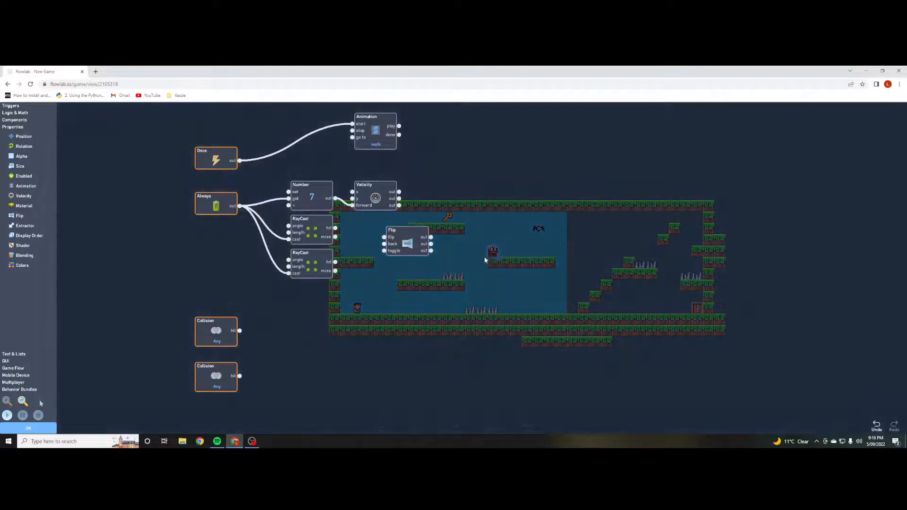
{"action": "left_click", "coordinate": [315, 230]}
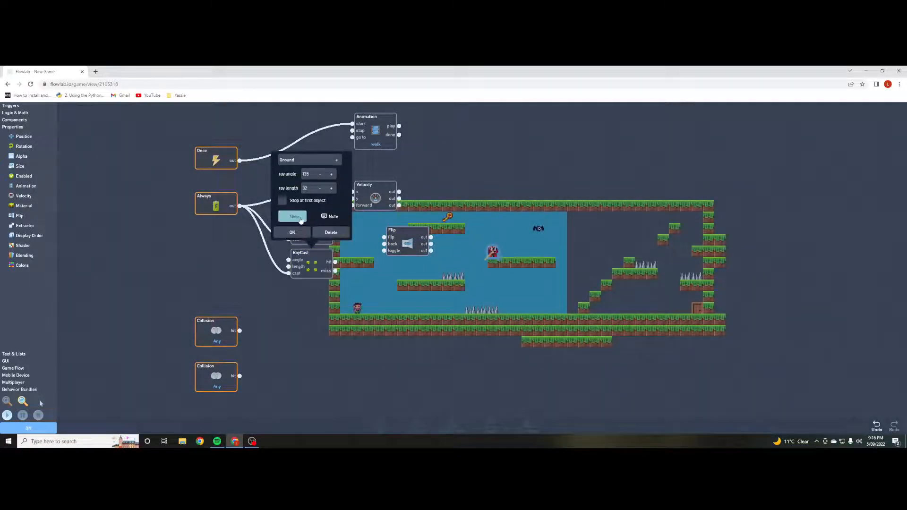
{"action": "left_click", "coordinate": [292, 232]}
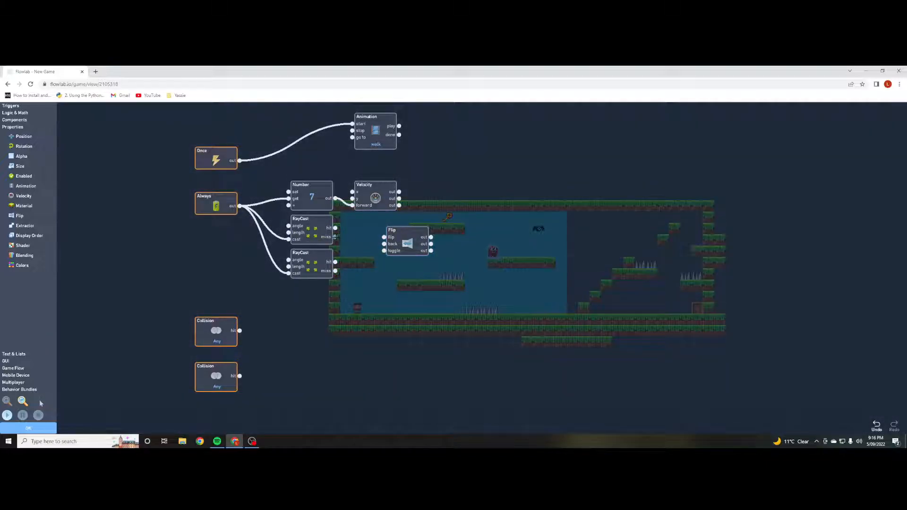
{"action": "left_click", "coordinate": [314, 236]}
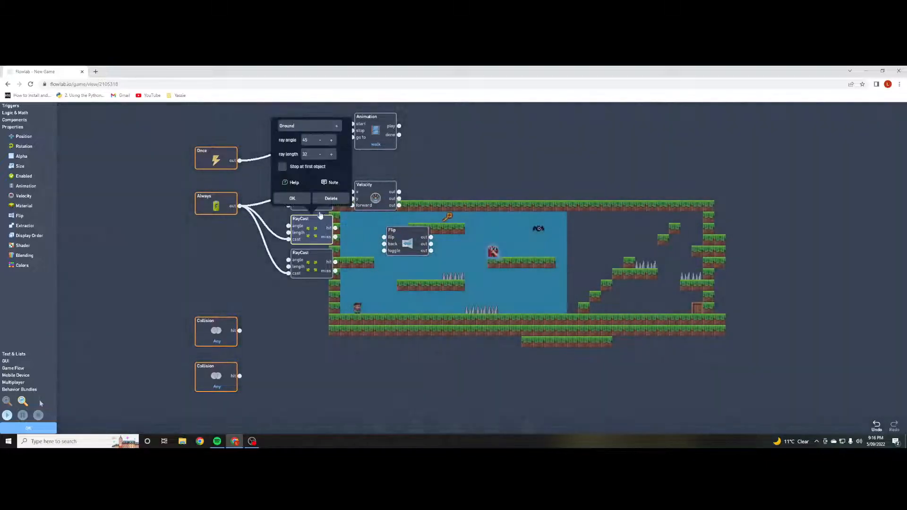
{"action": "left_click", "coordinate": [292, 199]}
- Connect the upper RayCast's miss to Flip's flip and the lower RayCast's miss to Flip's back, and test-run the behaviors
{"action": "left_click_drag", "start_coordinate": [335, 237], "coordinate": [384, 236]}
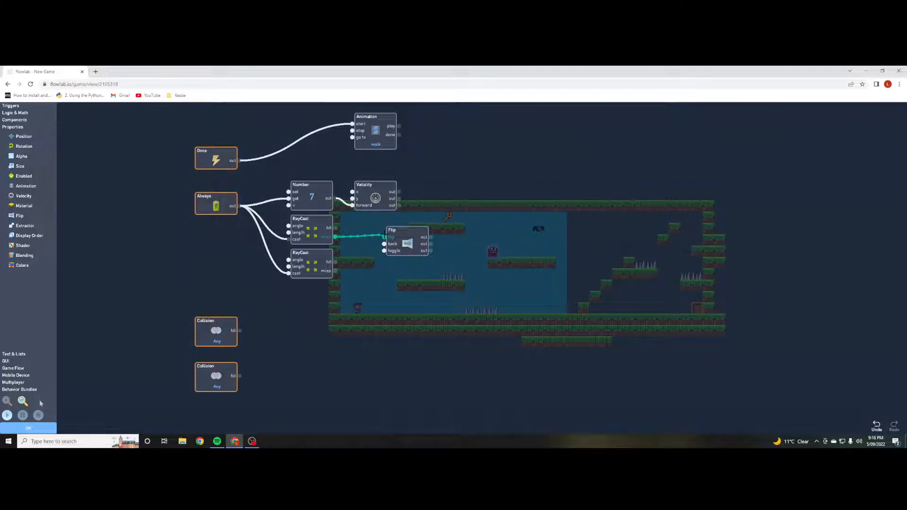
{"action": "left_click_drag", "start_coordinate": [335, 271], "coordinate": [384, 244]}
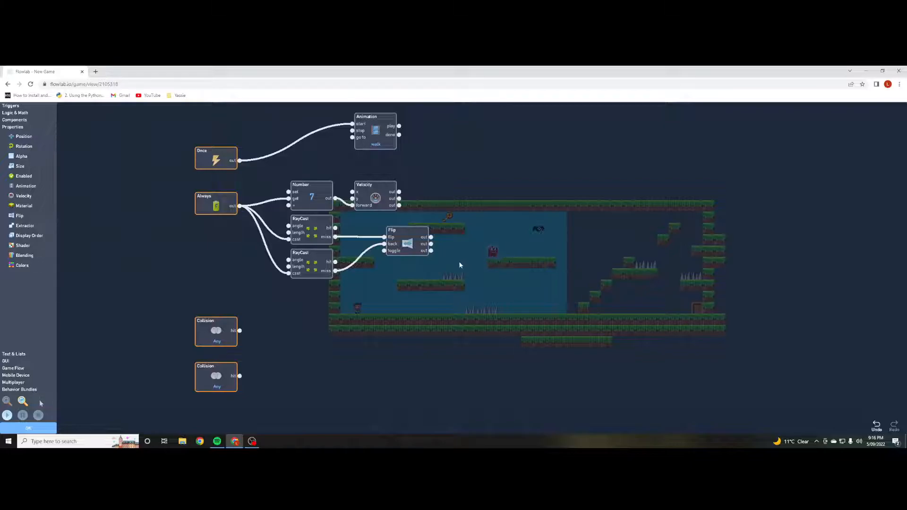
{"action": "left_click", "coordinate": [7, 410]}
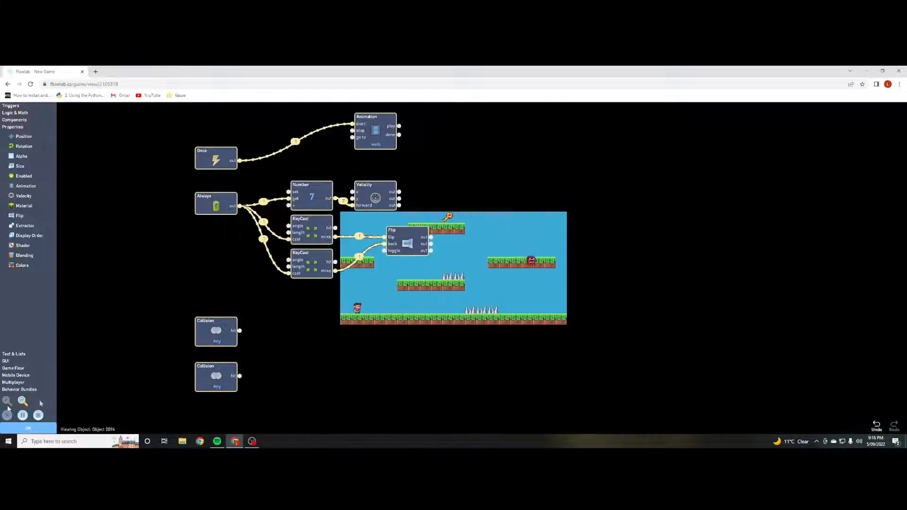
{"action": "left_click", "coordinate": [37, 429]}
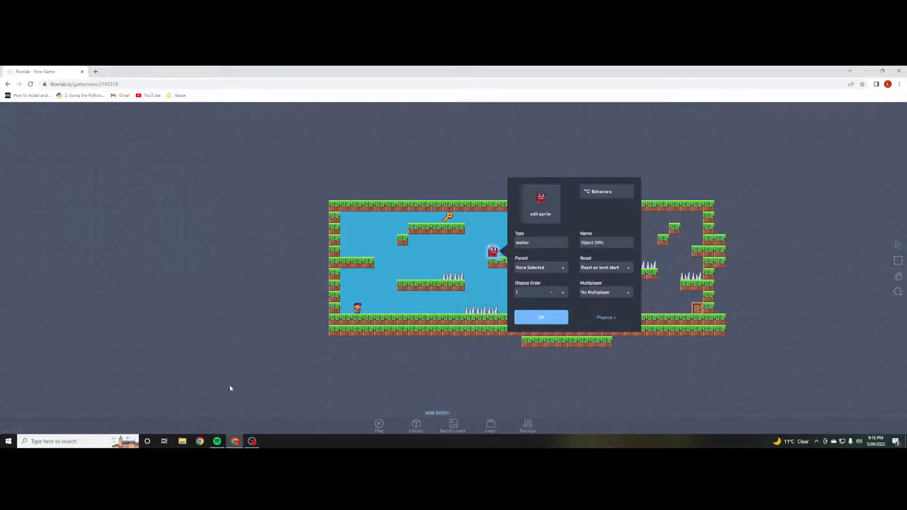
- Make the walker enemy solid in its physics settings, test-play the game and return to editing
{"action": "left_click", "coordinate": [614, 194]}
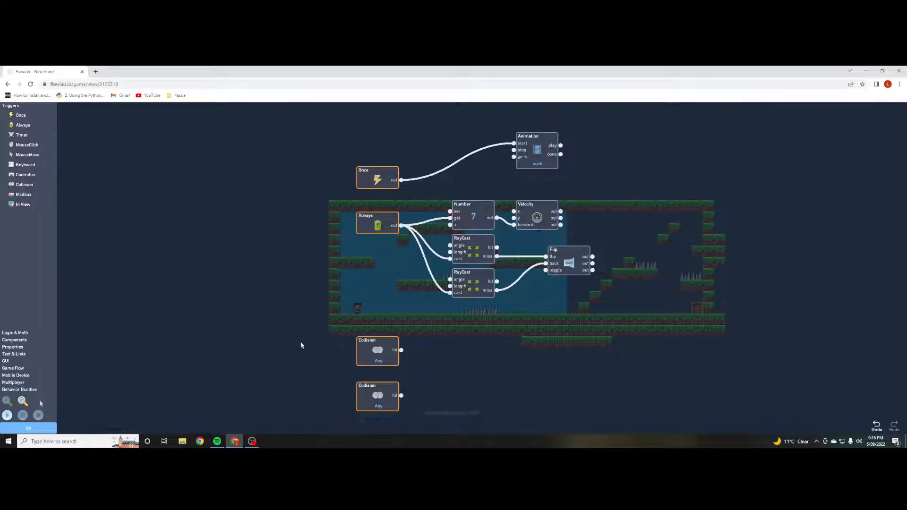
{"action": "left_click", "coordinate": [51, 427]}
{"action": "left_click", "coordinate": [605, 317]}
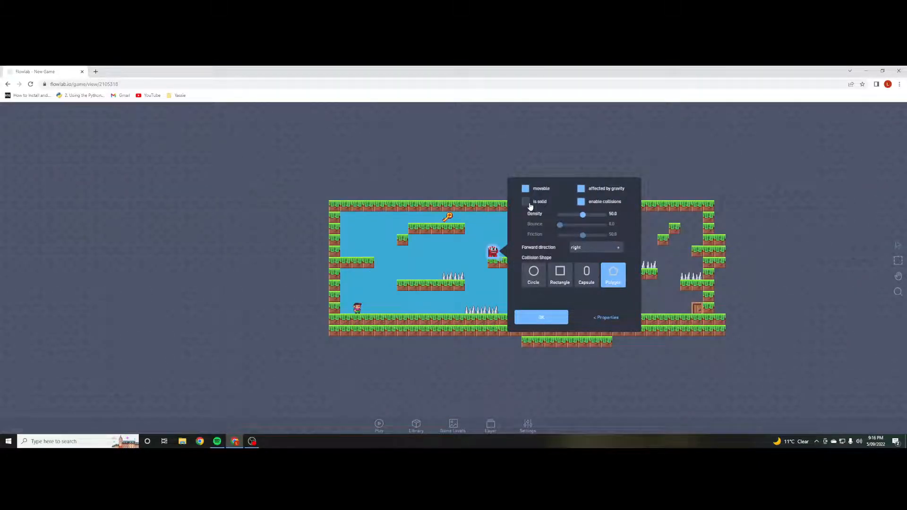
{"action": "left_click", "coordinate": [525, 201]}
{"action": "left_click", "coordinate": [542, 319]}
{"action": "left_click", "coordinate": [378, 423]}
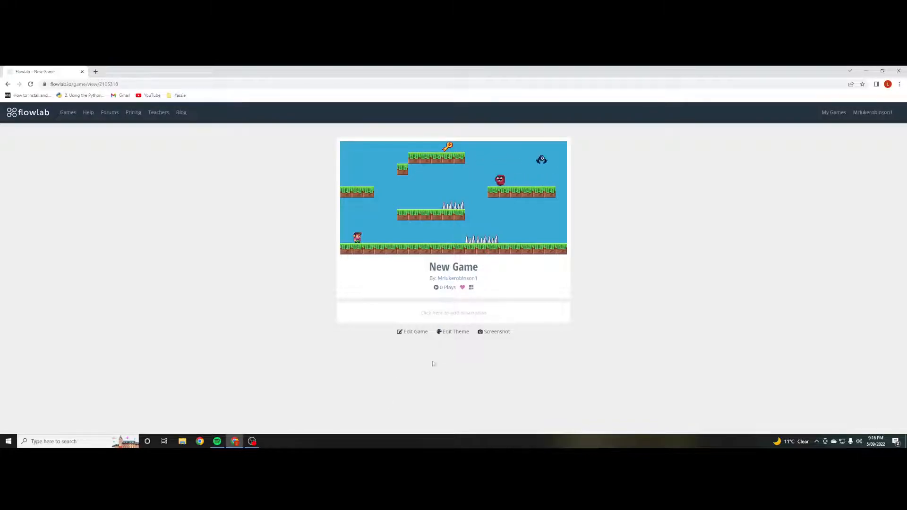
{"action": "left_click", "coordinate": [413, 331]}
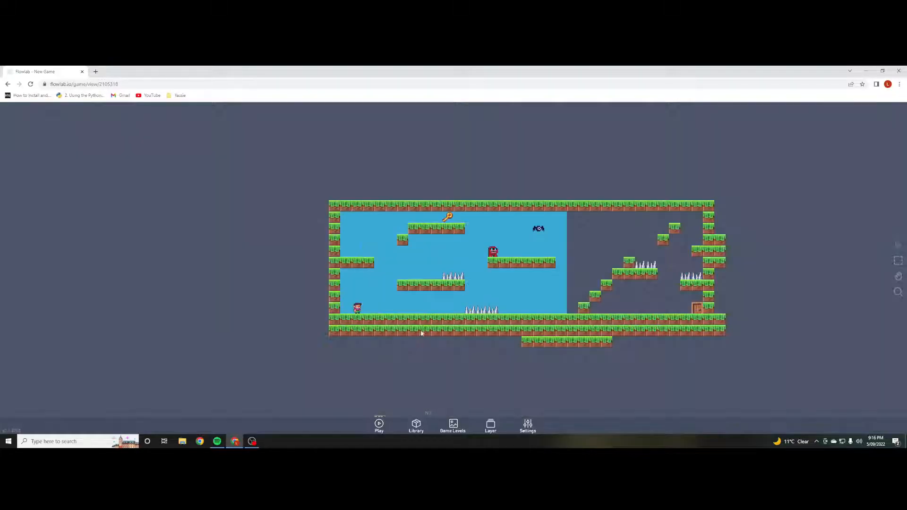
- Move the walker's two Collision triggers up and set the upper one to the Player type with the Top side turned off
{"action": "left_click", "coordinate": [493, 251]}
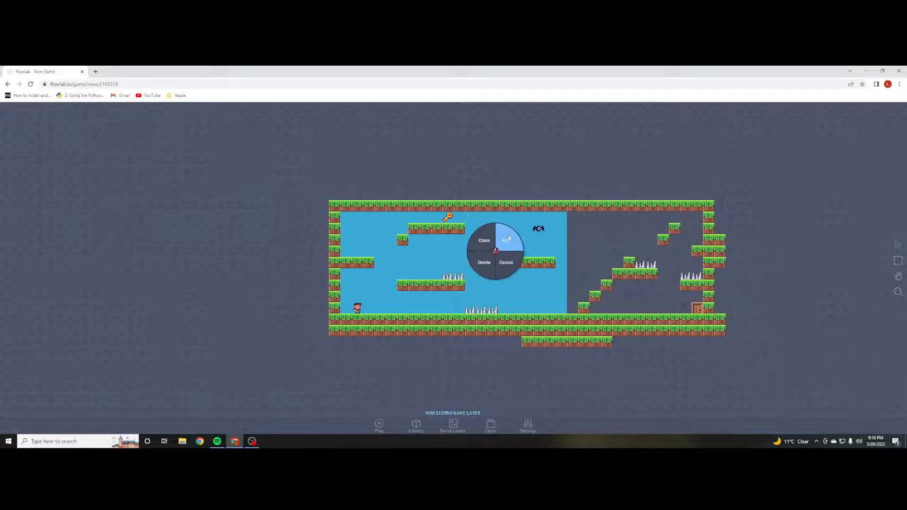
{"action": "left_click", "coordinate": [512, 233]}
{"action": "left_click", "coordinate": [597, 191]}
{"action": "left_click_drag", "start_coordinate": [388, 349], "coordinate": [379, 325]}
{"action": "left_click_drag", "start_coordinate": [379, 394], "coordinate": [380, 373]}
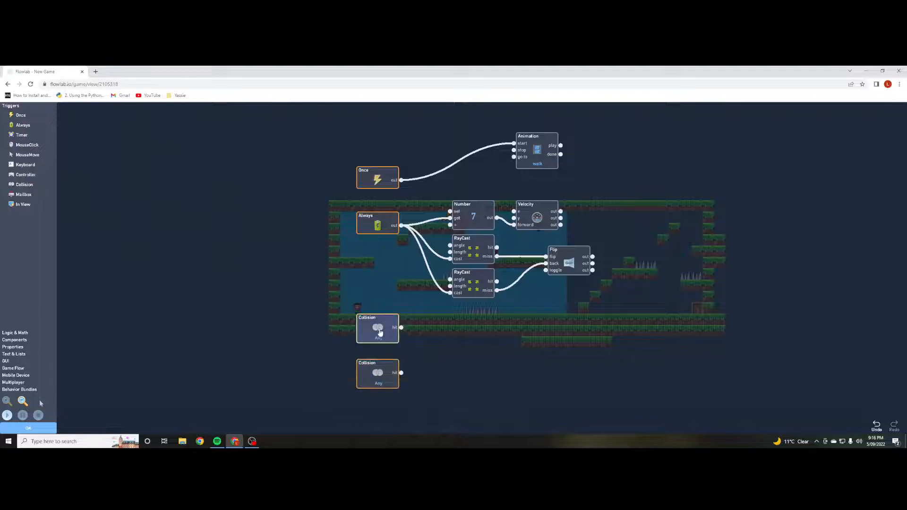
{"action": "left_click", "coordinate": [379, 337]}
{"action": "scroll", "coordinate": [352, 277], "scroll_direction": "down", "scroll_amount": 2}
{"action": "left_click", "coordinate": [354, 271]}
{"action": "left_click", "coordinate": [336, 240]}
{"action": "left_click", "coordinate": [354, 297]}
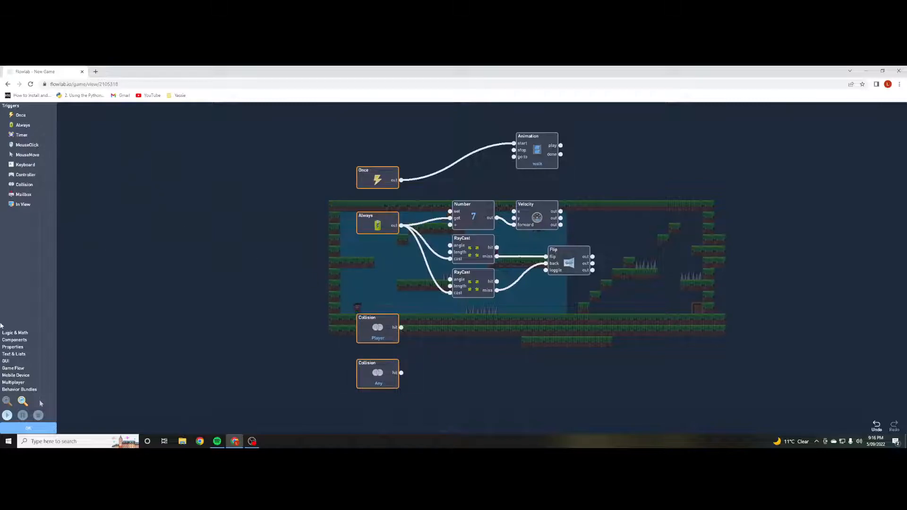
- Add a Restart Game behavior beside the upper Collision and connect the Collision's hit to its go input
{"action": "left_click", "coordinate": [15, 347]}
{"action": "left_click", "coordinate": [16, 353]}
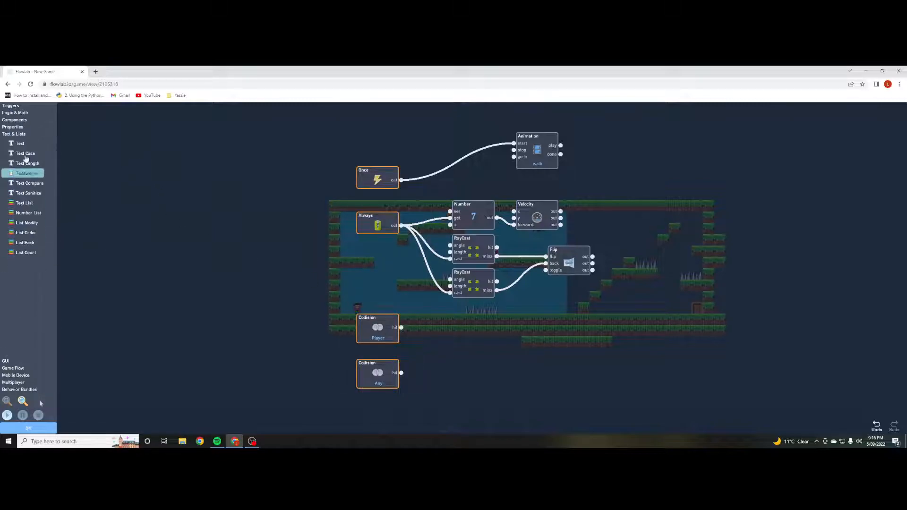
{"action": "left_click", "coordinate": [15, 120]}
{"action": "left_click", "coordinate": [13, 369]}
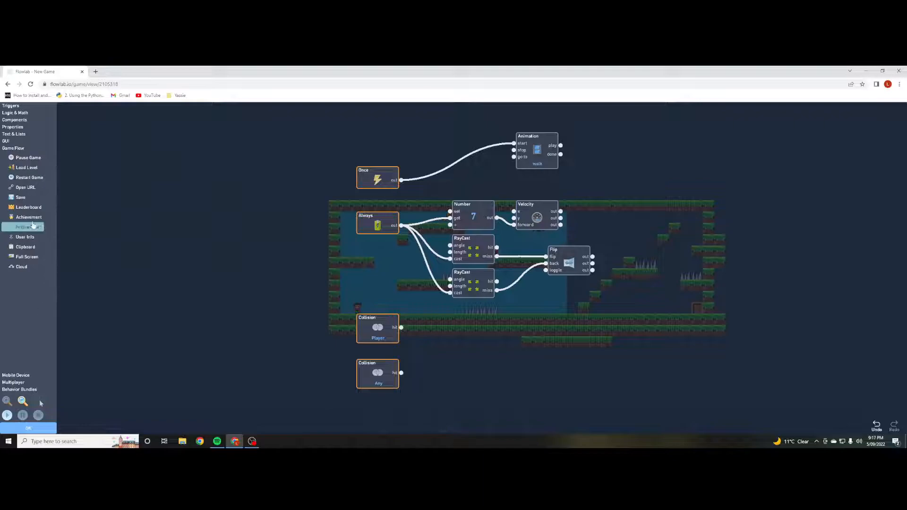
{"action": "left_click", "coordinate": [29, 177]}
{"action": "left_click_drag", "start_coordinate": [473, 272], "coordinate": [472, 340]}
{"action": "left_click_drag", "start_coordinate": [401, 328], "coordinate": [450, 338]}
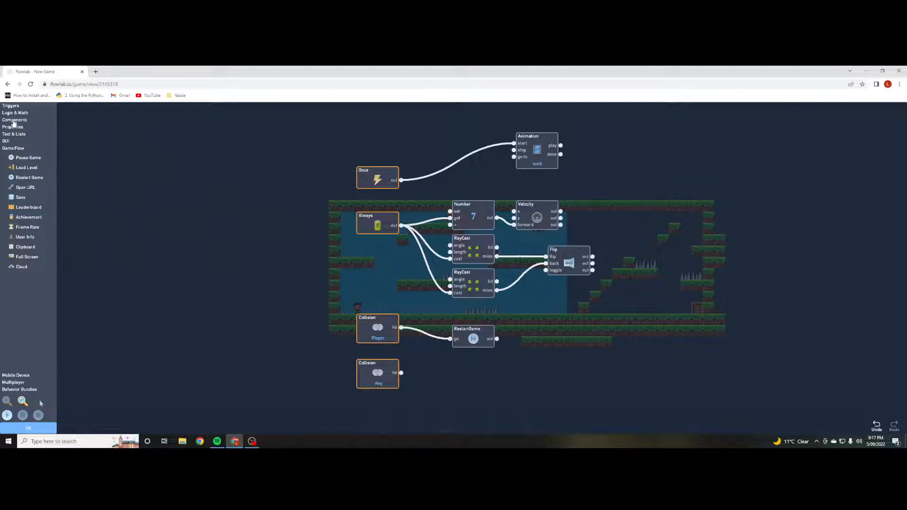
- Add a Destroyer behavior below RestartGame and connect the lower Collision's hit to its destroy input
{"action": "left_click", "coordinate": [14, 120]}
{"action": "left_click", "coordinate": [25, 208]}
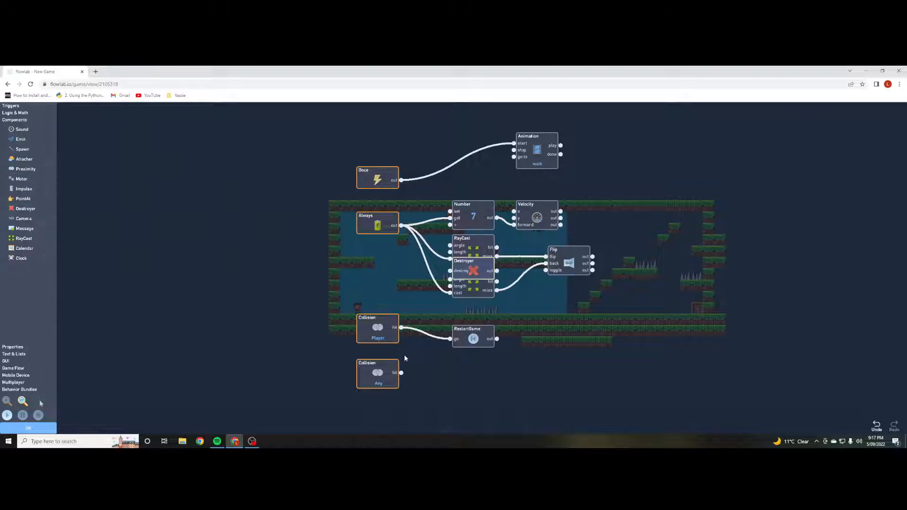
{"action": "left_click_drag", "start_coordinate": [480, 273], "coordinate": [450, 384]}
- Configure the lower Collision to detect the Player type with the Left and Right sides turned off
{"action": "left_click", "coordinate": [377, 374]}
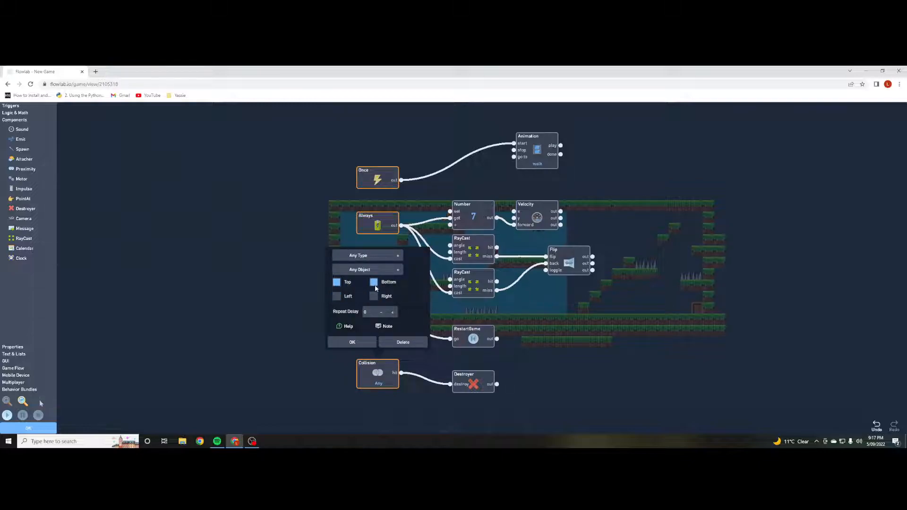
{"action": "left_click", "coordinate": [364, 255]}
{"action": "scroll", "coordinate": [361, 310], "scroll_direction": "down", "scroll_amount": 3}
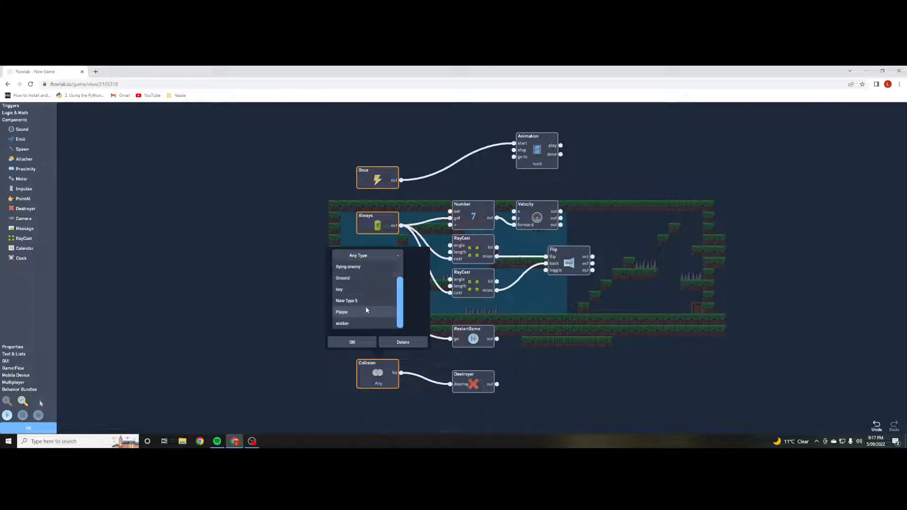
{"action": "left_click", "coordinate": [367, 311]}
{"action": "left_click", "coordinate": [352, 341]}
{"action": "left_click", "coordinate": [474, 372]}
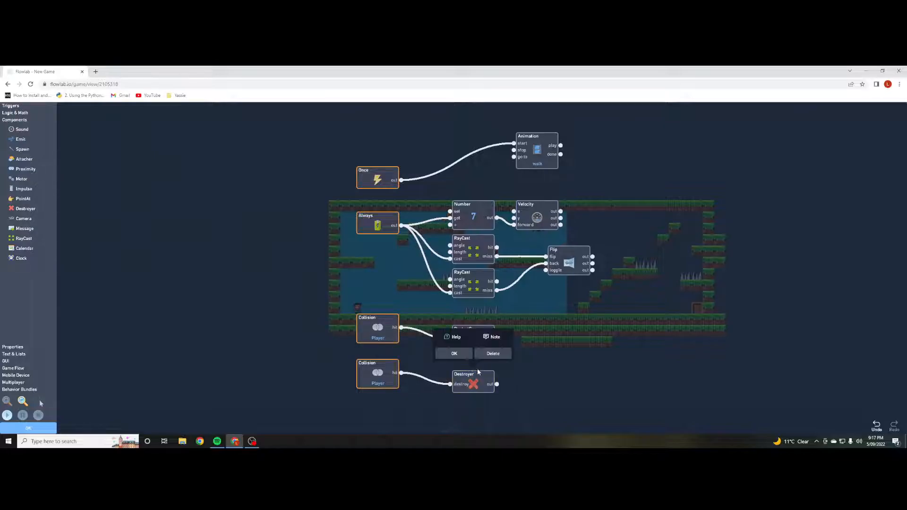
{"action": "left_click", "coordinate": [468, 353]}
- Test-run the walker's behaviors, stop the run and return to the level
{"action": "left_click", "coordinate": [7, 415]}
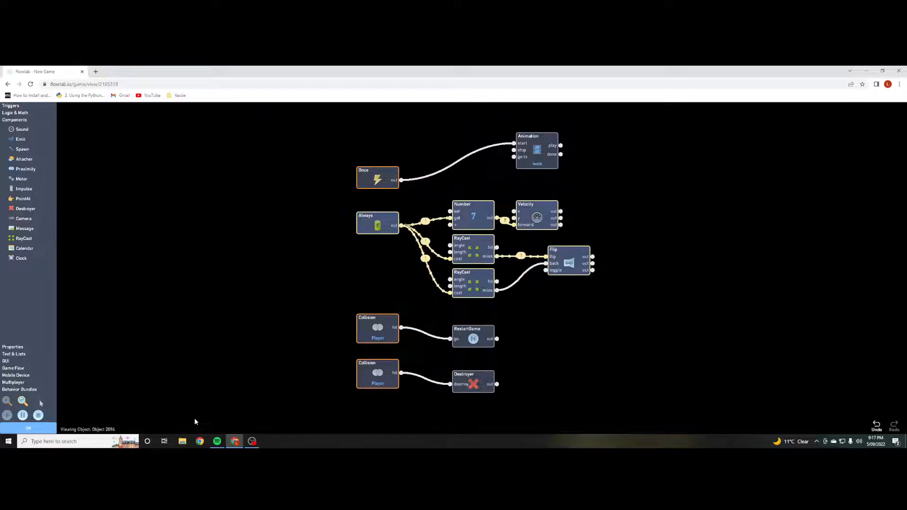
{"action": "left_click", "coordinate": [38, 416]}
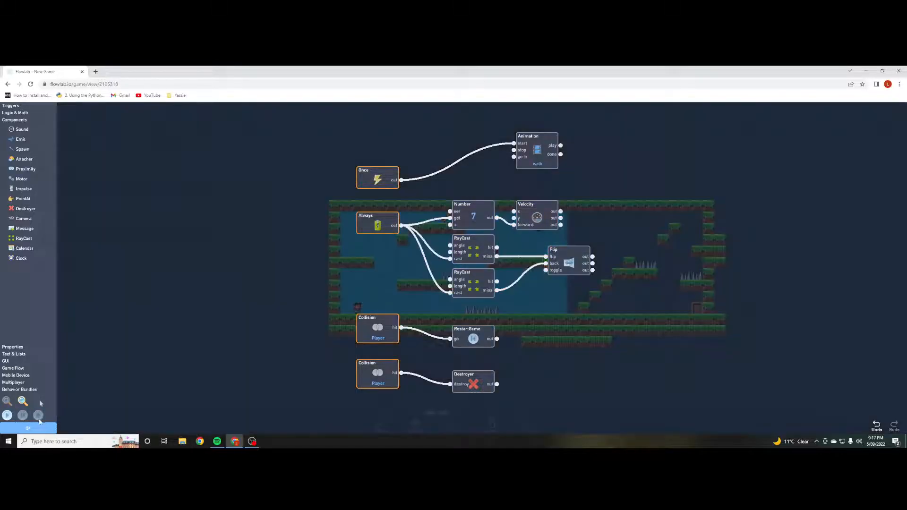
{"action": "left_click", "coordinate": [36, 425]}
{"action": "left_click", "coordinate": [518, 316]}
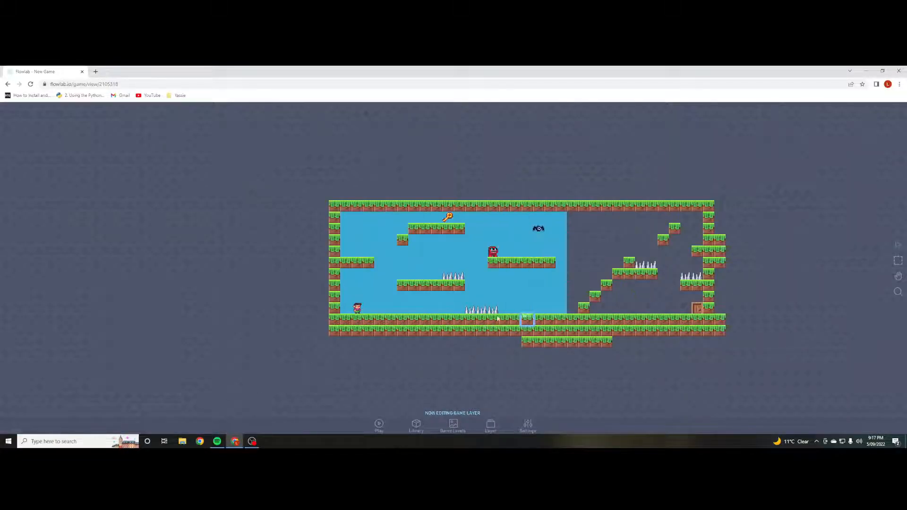
- Set the player's collision shape to Polygon in its physics settings
{"action": "left_click", "coordinate": [357, 308]}
{"action": "left_click", "coordinate": [367, 290]}
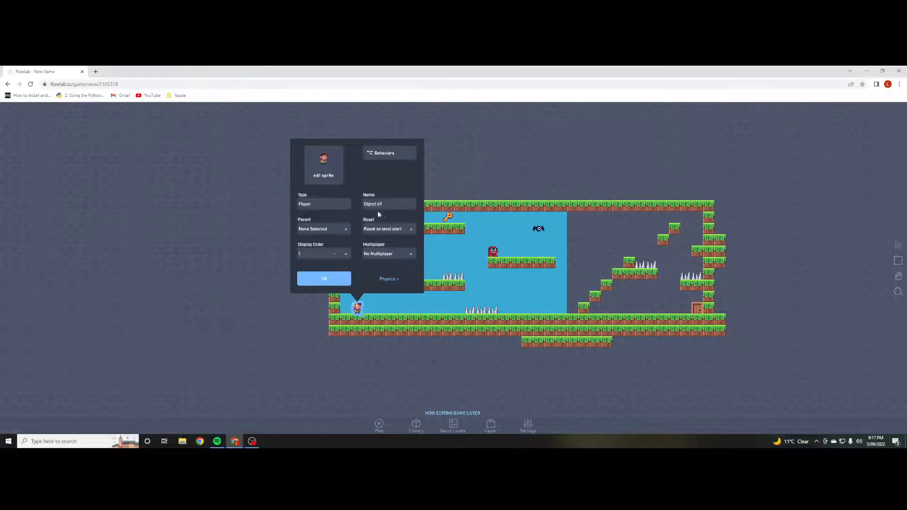
{"action": "left_click", "coordinate": [388, 279]}
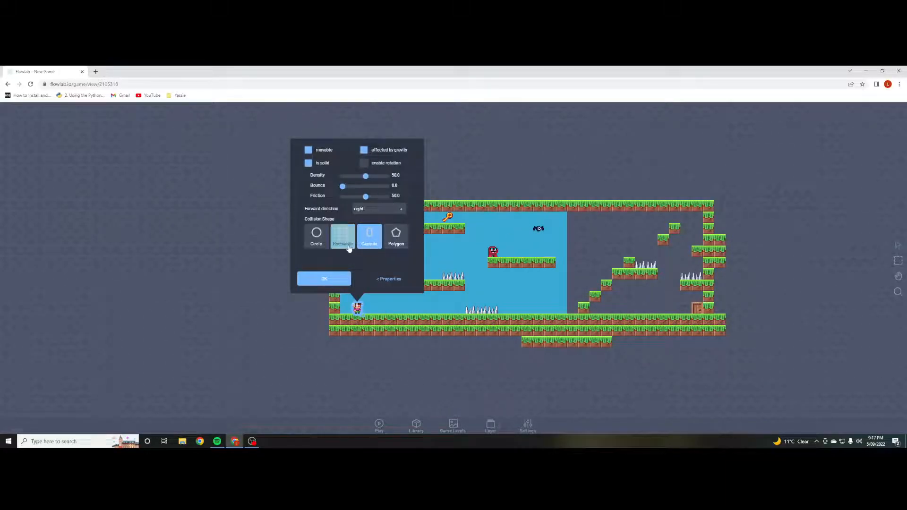
{"action": "left_click", "coordinate": [394, 236]}
{"action": "left_click", "coordinate": [330, 280]}
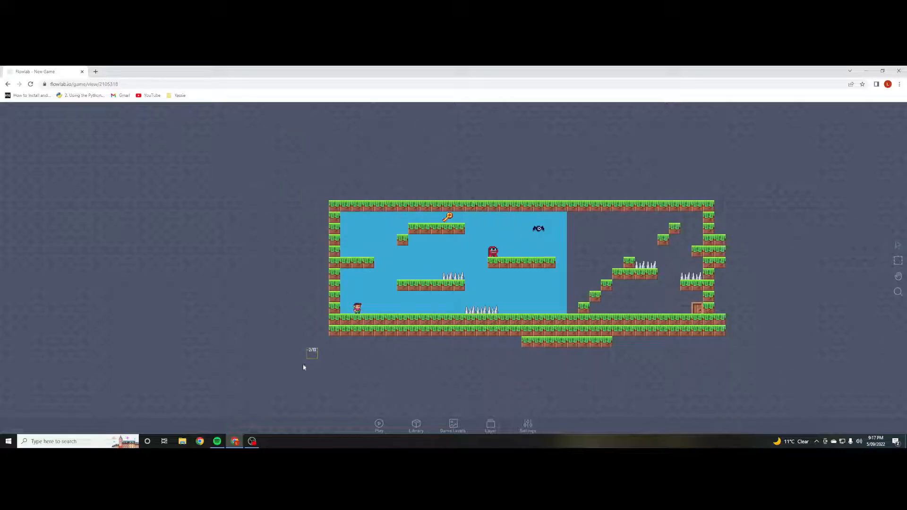
- Play-test the game by moving and jumping the player across the platforms towards the walking enemy, and return to editing
{"action": "left_click", "coordinate": [379, 424]}
{"action": "key", "text": "Right"}
{"action": "key", "text": "Up"}
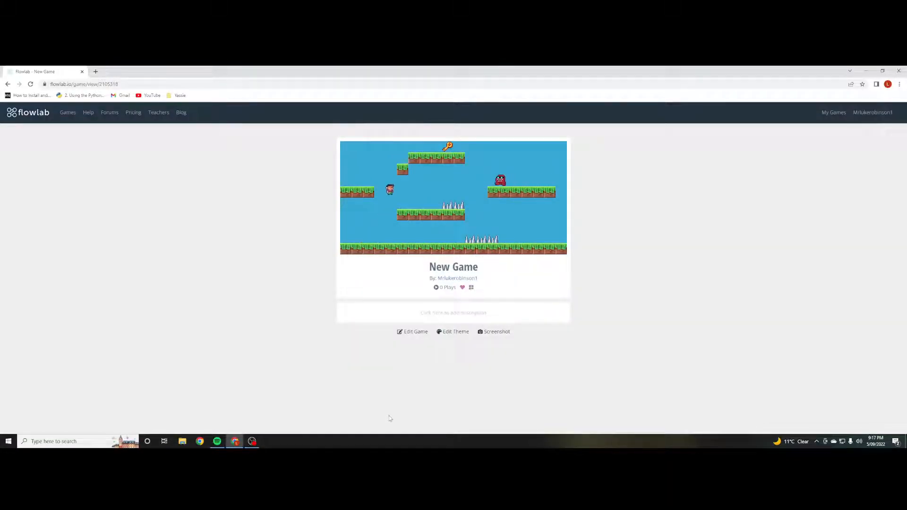
{"action": "key", "text": "Left"}
{"action": "key", "text": "Up"}
{"action": "key", "text": "Up"}
{"action": "key", "text": "Right"}
{"action": "key", "text": "Right"}
{"action": "key", "text": "Left"}
{"action": "key", "text": "Up"}
{"action": "key", "text": "Right"}
{"action": "key", "text": "Left"}
{"action": "key", "text": "Up"}
{"action": "key", "text": "Right"}
{"action": "key", "text": "Up"}
{"action": "key", "text": "Up"}
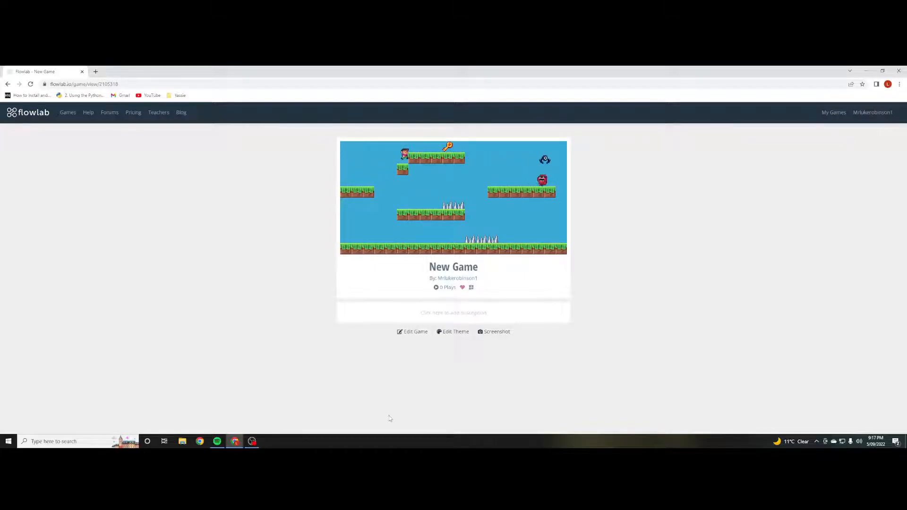
{"action": "key", "text": "Right"}
{"action": "key", "text": "Right"}
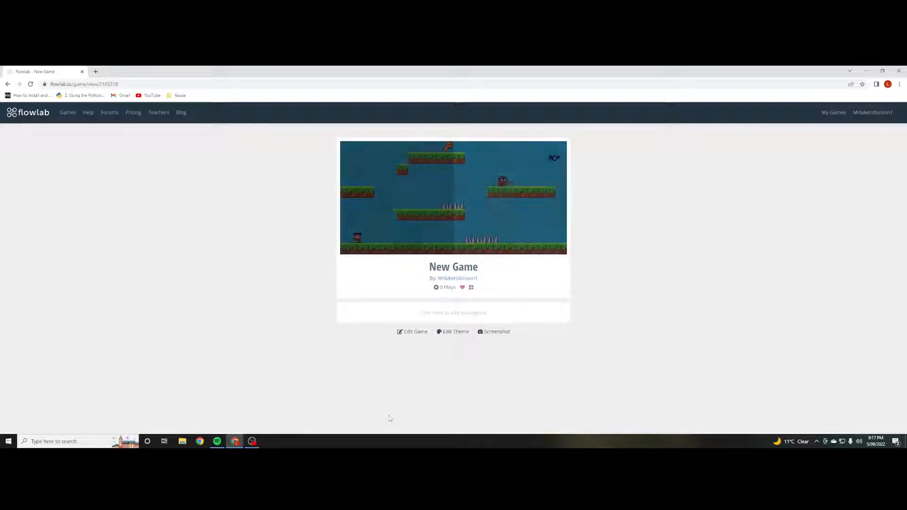
{"action": "left_click", "coordinate": [415, 332]}
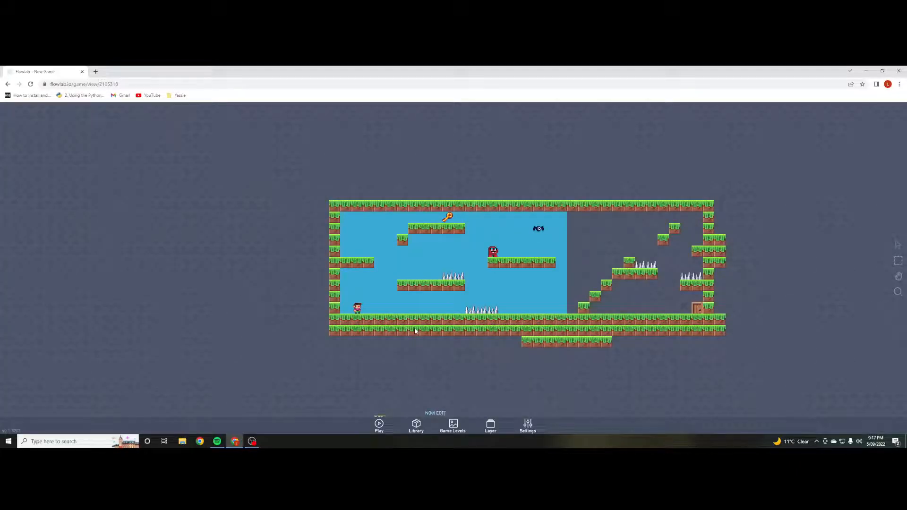
- Look over the player's behaviors and return to its properties
{"action": "left_click", "coordinate": [355, 305]}
{"action": "left_click", "coordinate": [372, 304]}
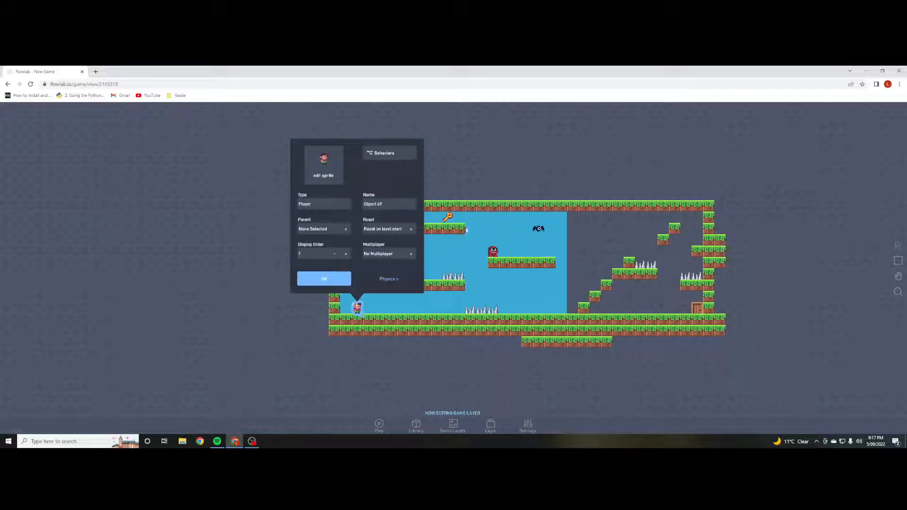
{"action": "left_click", "coordinate": [391, 152]}
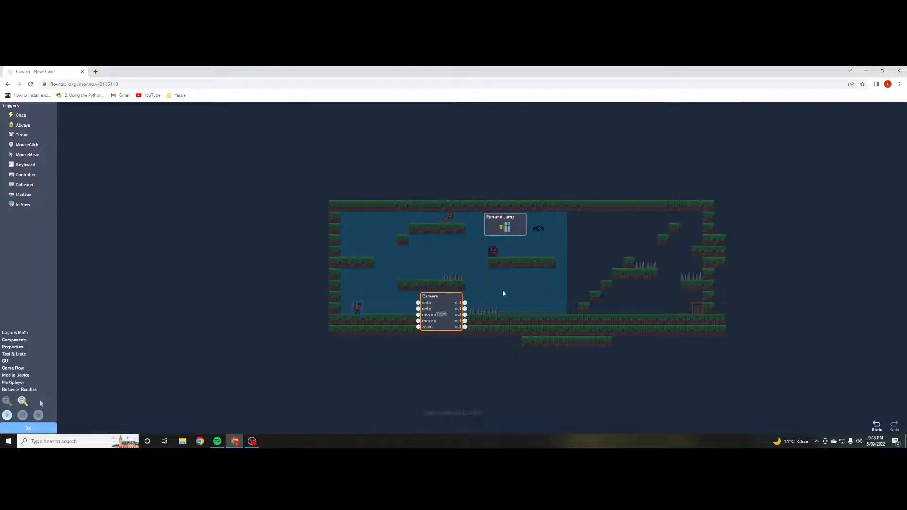
{"action": "left_click", "coordinate": [505, 226]}
{"action": "left_click", "coordinate": [487, 195]}
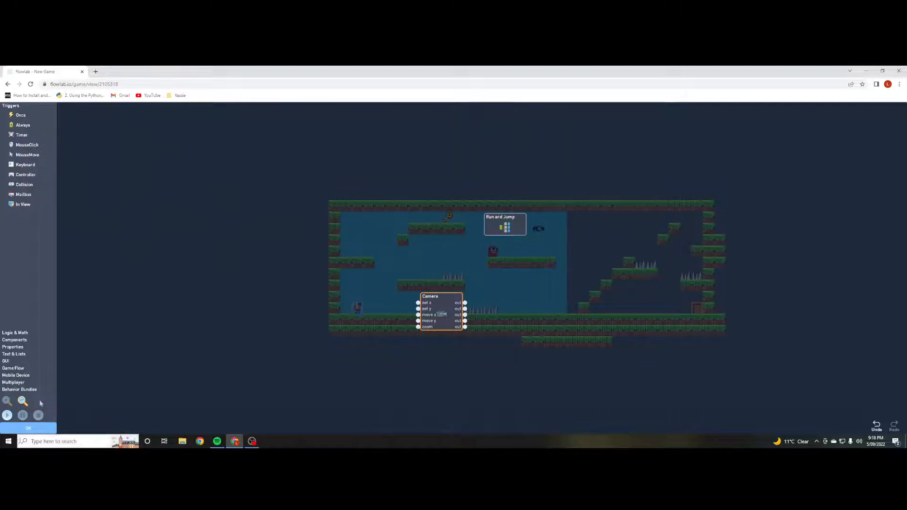
{"action": "left_click", "coordinate": [23, 428]}
- Set the player's collision shape to Capsule in its physics settings
{"action": "left_click", "coordinate": [388, 279]}
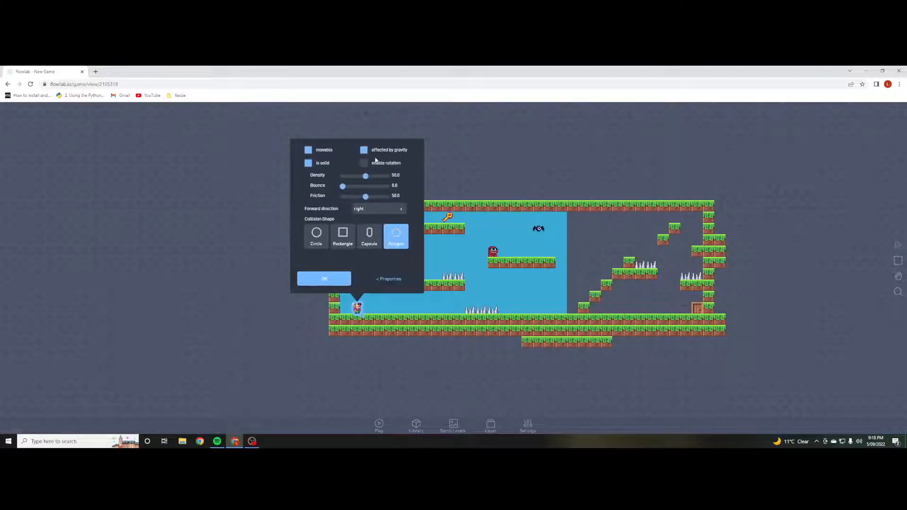
{"action": "left_click", "coordinate": [370, 235]}
{"action": "left_click", "coordinate": [321, 281]}
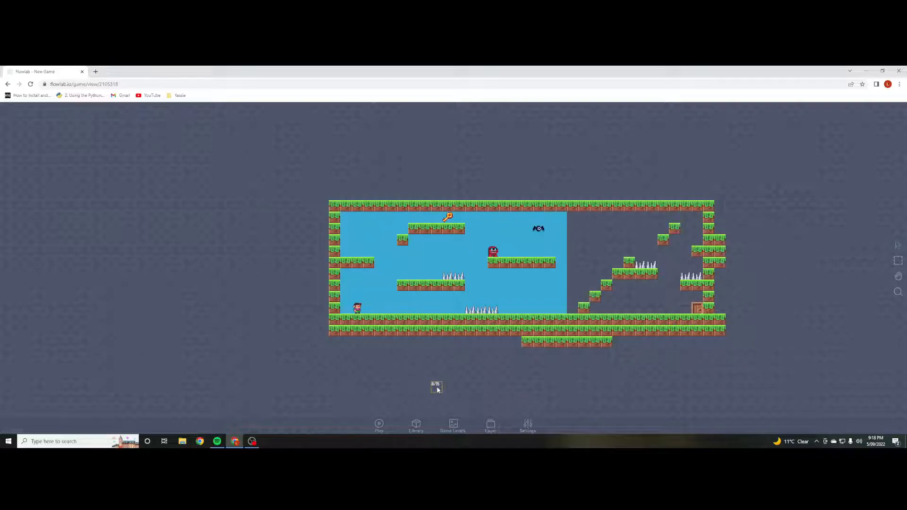
- Clone the walker onto the ground under the stair-shaped platforms, play-test the level and return to editing
{"action": "left_click", "coordinate": [496, 253]}
{"action": "left_click", "coordinate": [482, 240]}
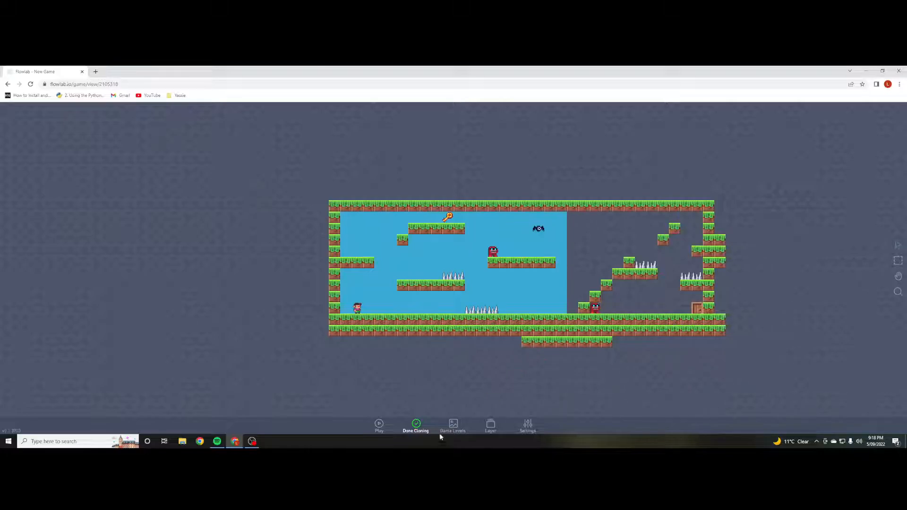
{"action": "left_click", "coordinate": [416, 427]}
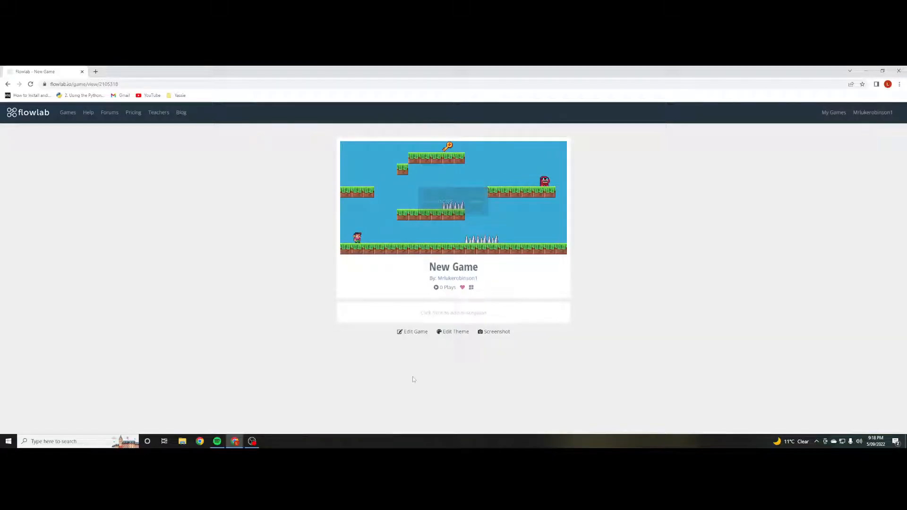
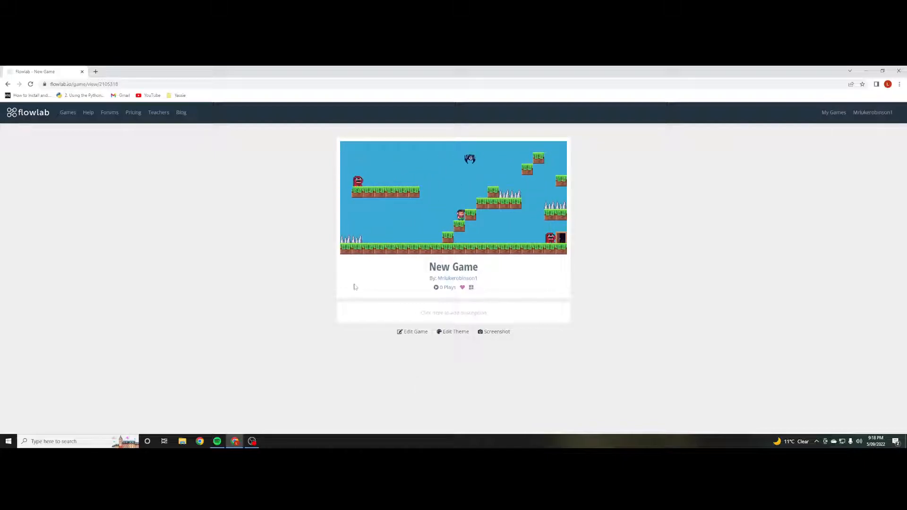
{"action": "left_click", "coordinate": [413, 331]}
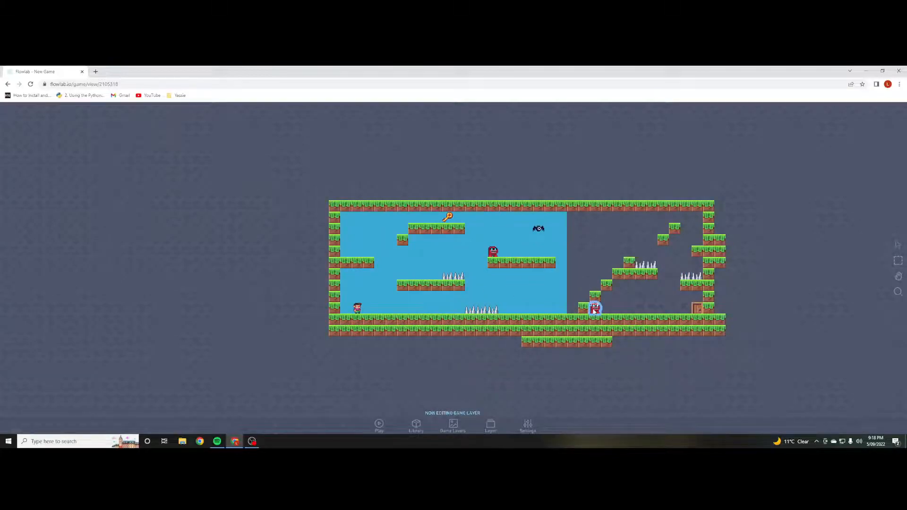
- Open the cloned walker's behaviors and rearrange the Always, Number, RayCast and Flip blocks to make room beneath the RayCasts
{"action": "left_click", "coordinate": [594, 309]}
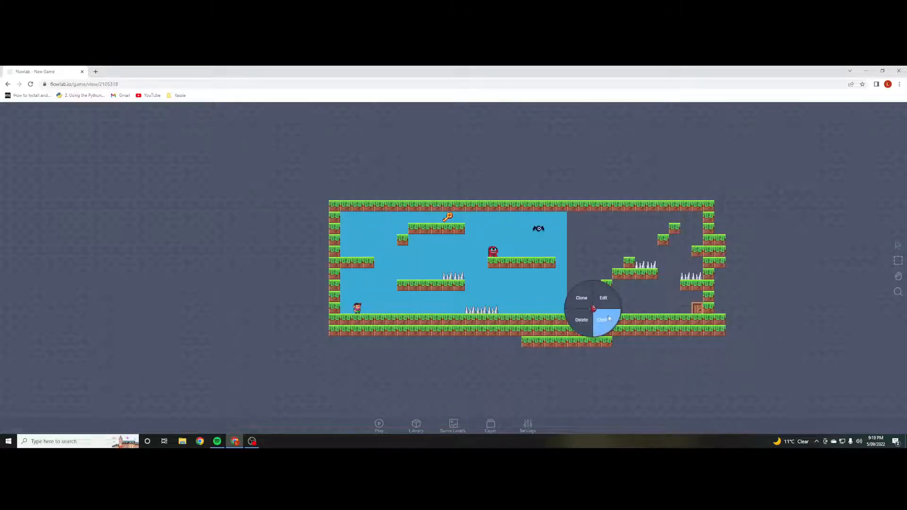
{"action": "left_click", "coordinate": [613, 305]}
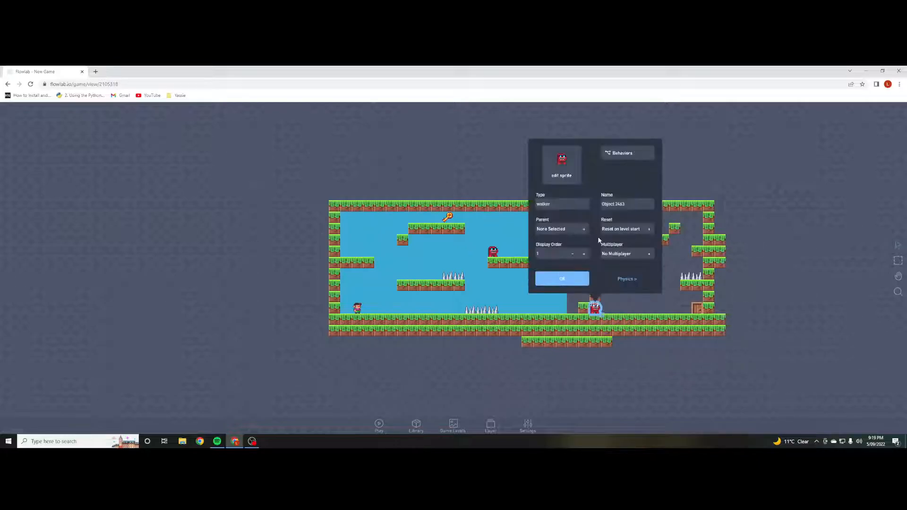
{"action": "left_click", "coordinate": [622, 155]}
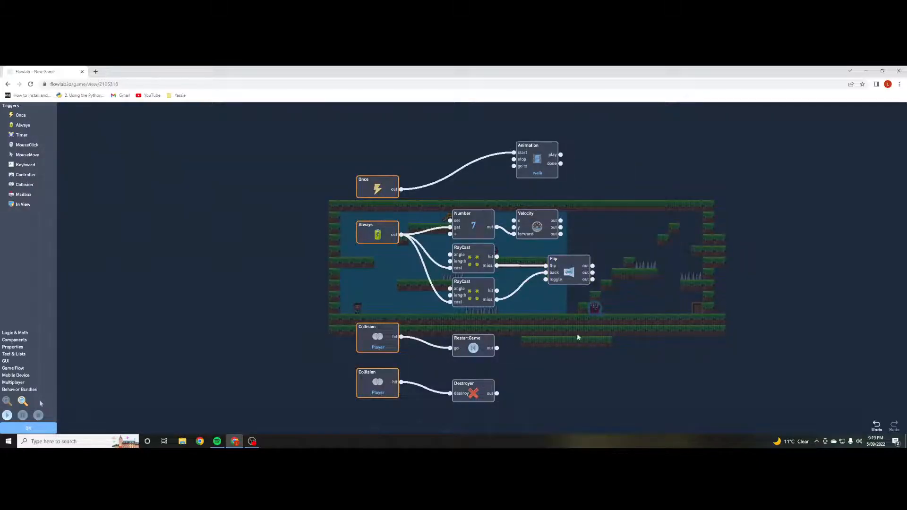
{"action": "left_click_drag", "start_coordinate": [392, 225], "coordinate": [583, 215]}
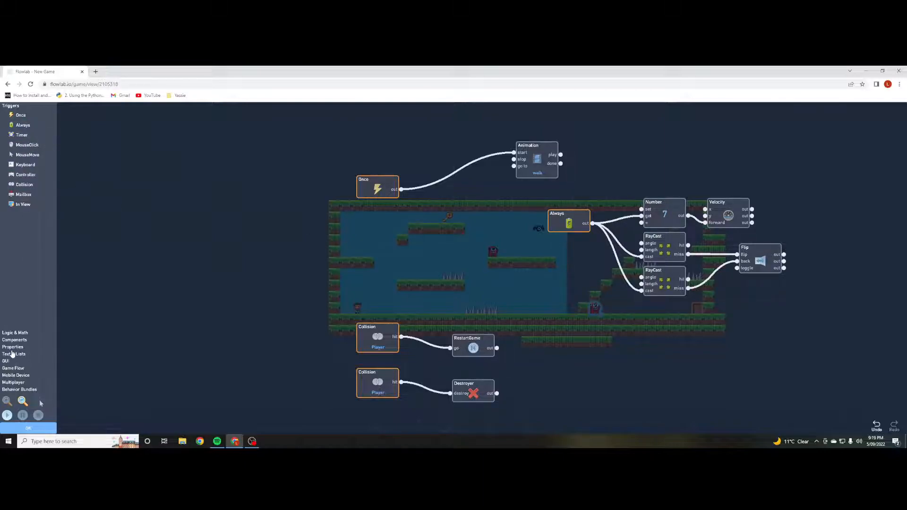
{"action": "left_click_drag", "start_coordinate": [551, 229], "coordinate": [455, 239]}
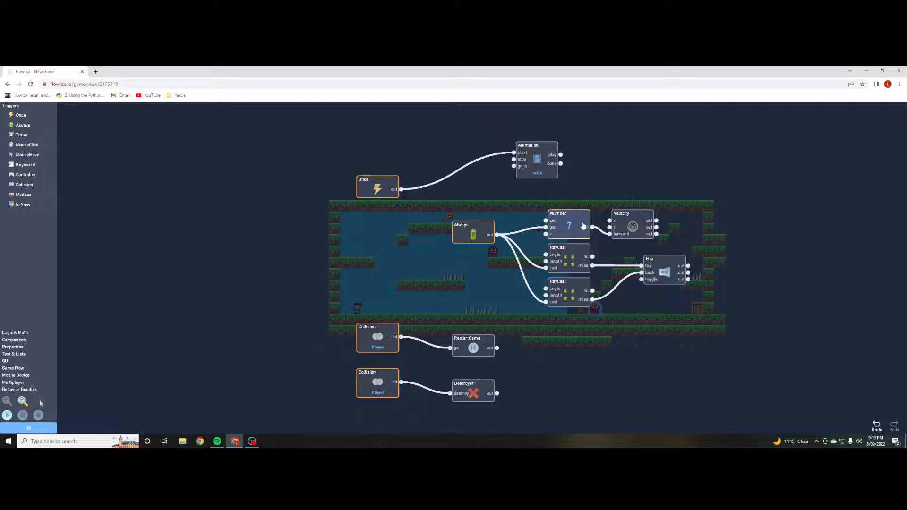
{"action": "left_click_drag", "start_coordinate": [580, 229], "coordinate": [613, 205]}
{"action": "left_click_drag", "start_coordinate": [579, 260], "coordinate": [612, 248]}
{"action": "left_click_drag", "start_coordinate": [570, 299], "coordinate": [599, 289]}
{"action": "left_click_drag", "start_coordinate": [743, 260], "coordinate": [705, 268]}
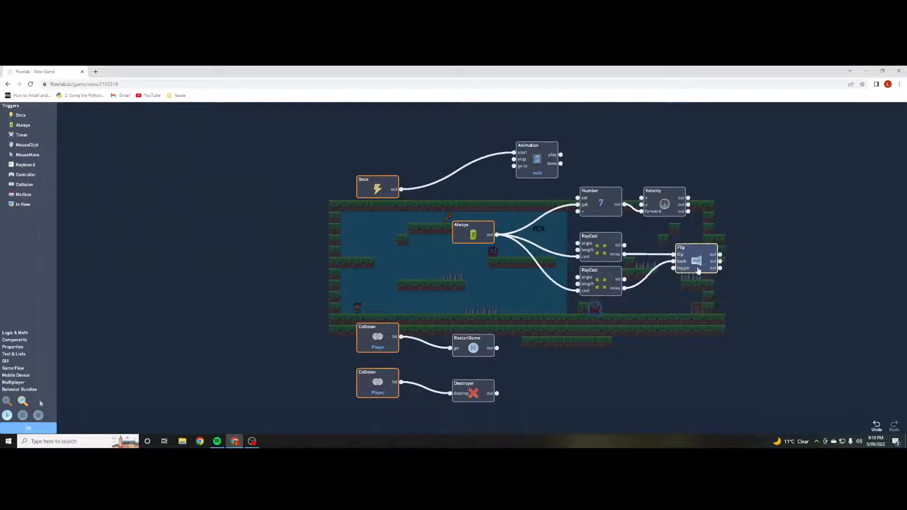
- Add two more RayCast blocks below the existing pair and connect the Always output to their cast inputs
{"action": "left_click", "coordinate": [13, 348]}
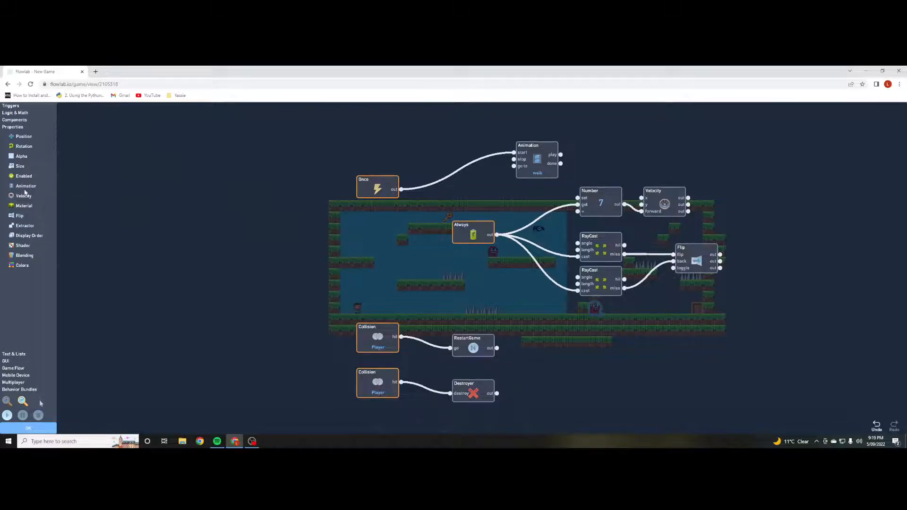
{"action": "left_click", "coordinate": [17, 113]}
{"action": "left_click", "coordinate": [14, 340]}
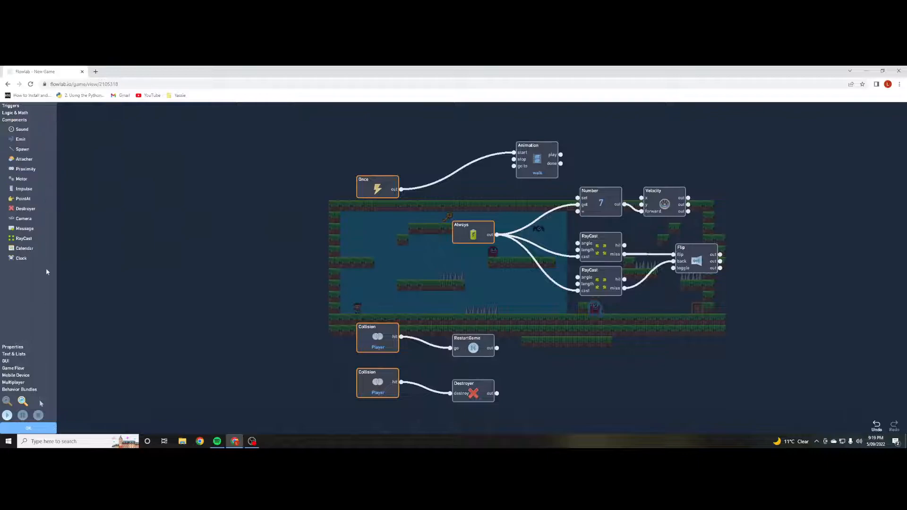
{"action": "left_click", "coordinate": [23, 238]}
{"action": "left_click_drag", "start_coordinate": [477, 278], "coordinate": [603, 323]}
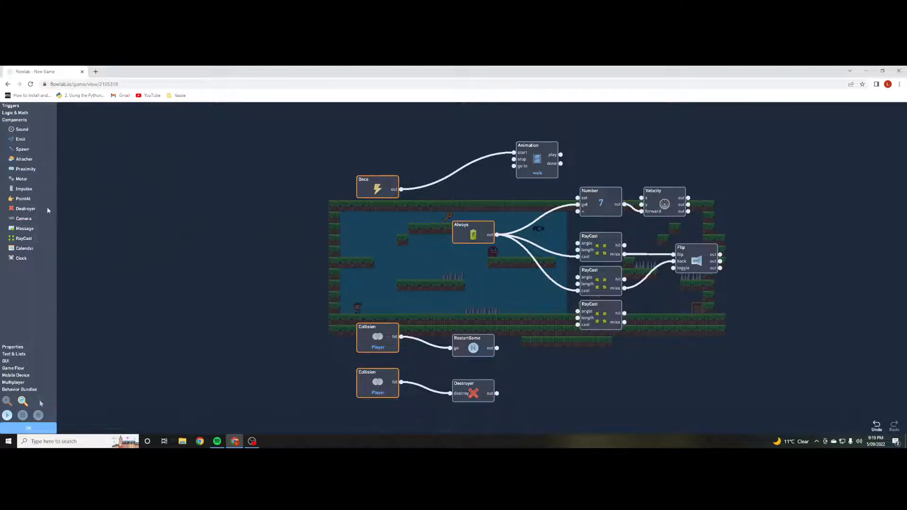
{"action": "left_click", "coordinate": [23, 238]}
{"action": "left_click_drag", "start_coordinate": [475, 276], "coordinate": [595, 351]}
{"action": "left_click_drag", "start_coordinate": [496, 234], "coordinate": [577, 358]}
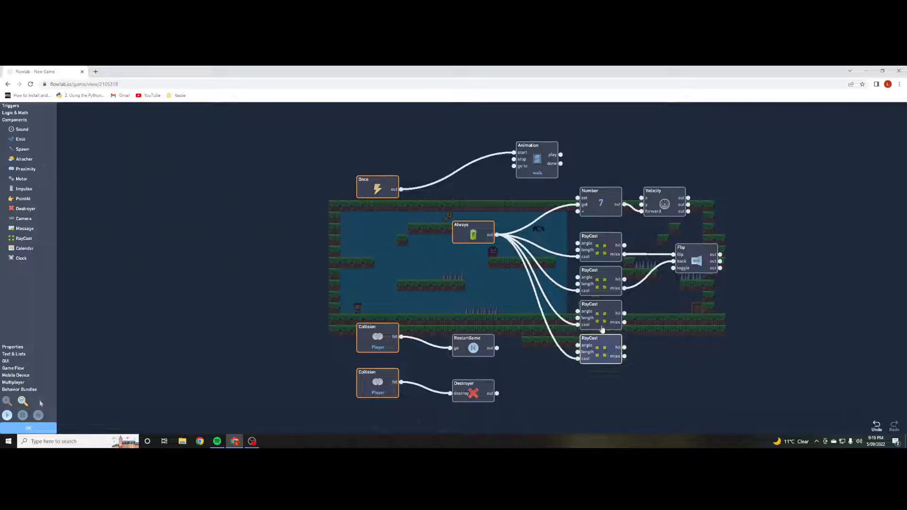
- Check the third RayCast's settings and connect the hit outputs of both new RayCasts to the Flip block's flip and back inputs
{"action": "left_click", "coordinate": [600, 314]}
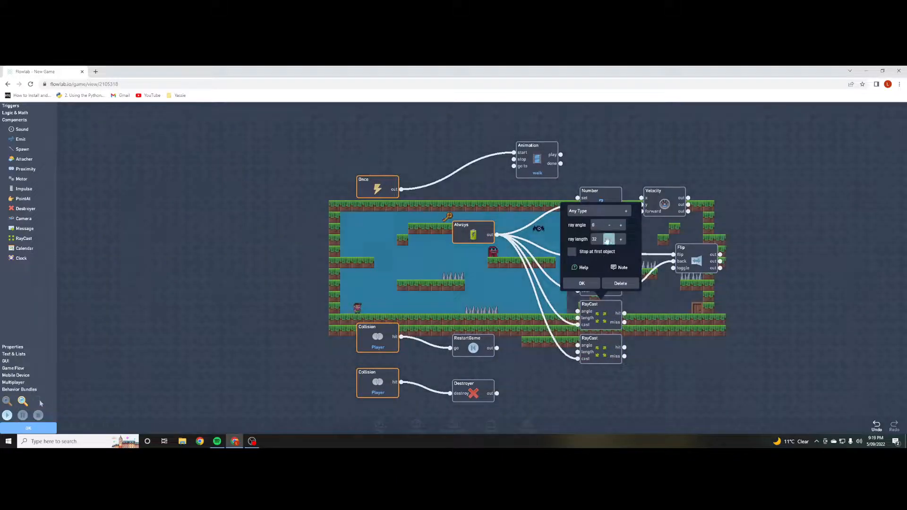
{"action": "left_click", "coordinate": [590, 285]}
{"action": "left_click_drag", "start_coordinate": [625, 313], "coordinate": [673, 260]}
{"action": "left_click_drag", "start_coordinate": [624, 347], "coordinate": [673, 261]}
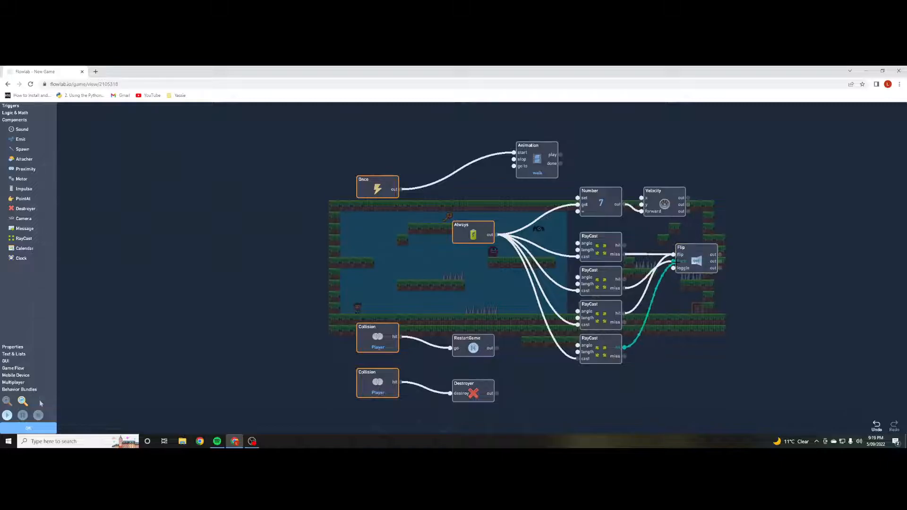
- Set the lowest RayCast's ray angle to 180 and return to the level
{"action": "left_click", "coordinate": [600, 350]}
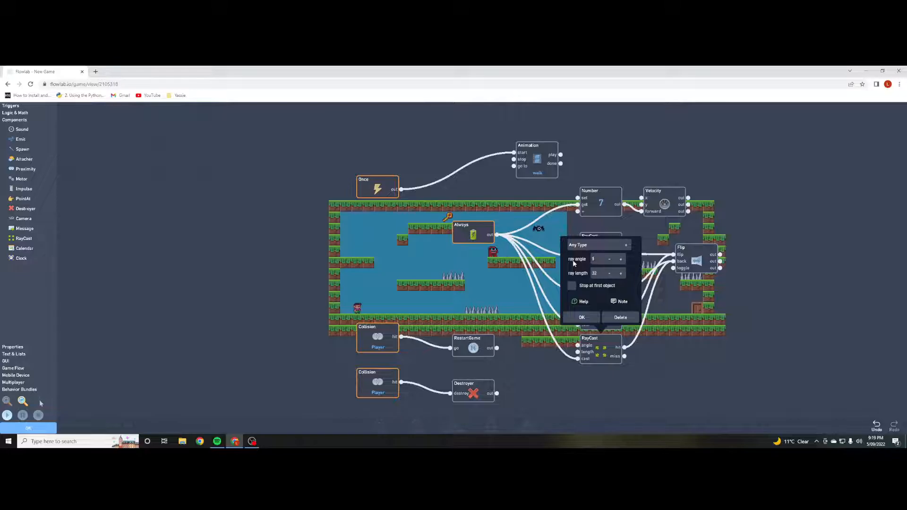
{"action": "left_click", "coordinate": [581, 317]}
{"action": "left_click", "coordinate": [41, 429]}
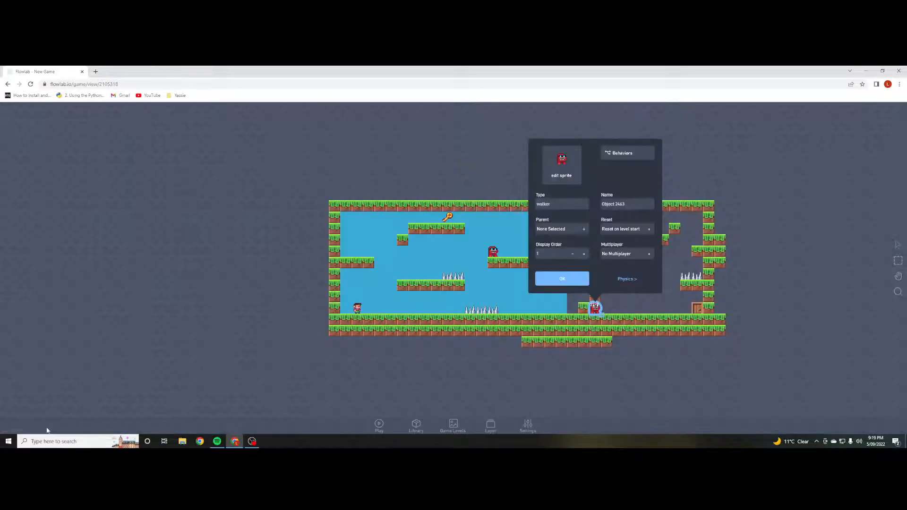
{"action": "left_click", "coordinate": [552, 279]}
- Play-test the game by jumping the player across the platforms and up the stairs near the cloned walker, and return to editing
{"action": "left_click", "coordinate": [378, 424]}
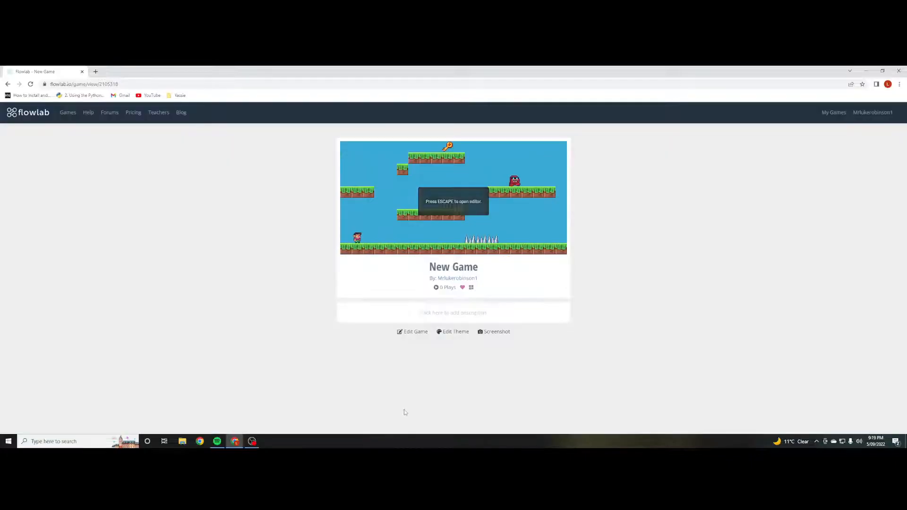
{"action": "key", "text": "Right"}
{"action": "key", "text": "space"}
{"action": "key", "text": "space"}
{"action": "key", "text": "Left"}
{"action": "key", "text": "Right"}
{"action": "key", "text": "space"}
{"action": "key", "text": "space"}
{"action": "key", "text": "Left"}
{"action": "key", "text": "Left"}
{"action": "key", "text": "Right"}
{"action": "key", "text": "Left"}
{"action": "key", "text": "Right"}
{"action": "key", "text": "Left"}
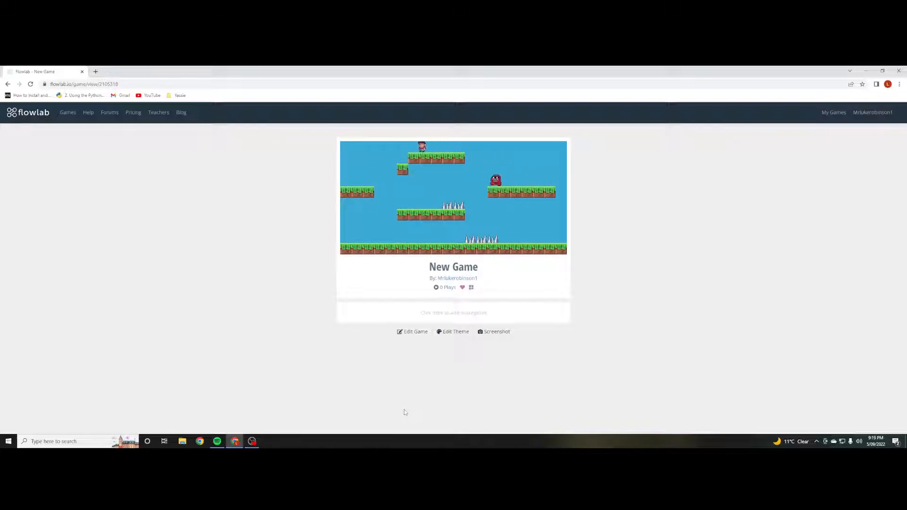
{"action": "key", "text": "Right"}
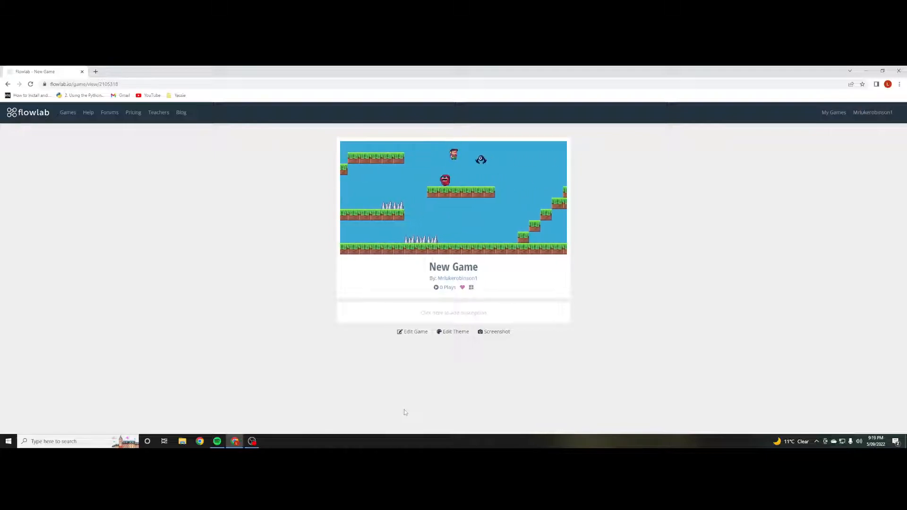
{"action": "key", "text": "Right"}
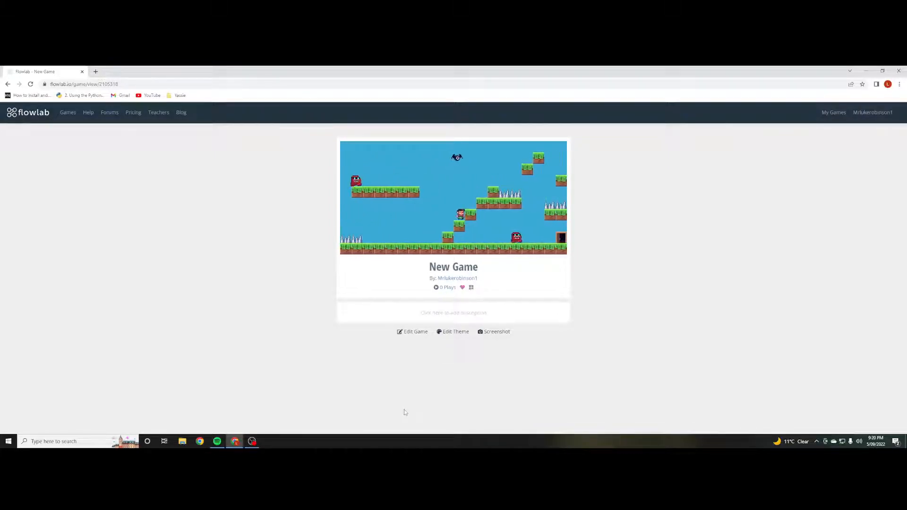
{"action": "key", "text": "Right"}
{"action": "key", "text": "Up"}
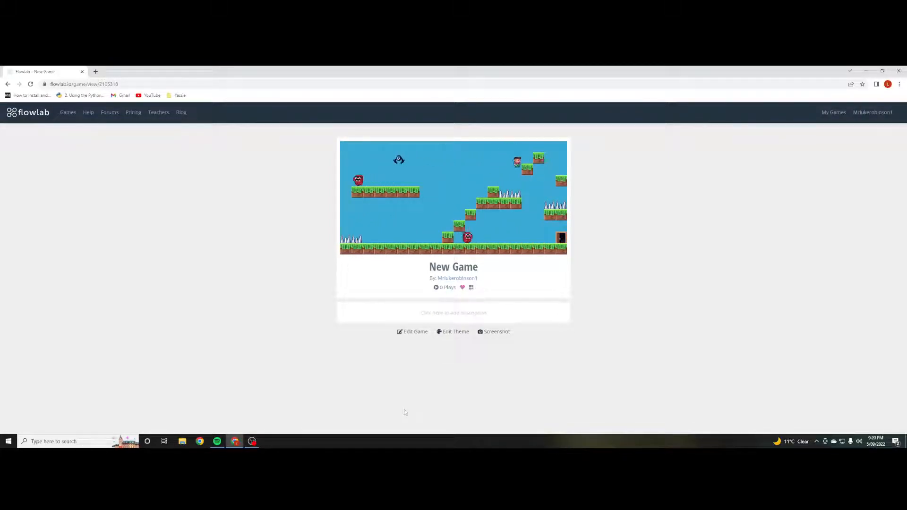
{"action": "left_click", "coordinate": [409, 332]}
- Increase the third RayCast's ray length in the cloned walker's behaviors and restrict its detection to the Ground type
{"action": "left_click", "coordinate": [596, 308]}
{"action": "left_click", "coordinate": [612, 301]}
{"action": "left_click", "coordinate": [625, 150]}
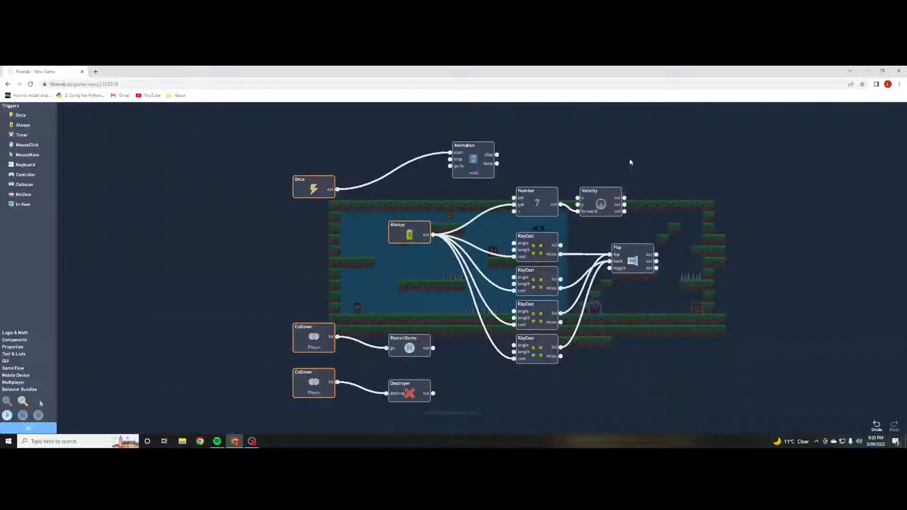
{"action": "left_click", "coordinate": [538, 284]}
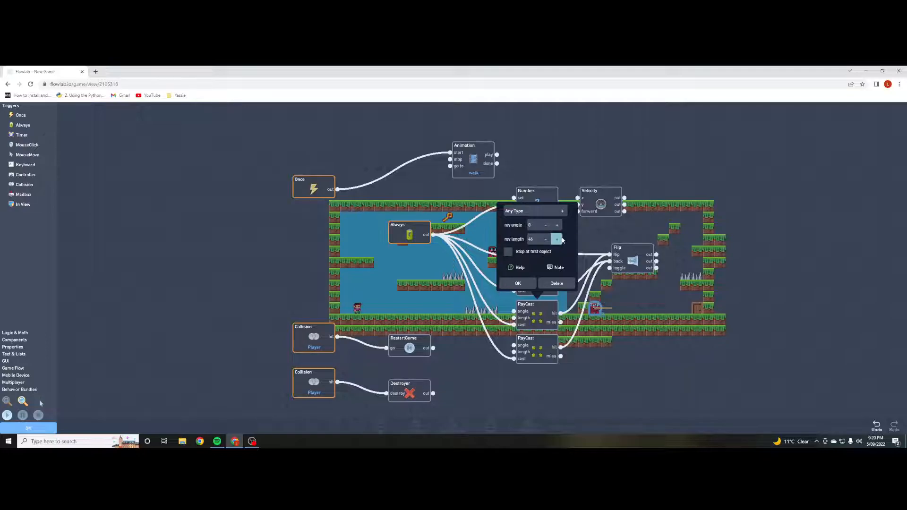
{"action": "left_click", "coordinate": [557, 239]}
{"action": "left_click", "coordinate": [538, 211]}
{"action": "left_click", "coordinate": [533, 233]}
{"action": "left_click", "coordinate": [539, 215]}
{"action": "left_click", "coordinate": [525, 258]}
{"action": "left_click", "coordinate": [518, 284]}
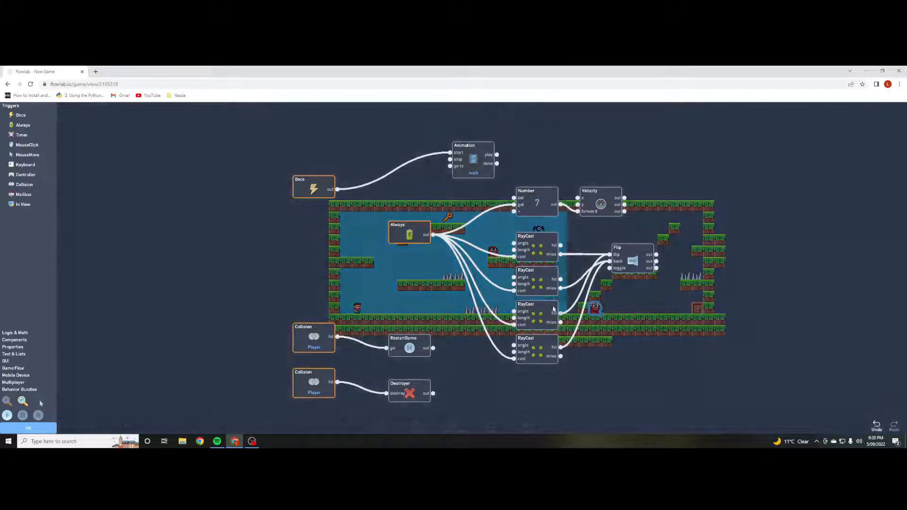
- Set the lowest RayCast's ray length to 48 and its detected type to Ground
{"action": "left_click", "coordinate": [539, 341]}
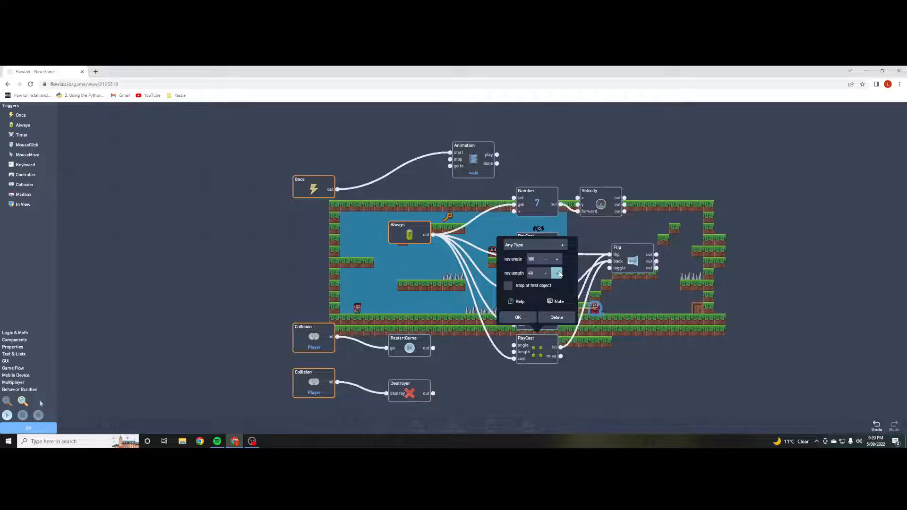
{"action": "left_click", "coordinate": [529, 245]}
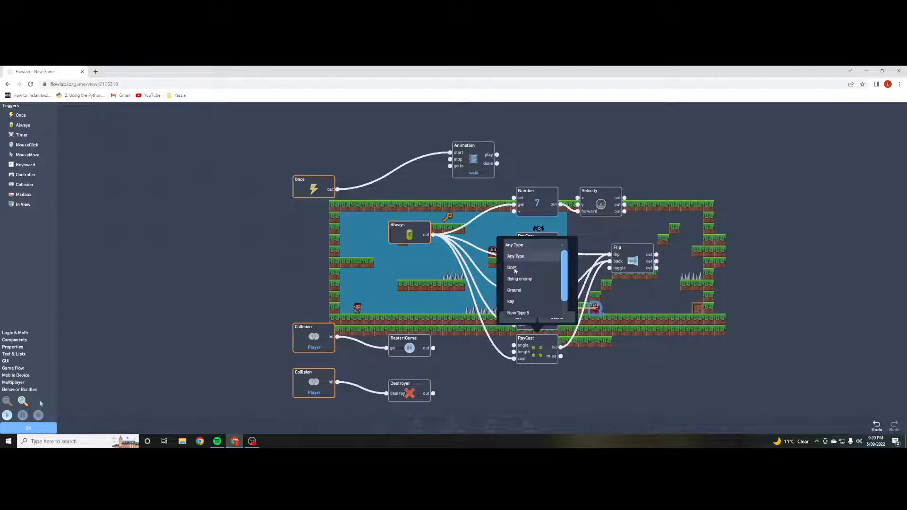
{"action": "left_click", "coordinate": [515, 289]}
{"action": "left_click", "coordinate": [518, 317]}
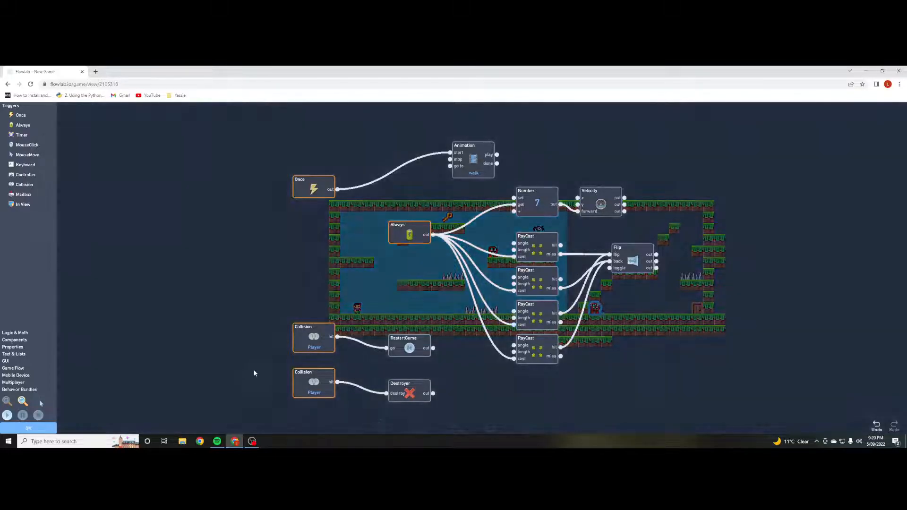
- Run the live preview of the cloned walker's behaviors, stop it, and leave the behavior editor
{"action": "left_click", "coordinate": [5, 416]}
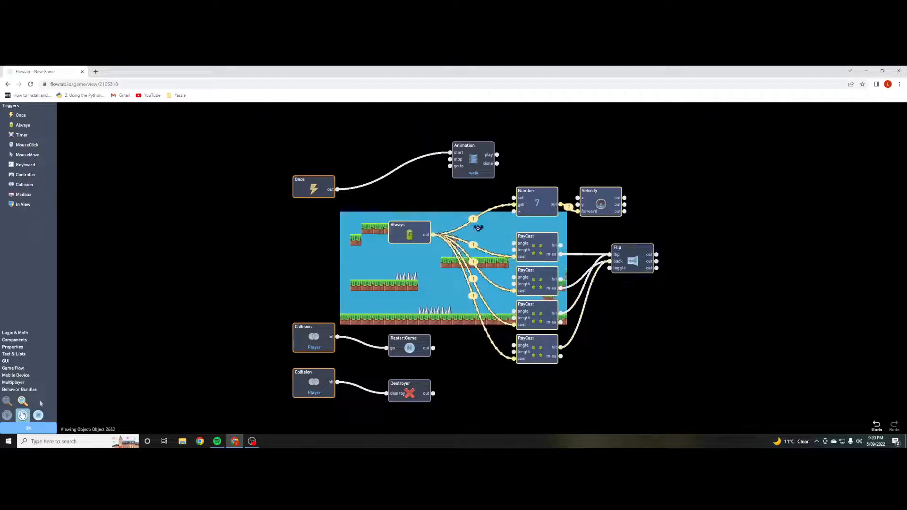
{"action": "left_click", "coordinate": [22, 414]}
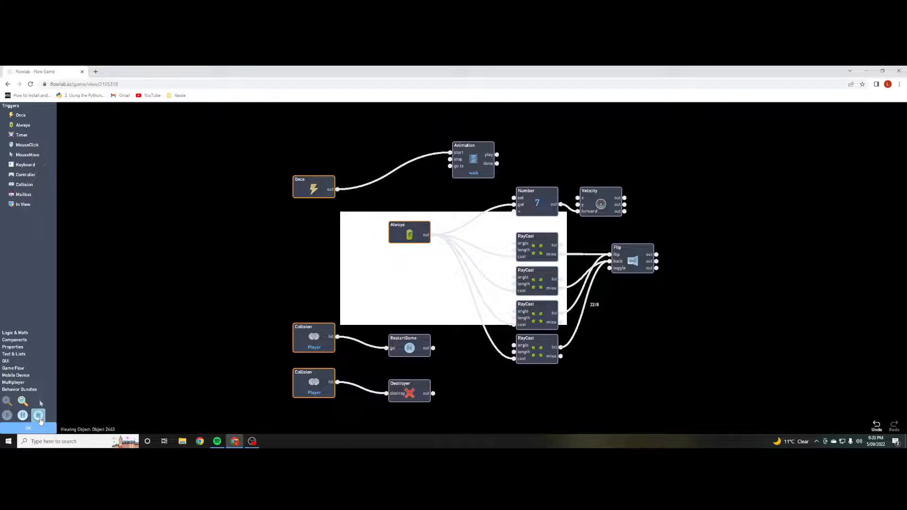
{"action": "left_click", "coordinate": [38, 415]}
{"action": "left_click", "coordinate": [29, 428]}
- Load Level 1 back into the level editor
{"action": "left_click", "coordinate": [565, 284]}
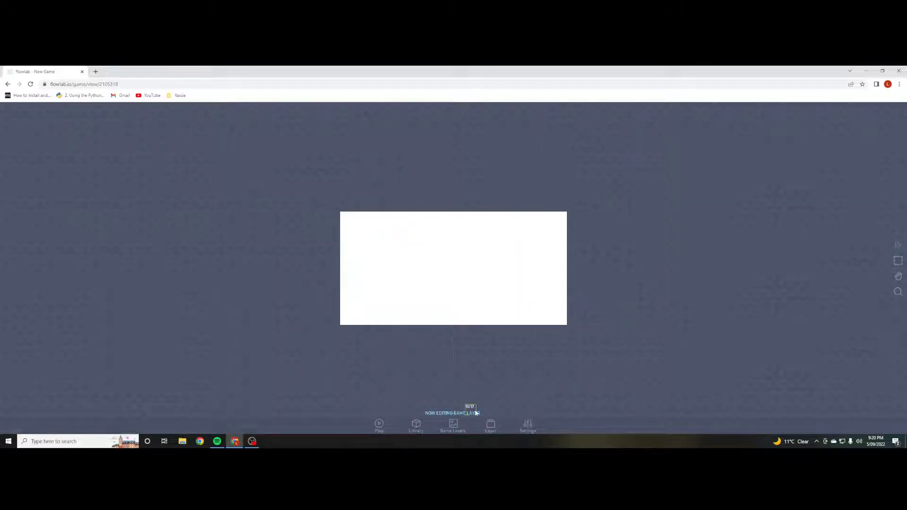
{"action": "left_click", "coordinate": [456, 424]}
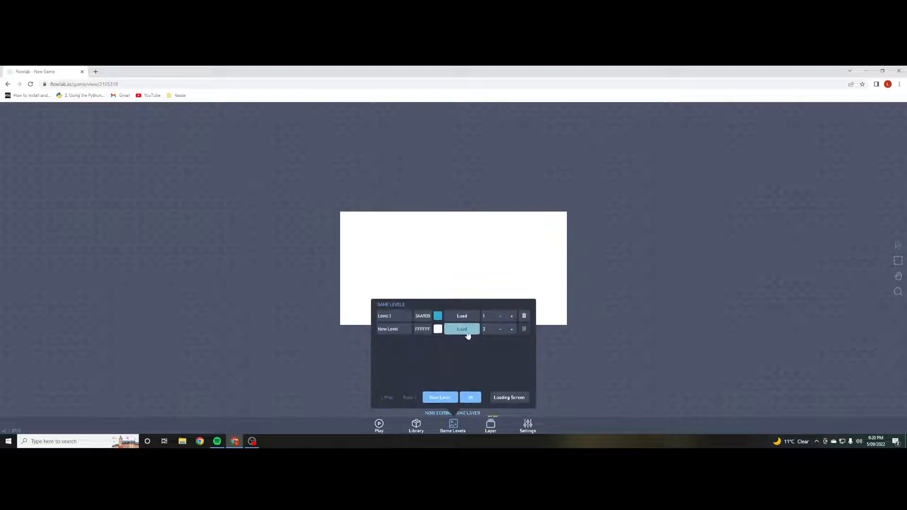
{"action": "left_click", "coordinate": [462, 315]}
- Restrict the Collision trigger in the door's behaviors to the Player type and return to the level
{"action": "left_click", "coordinate": [697, 308]}
{"action": "left_click", "coordinate": [716, 290]}
{"action": "left_click", "coordinate": [727, 159]}
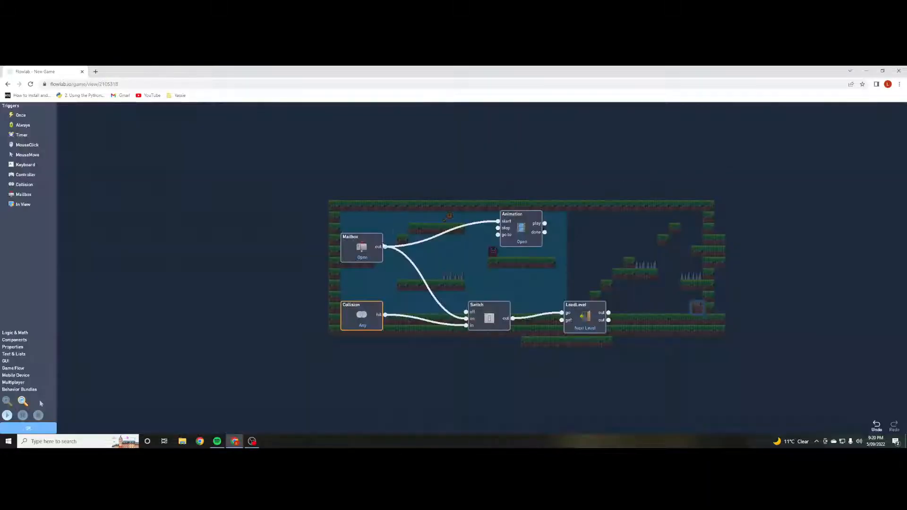
{"action": "left_click", "coordinate": [361, 315]}
{"action": "left_click", "coordinate": [342, 197]}
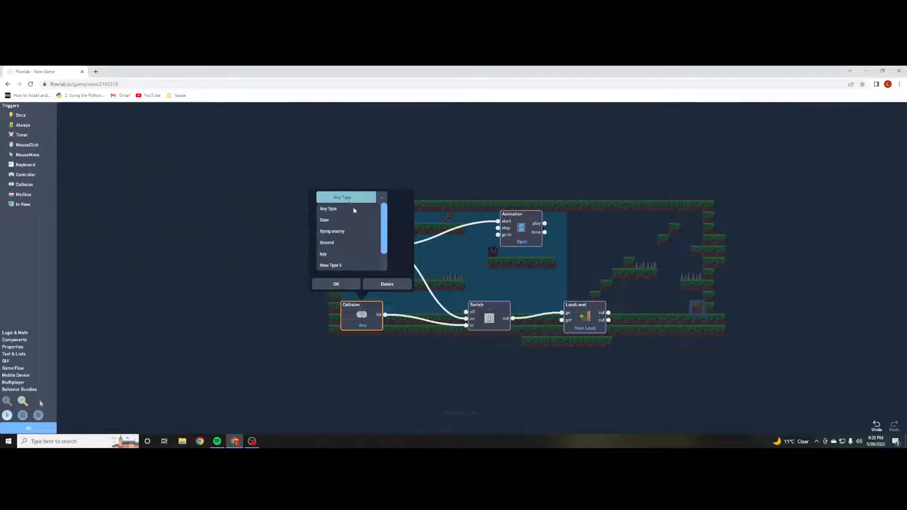
{"action": "scroll", "coordinate": [343, 247], "scroll_direction": "down", "scroll_amount": 2}
{"action": "left_click", "coordinate": [326, 254]}
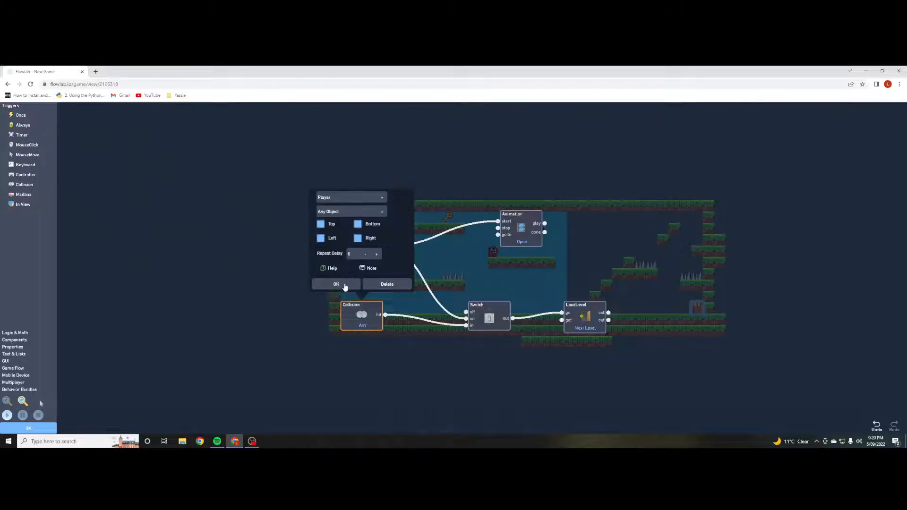
{"action": "left_click", "coordinate": [336, 284]}
{"action": "left_click", "coordinate": [38, 429]}
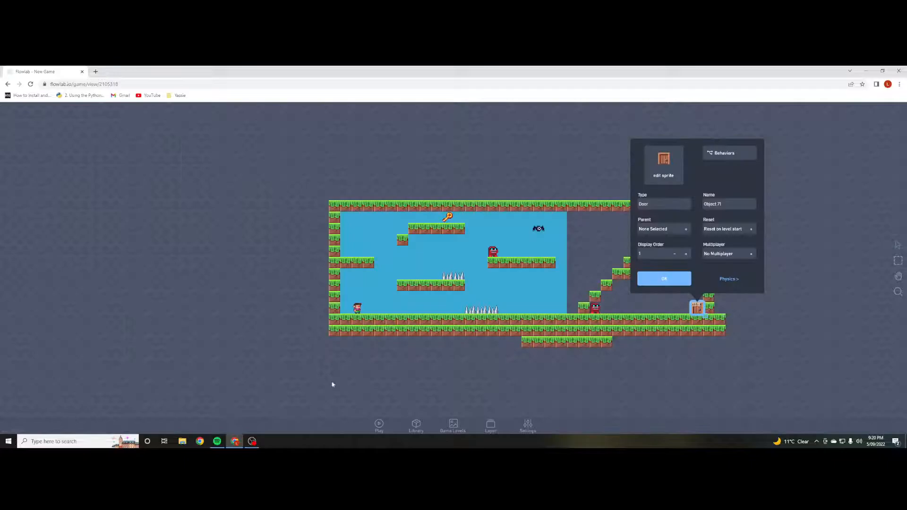
{"action": "left_click", "coordinate": [644, 280]}
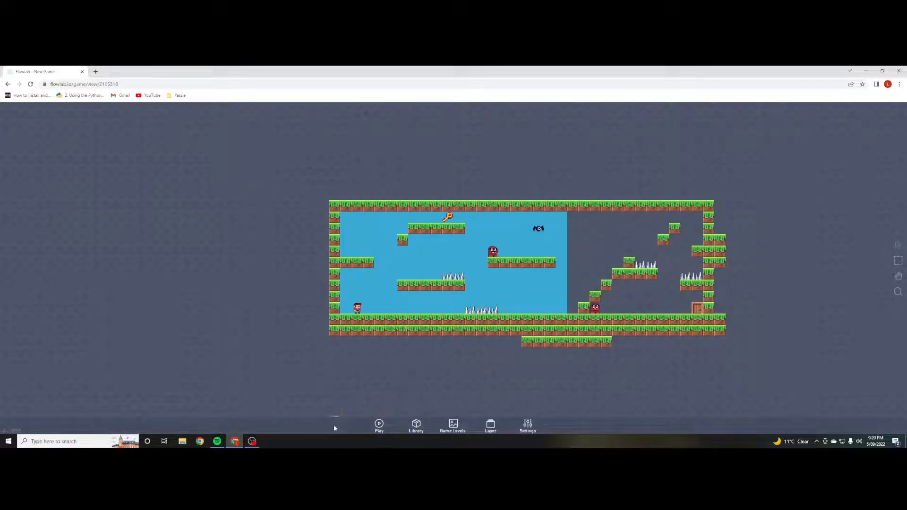
- Play-test the game by jumping the player up the platforms to the key
{"action": "left_click", "coordinate": [379, 425]}
{"action": "key", "text": "Left"}
{"action": "key", "text": "Up"}
{"action": "key", "text": "Right"}
{"action": "key", "text": "Left"}
{"action": "key", "text": "Up"}
{"action": "key", "text": "Right"}
{"action": "key", "text": "Up"}
{"action": "key", "text": "Up"}
{"action": "key", "text": "Right"}
{"action": "key", "text": "Right"}
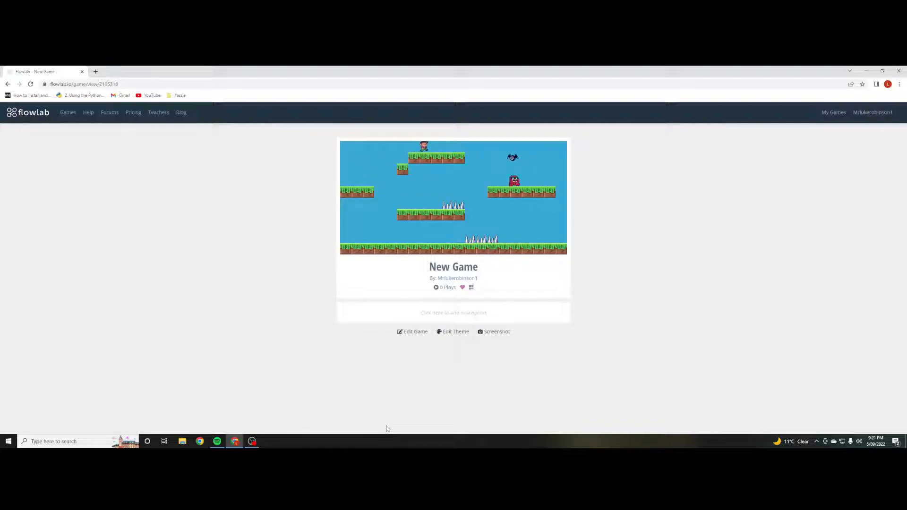
{"action": "key", "text": "Right"}
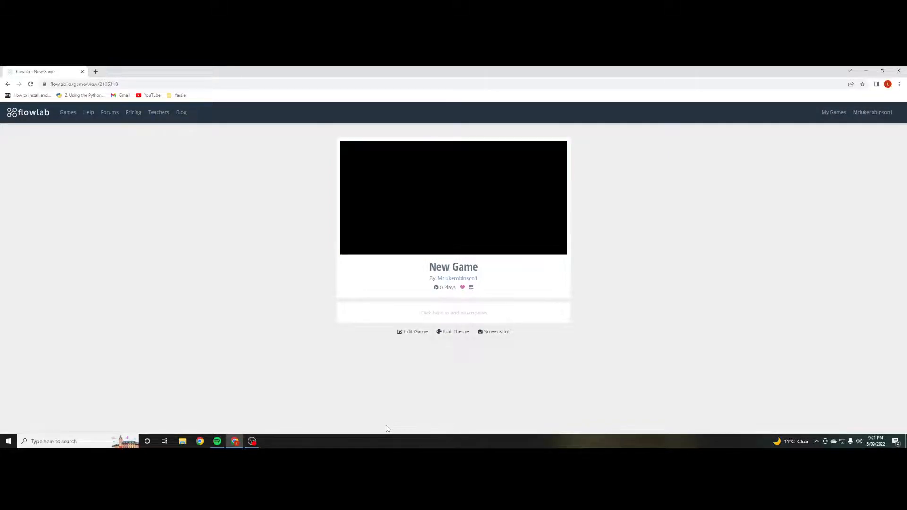
- Continue the play-test by collecting the key and jumping across the walker's platform toward the stairs, and return to editing
{"action": "key", "text": "Right"}
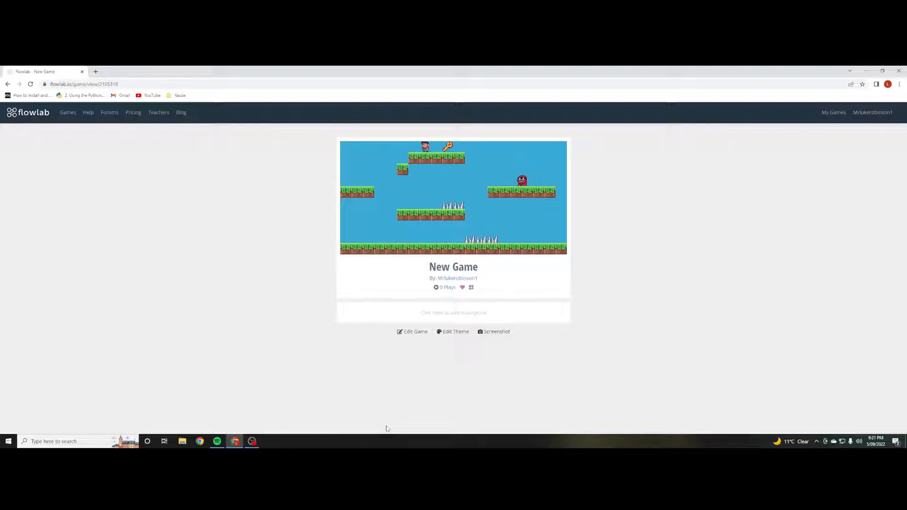
{"action": "key", "text": "Right"}
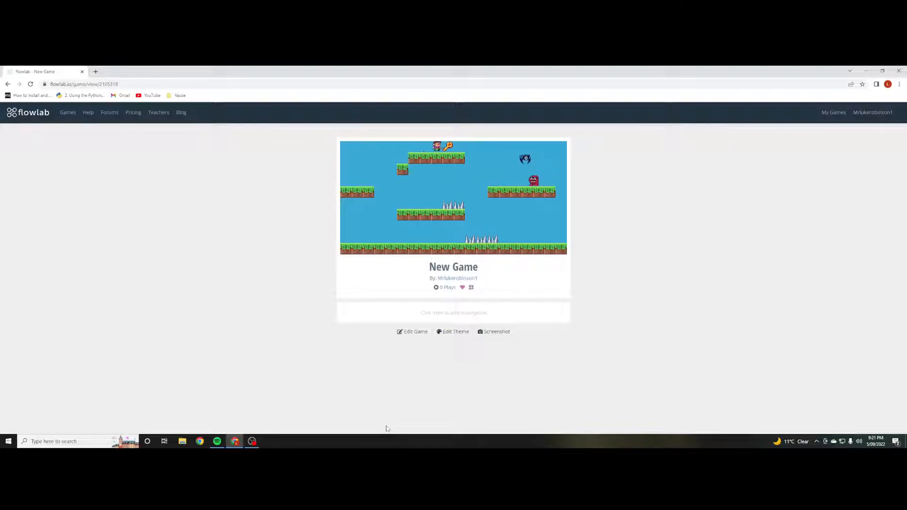
{"action": "key", "text": "Right"}
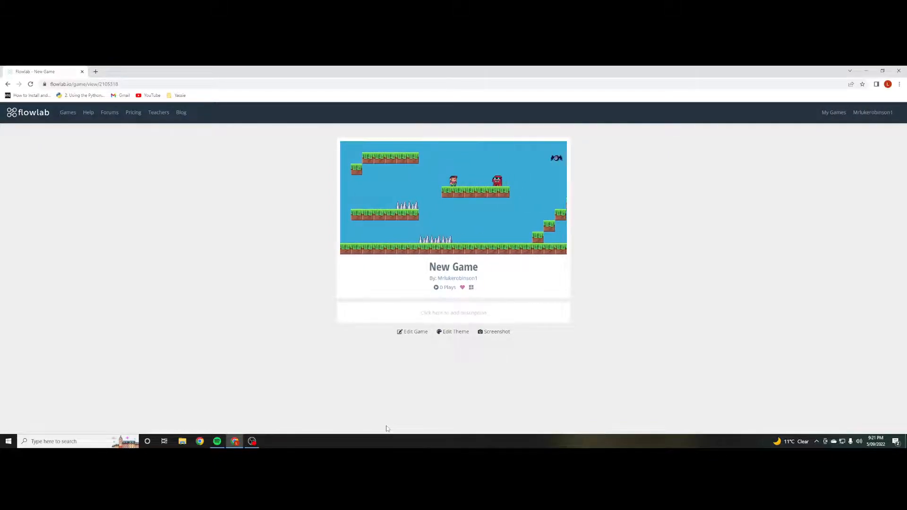
{"action": "key", "text": "Right"}
{"action": "key", "text": "space"}
{"action": "key", "text": "space"}
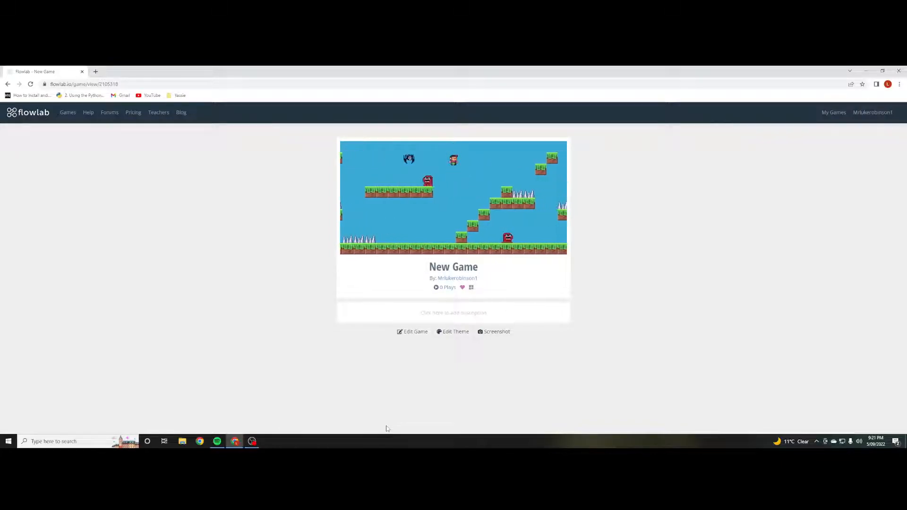
{"action": "key", "text": "Right"}
{"action": "key", "text": "Right"}
{"action": "key", "text": "space"}
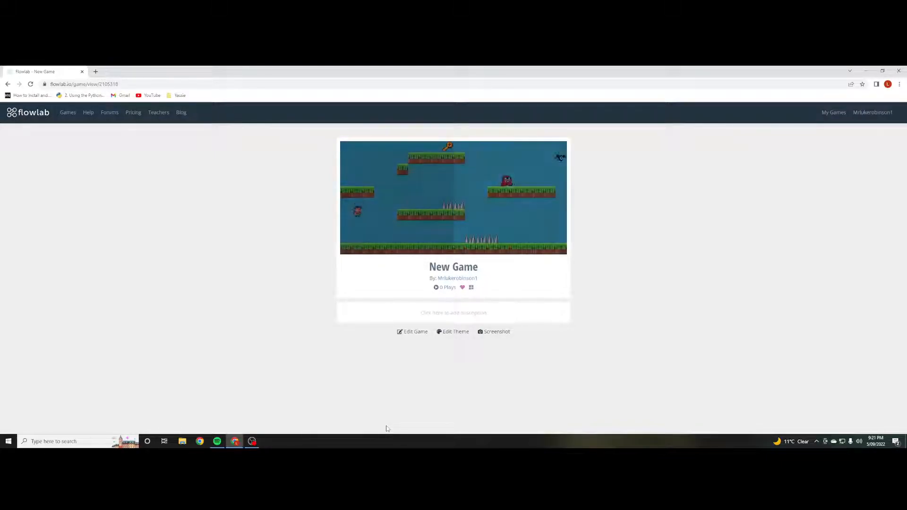
{"action": "left_click", "coordinate": [424, 338]}
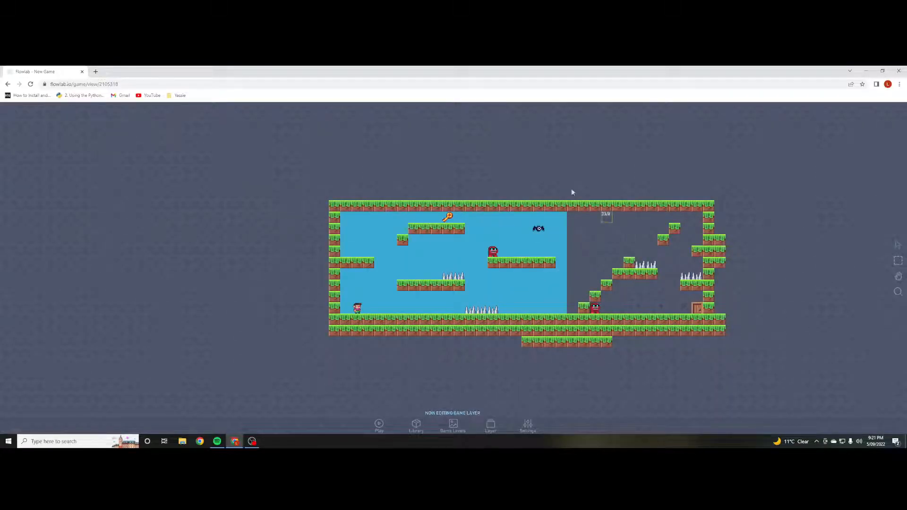